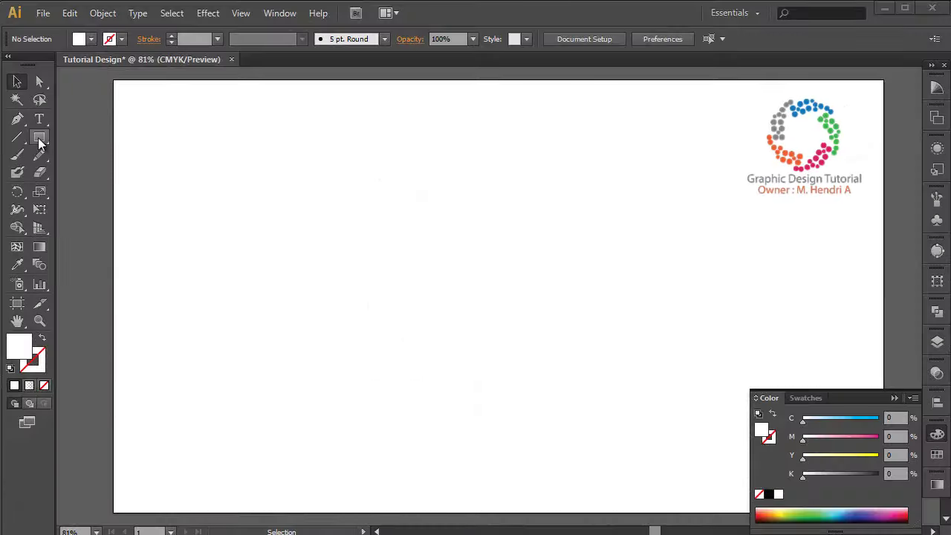
- Choose the Ellipse tool and set the fill colour to very dark red 380505
drag(39, 137, 80, 172)
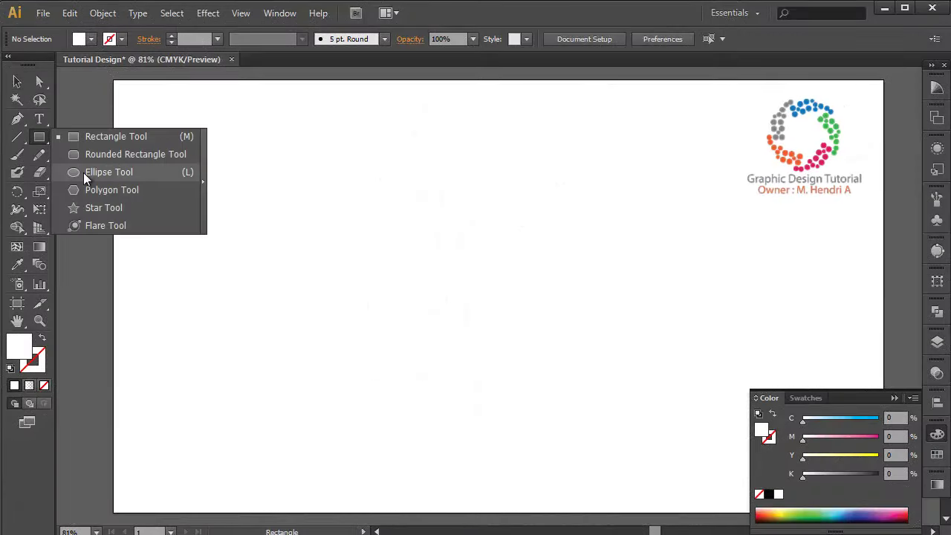
double_click(18, 346)
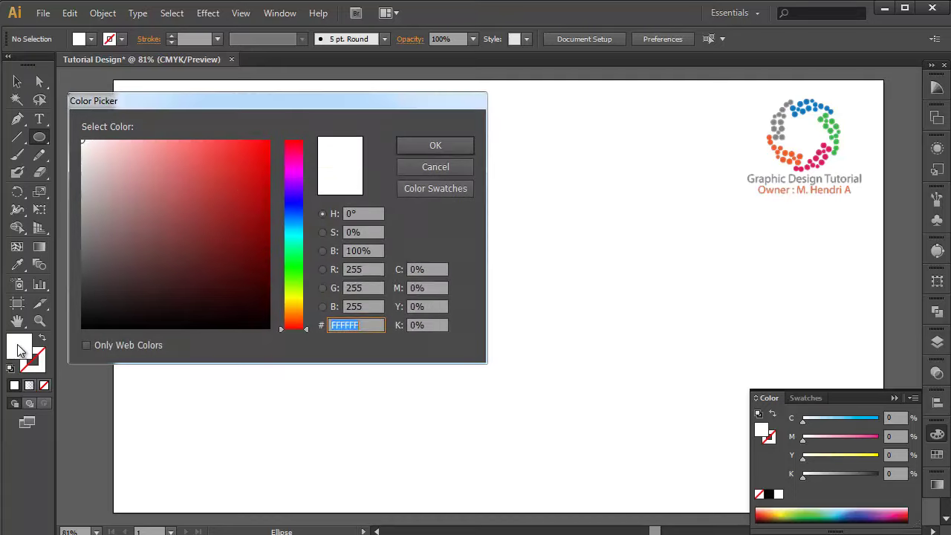
text(CE0202)
drag(250, 279, 254, 287)
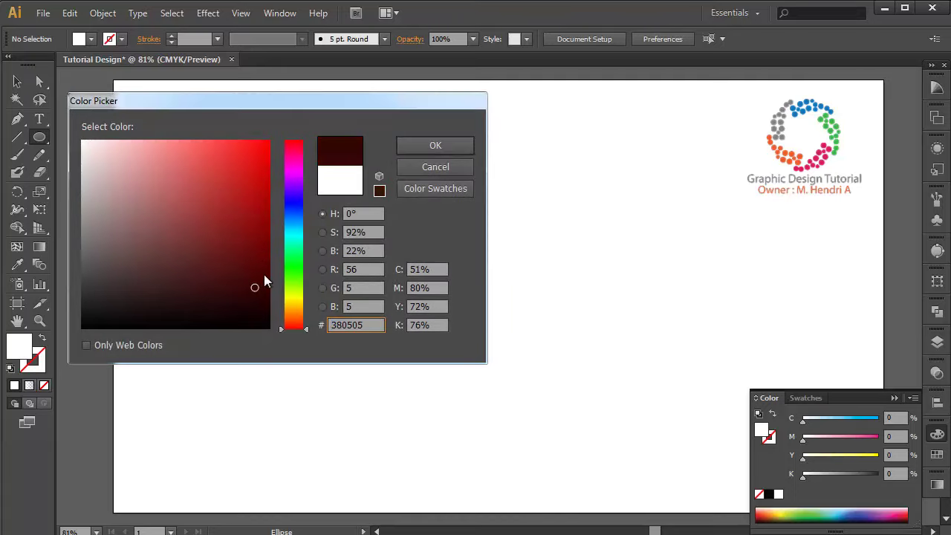
click(443, 147)
- Draw a dark red circle and move it toward the artboard centre
drag(409, 211, 497, 273)
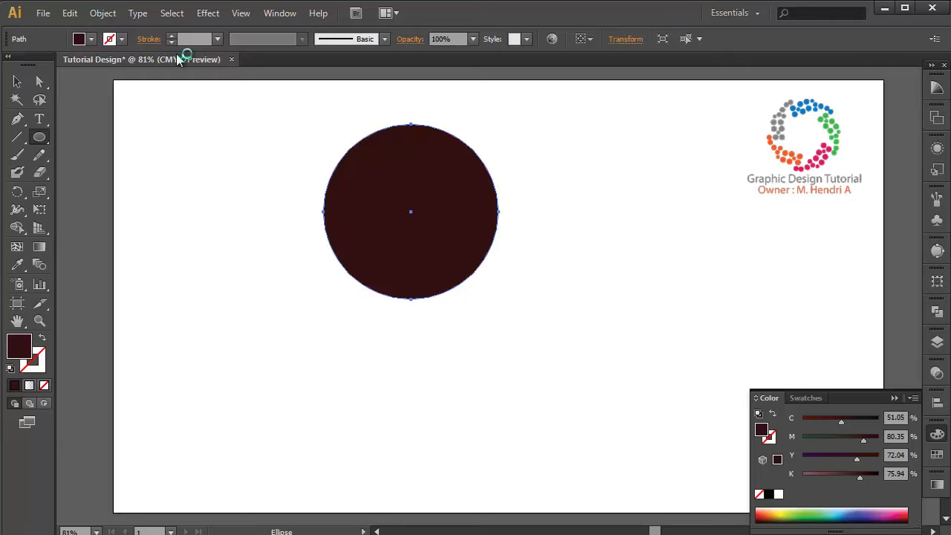
click(17, 81)
mouse_move(444, 211)
mouse_down()
mouse_move(455, 258)
mouse_move(488, 254)
mouse_up()
- Duplicate the circle, fill the copy purple, shrink it and place it over the original
click(620, 233)
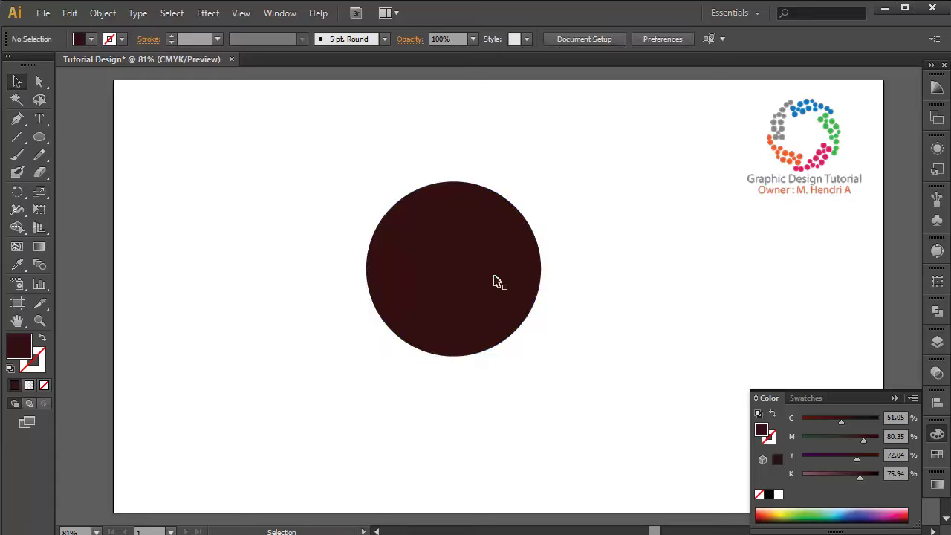
click(470, 269)
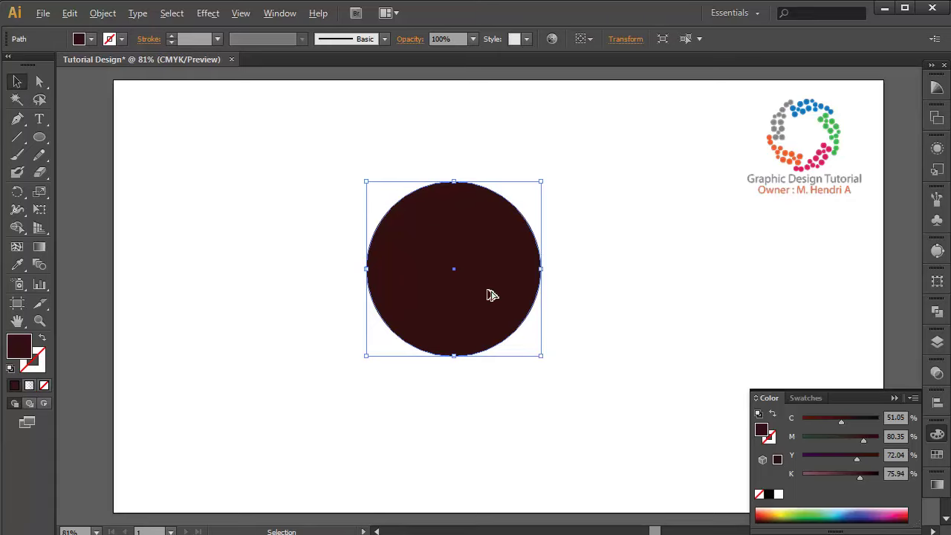
drag(492, 295, 579, 274)
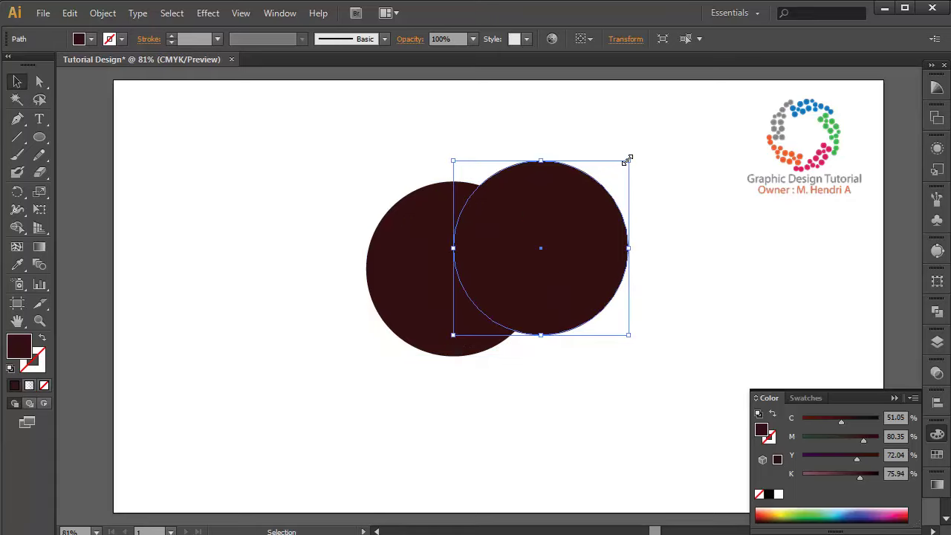
click(868, 517)
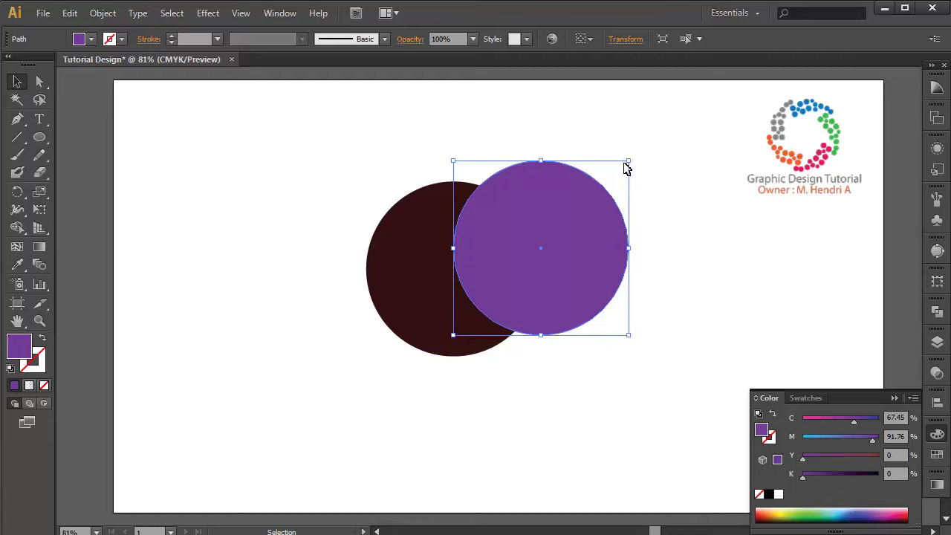
drag(628, 161, 617, 174)
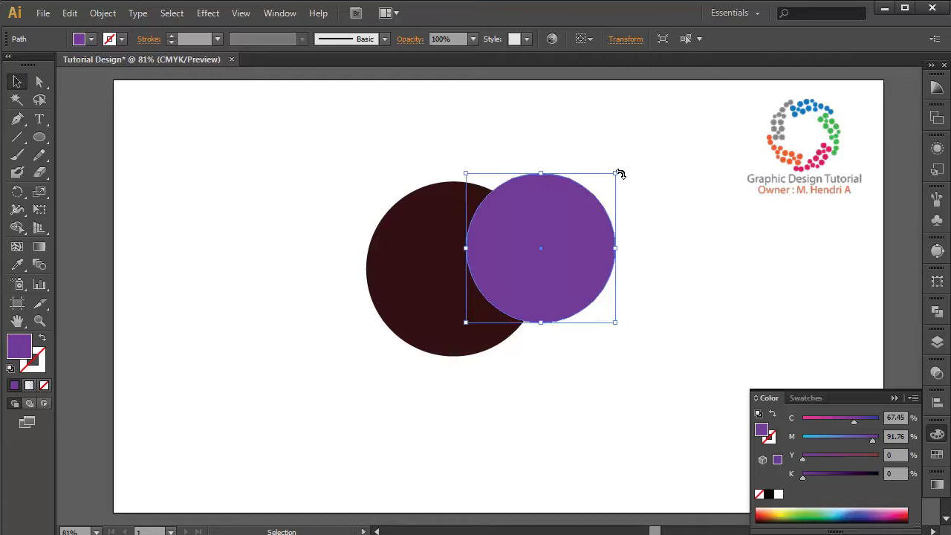
drag(563, 225, 469, 245)
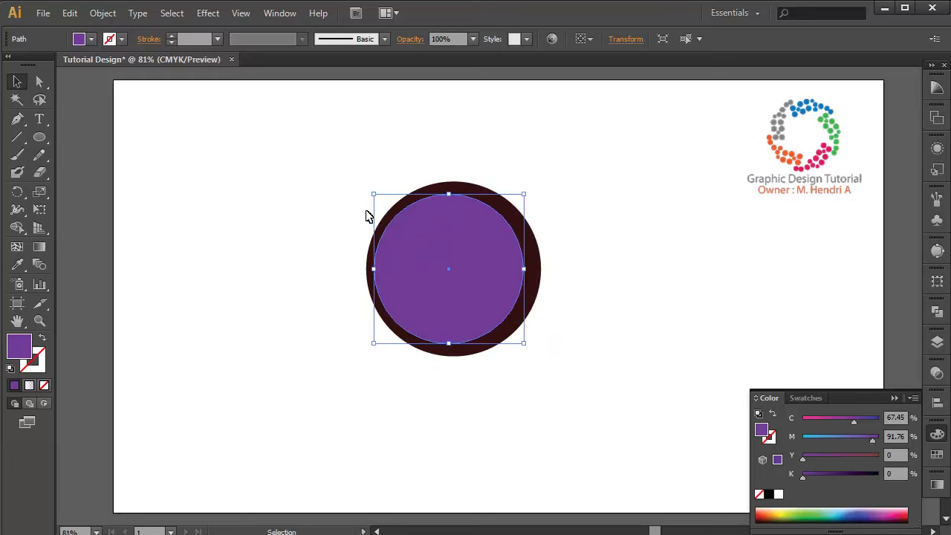
- Select both circles and enlarge them together about their centre
click(330, 168)
drag(321, 161, 579, 391)
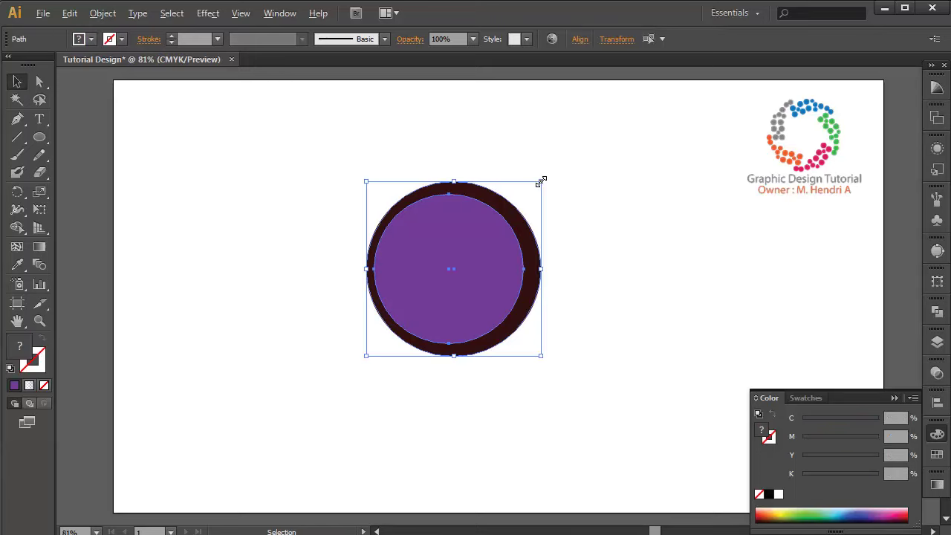
drag(541, 181, 577, 145)
- Duplicate the purple circle, fill it green, and size it to sit inside the purple one
click(683, 238)
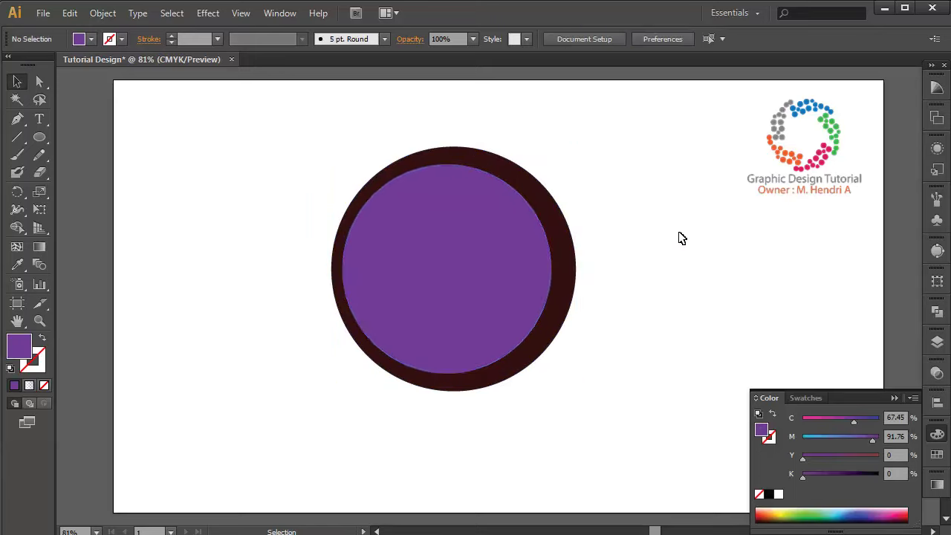
click(500, 257)
drag(494, 259, 505, 259)
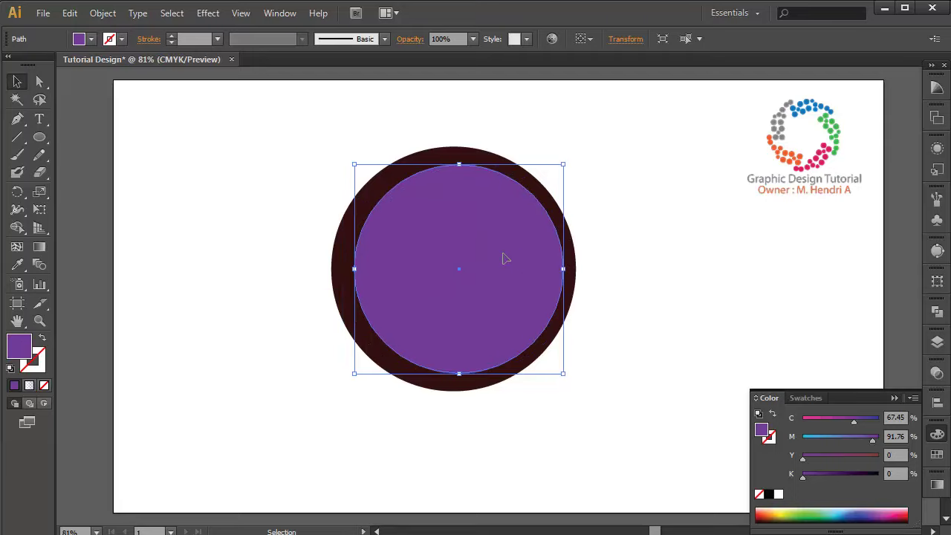
drag(505, 258, 671, 220)
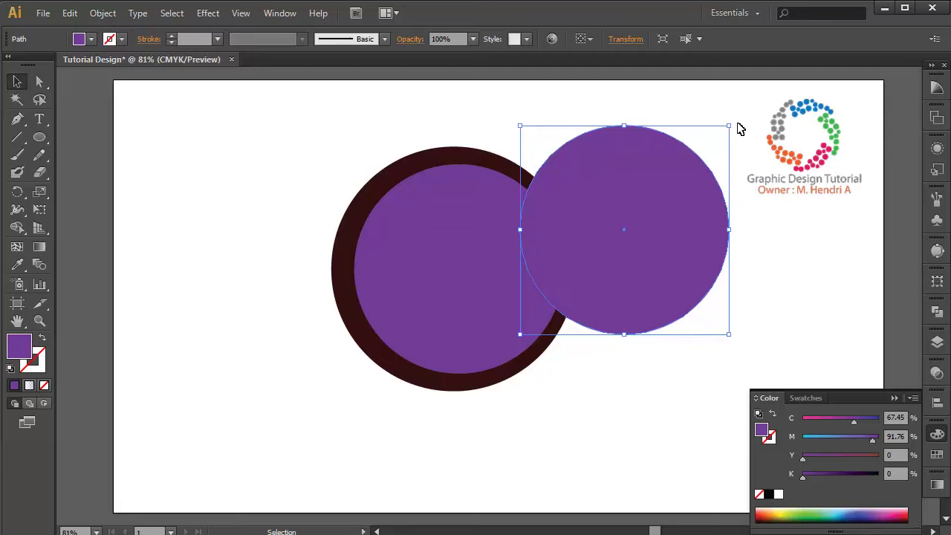
click(813, 511)
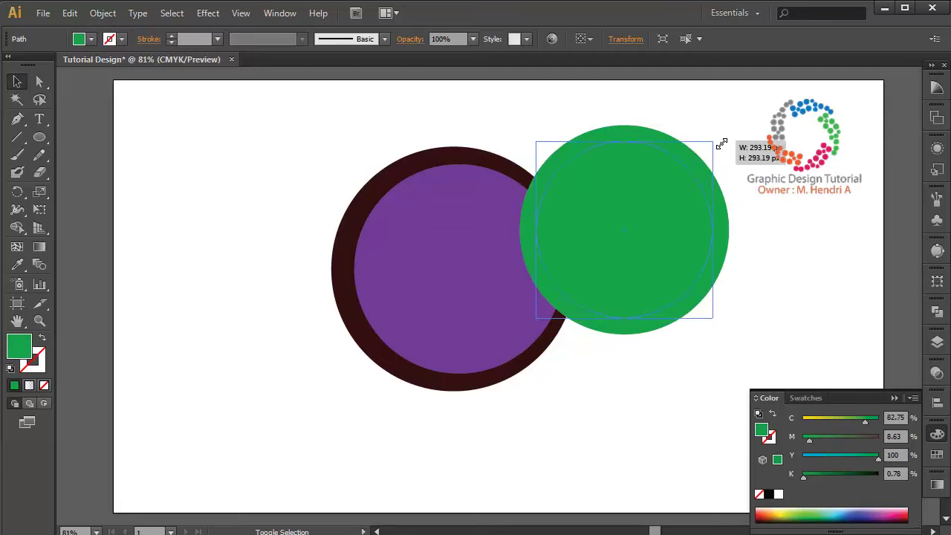
drag(730, 125, 720, 153)
drag(634, 220, 481, 256)
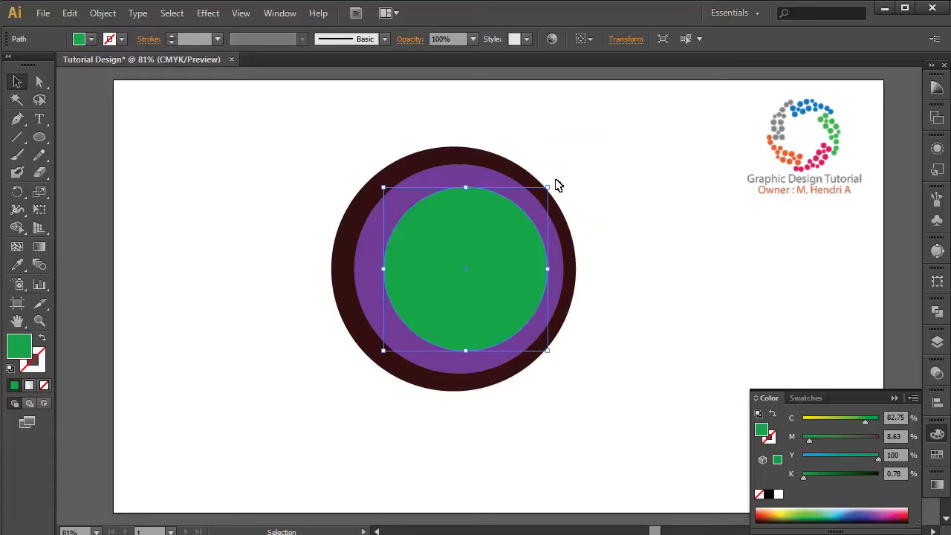
drag(549, 187, 556, 180)
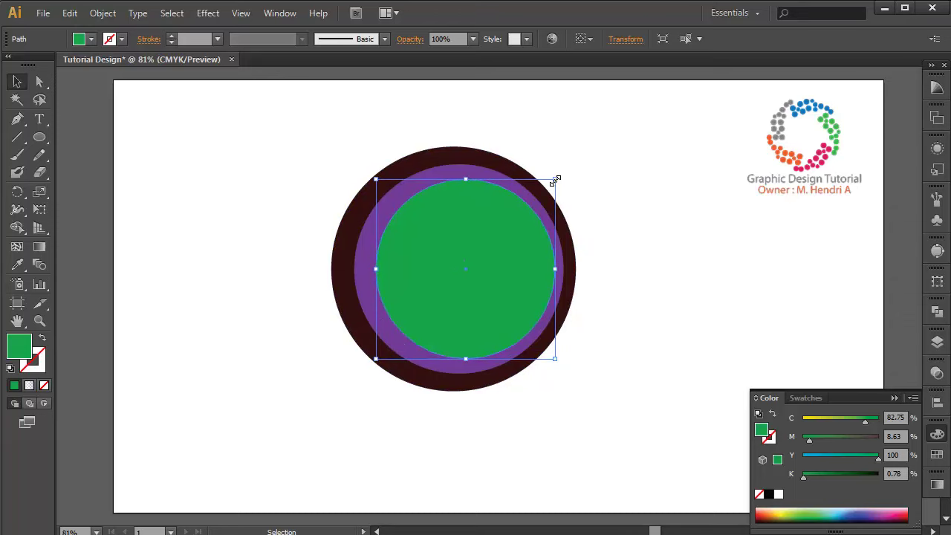
- Align all three circles' horizontal and vertical centres
drag(303, 107, 657, 292)
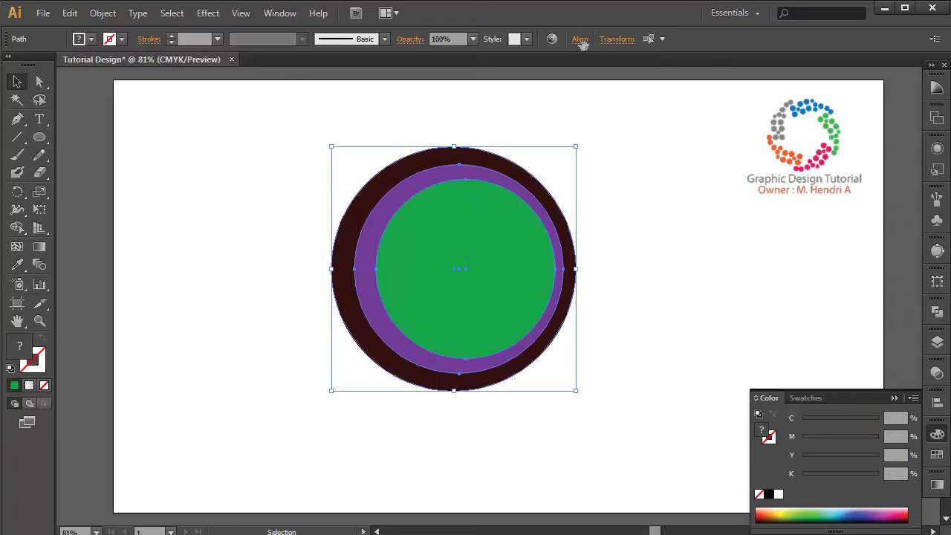
click(580, 38)
click(460, 78)
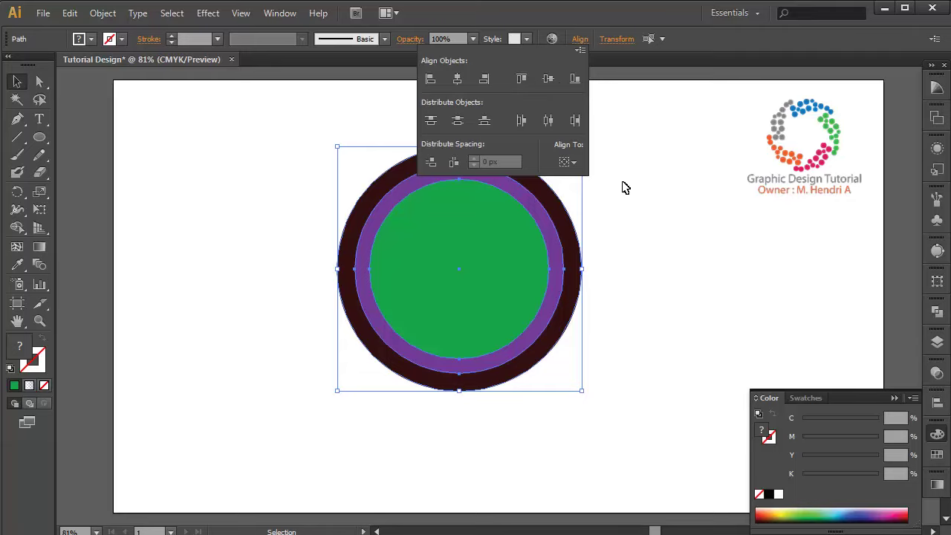
click(634, 204)
- Place a shrunken dark red copy centred in the green circle, plus another copy to the right
click(637, 205)
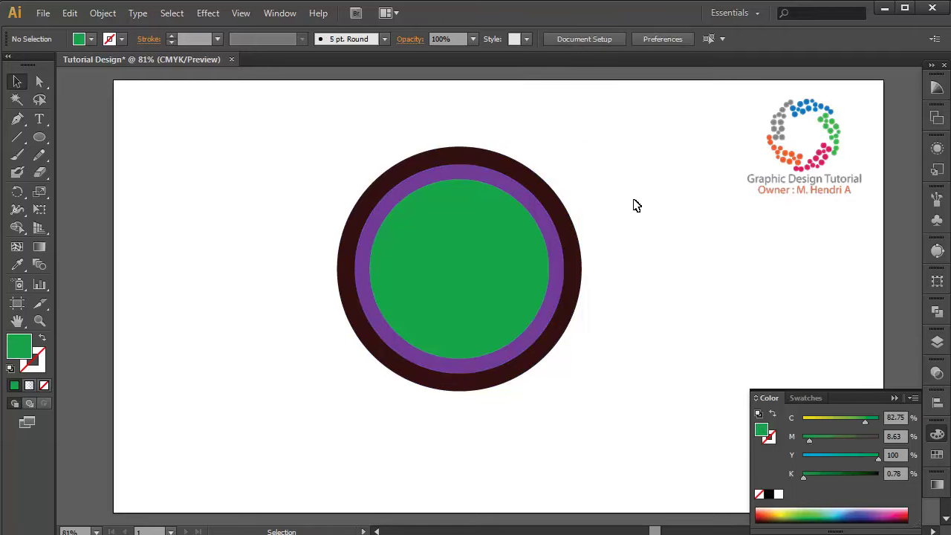
click(470, 247)
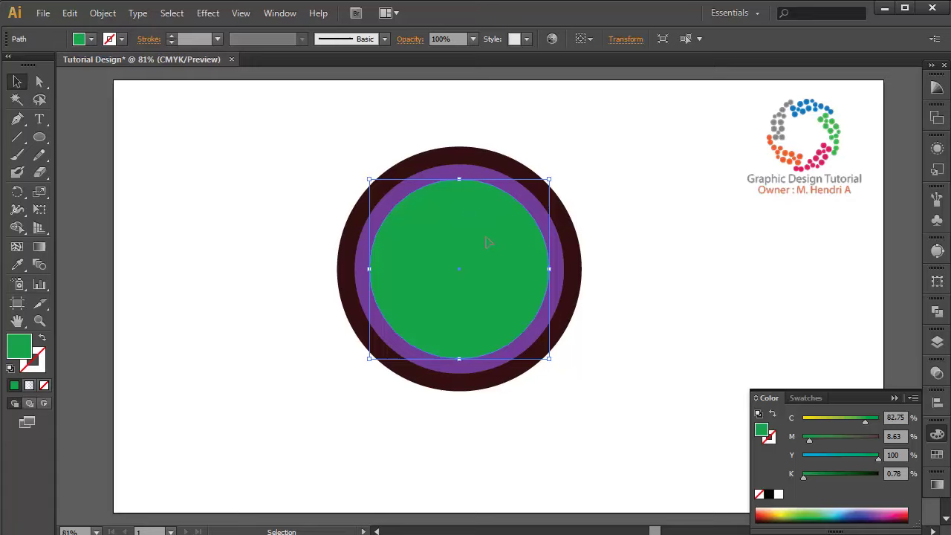
drag(487, 242, 498, 269)
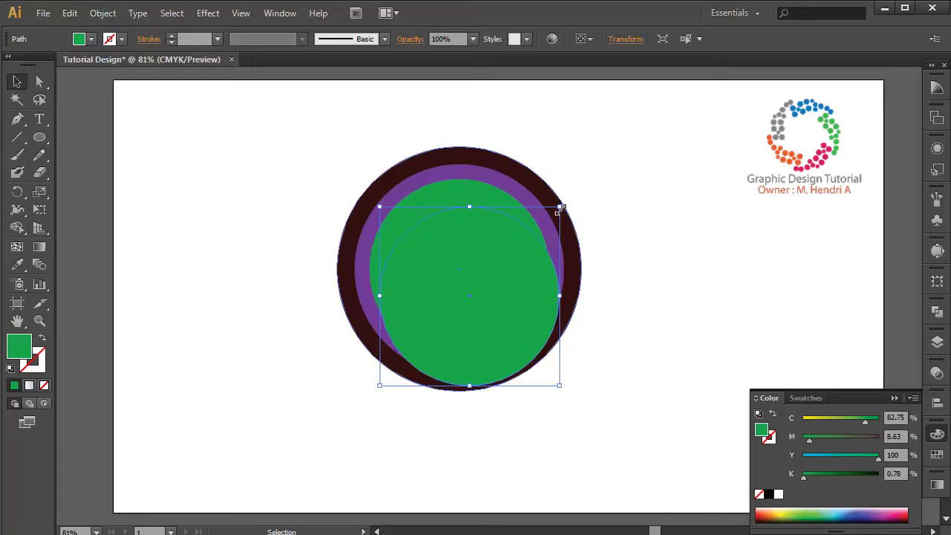
drag(560, 208, 550, 215)
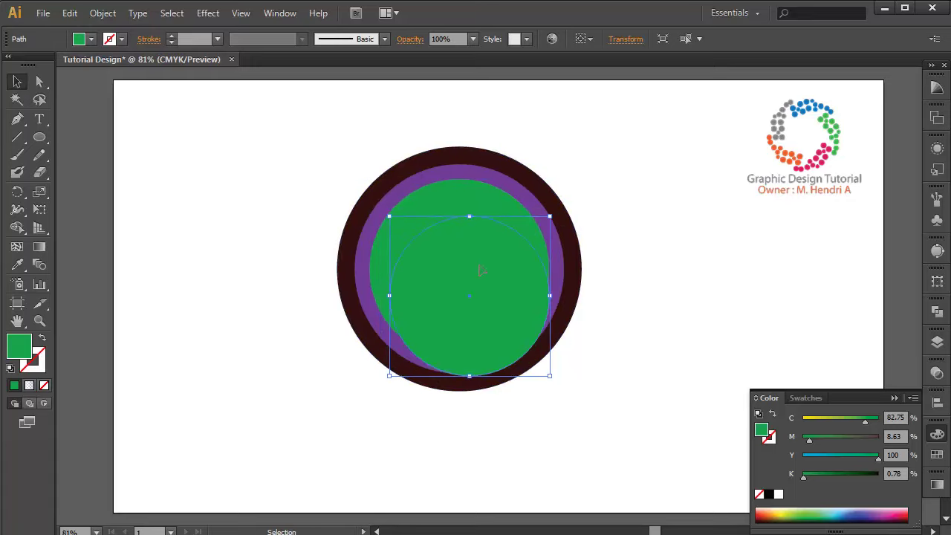
click(767, 512)
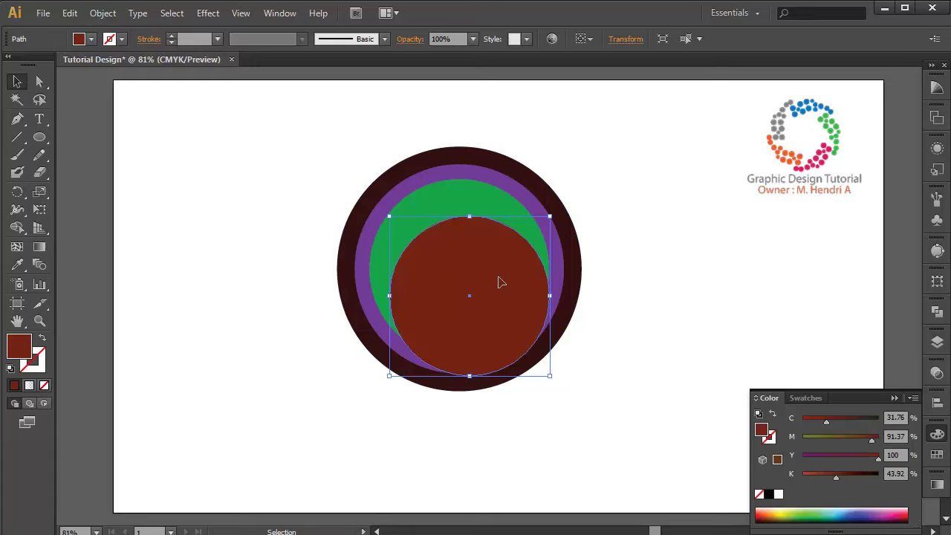
drag(501, 282, 489, 255)
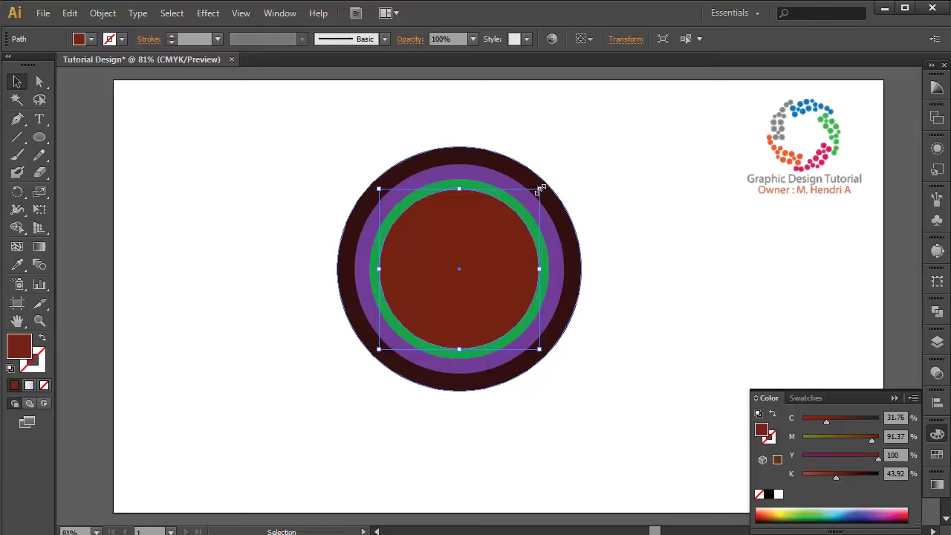
drag(541, 190, 535, 195)
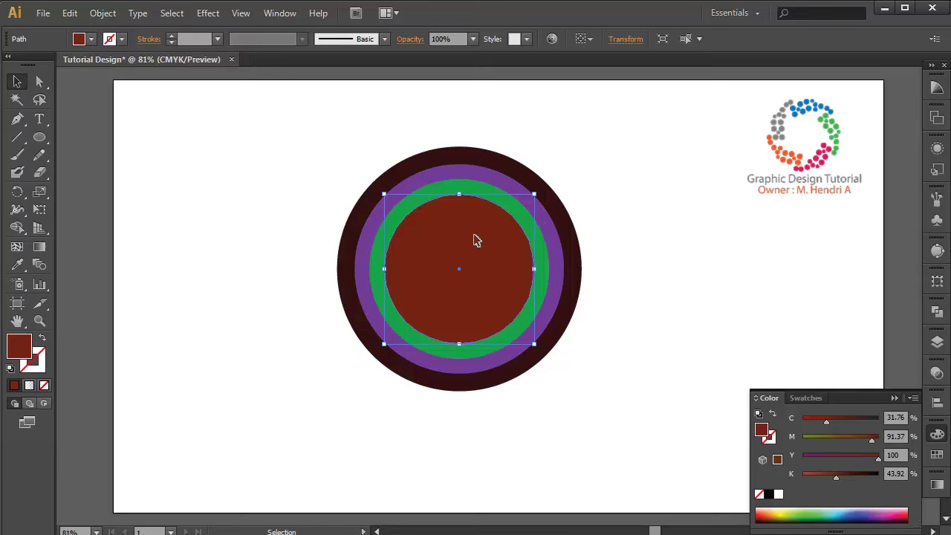
alt+drag(476, 240, 616, 244)
- Colour the copied circle yellow-green, shrink it and move it onto the dark red circle
click(821, 510)
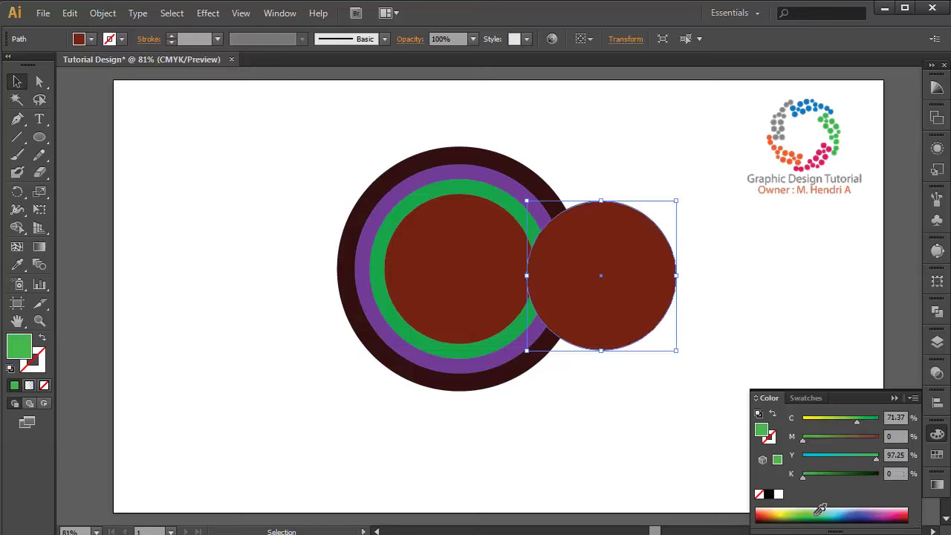
click(788, 510)
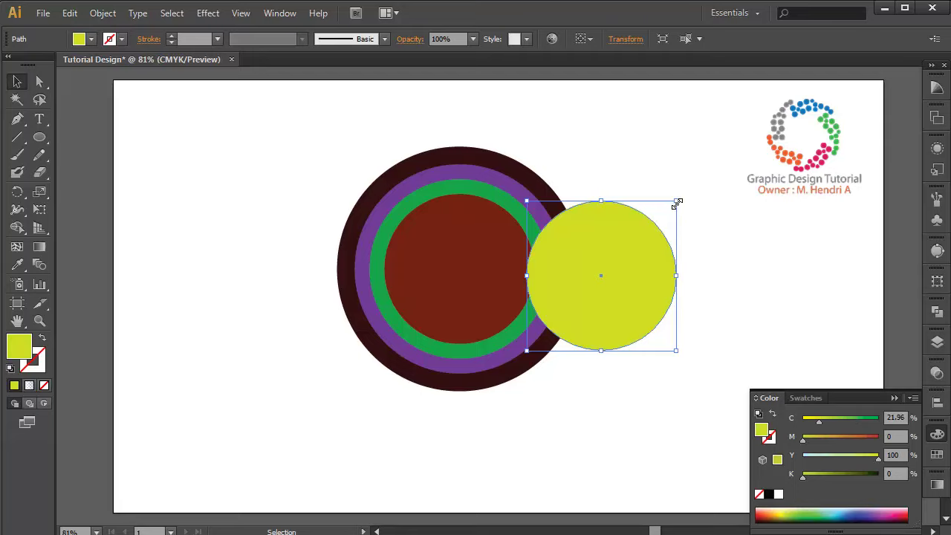
key(space)
drag(677, 199, 671, 207)
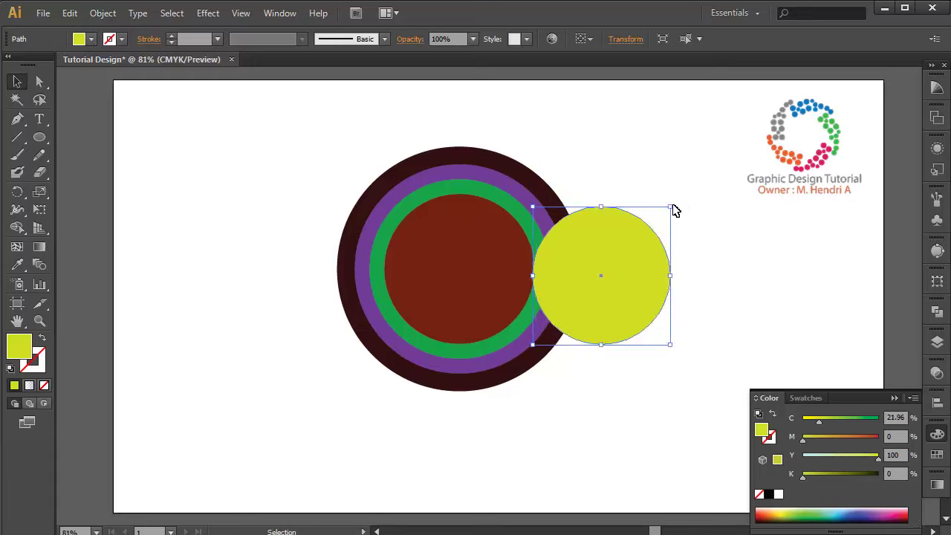
drag(630, 248, 489, 247)
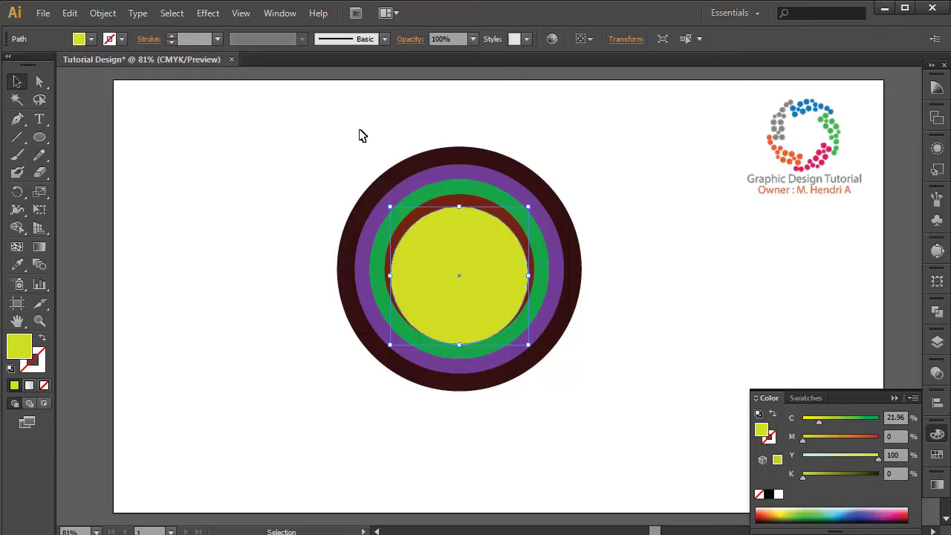
- Vertically centre all the concentric circles on each other
drag(360, 131, 572, 360)
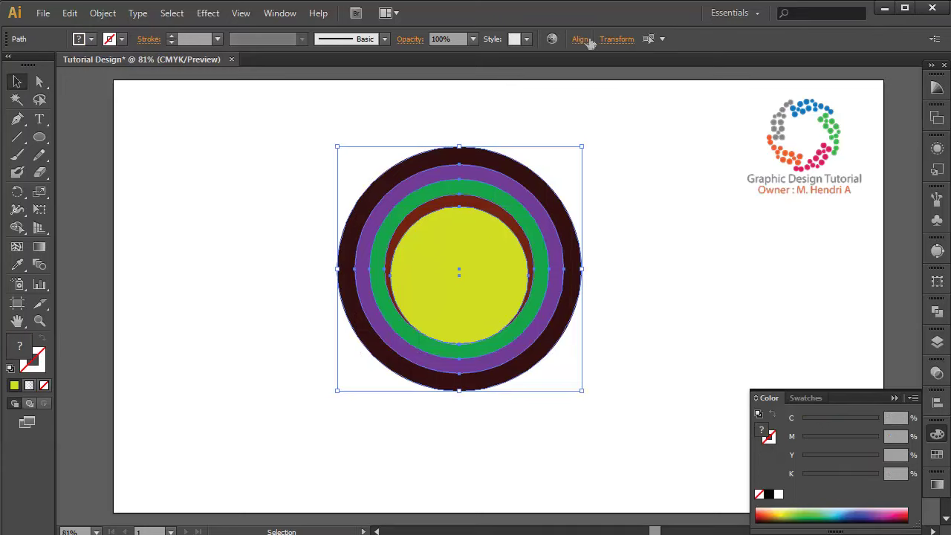
click(580, 38)
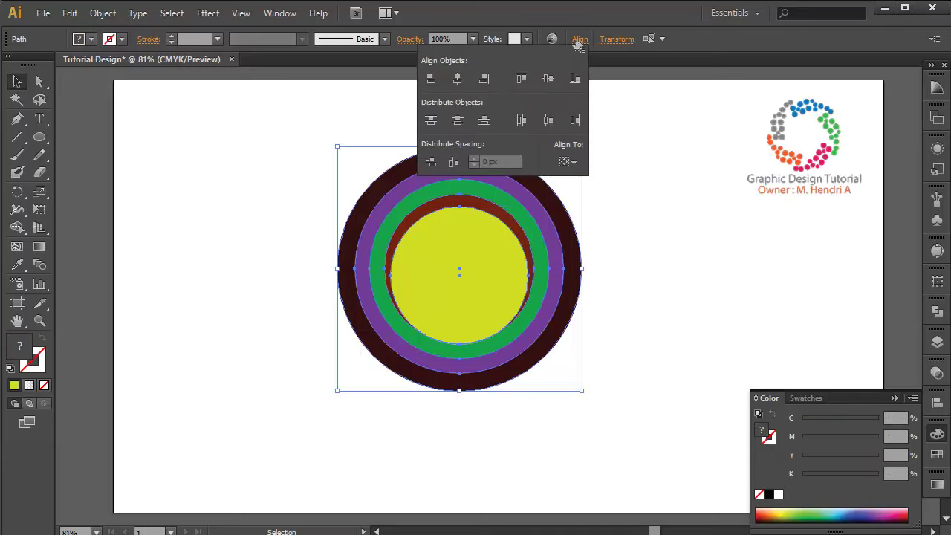
click(548, 78)
click(670, 213)
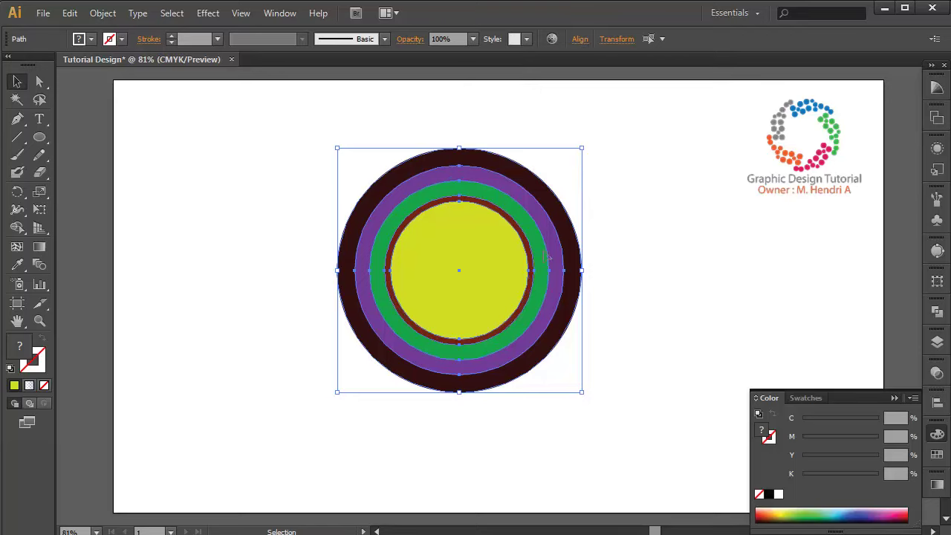
- Shrink the yellow circle to about 194 px to widen the dark red ring
click(490, 247)
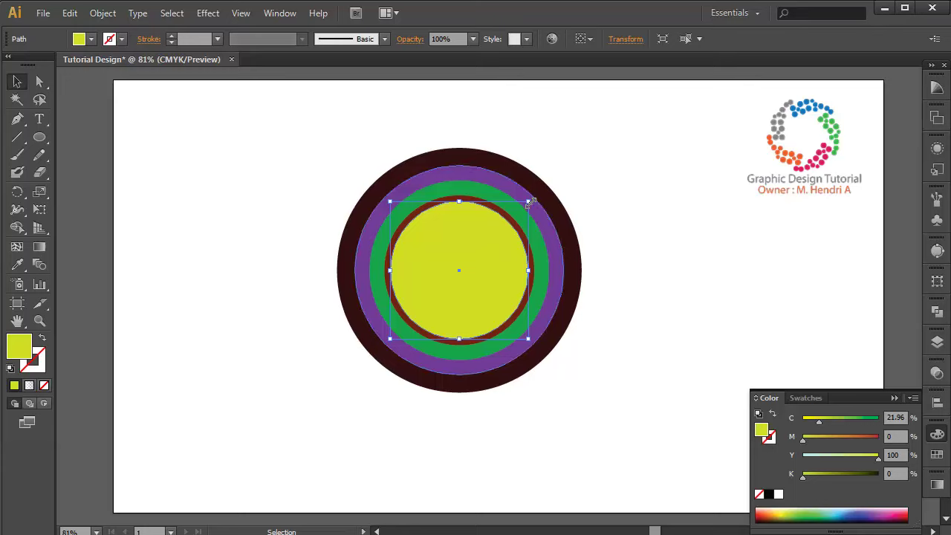
drag(531, 202, 521, 214)
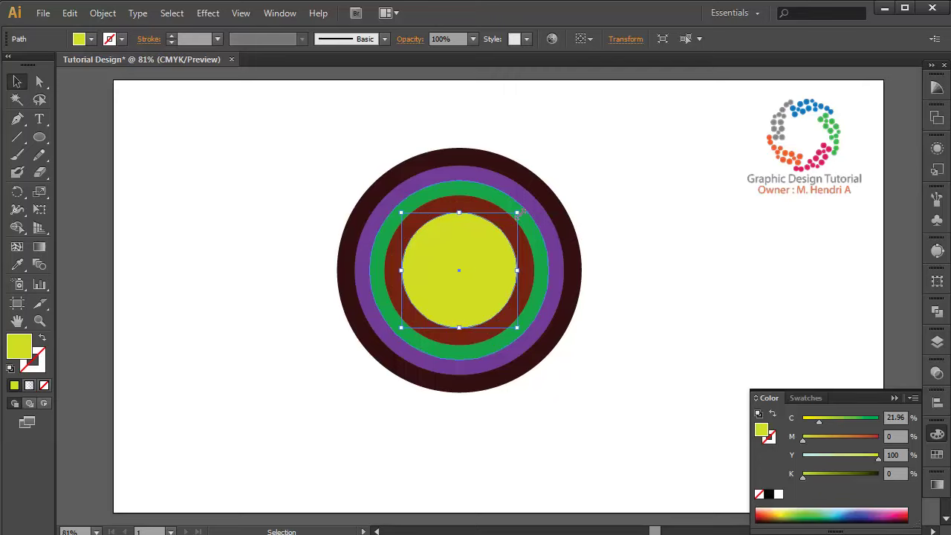
drag(516, 213, 522, 211)
click(651, 225)
- Duplicate the yellow circle as a smaller navy circle placed at the rings' centre
click(499, 264)
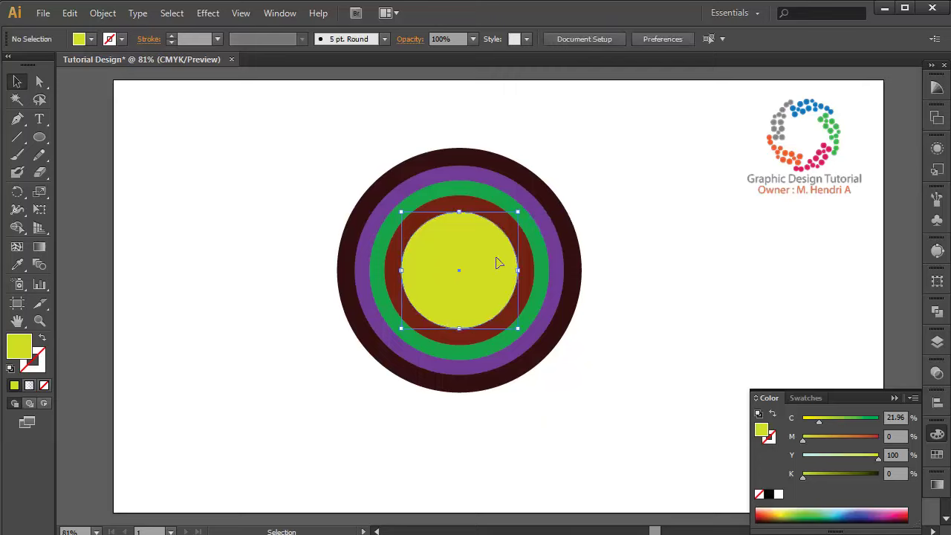
drag(498, 264, 666, 264)
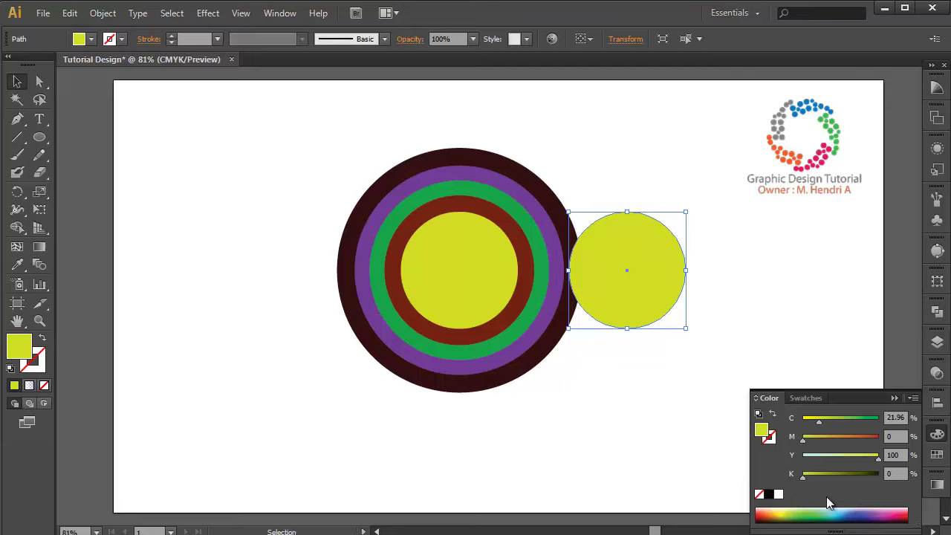
click(869, 518)
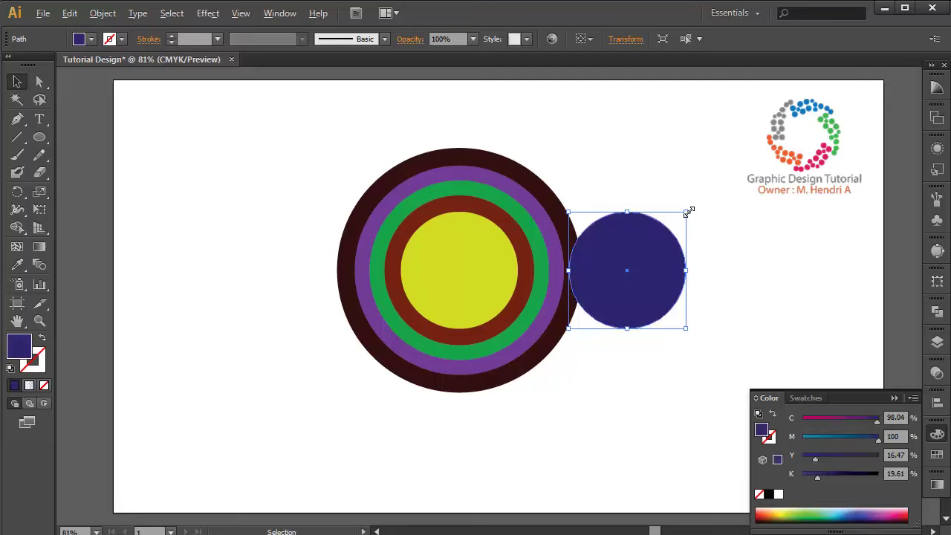
drag(689, 213, 673, 226)
mouse_move(637, 263)
mouse_down()
mouse_move(488, 226)
mouse_move(471, 267)
mouse_up()
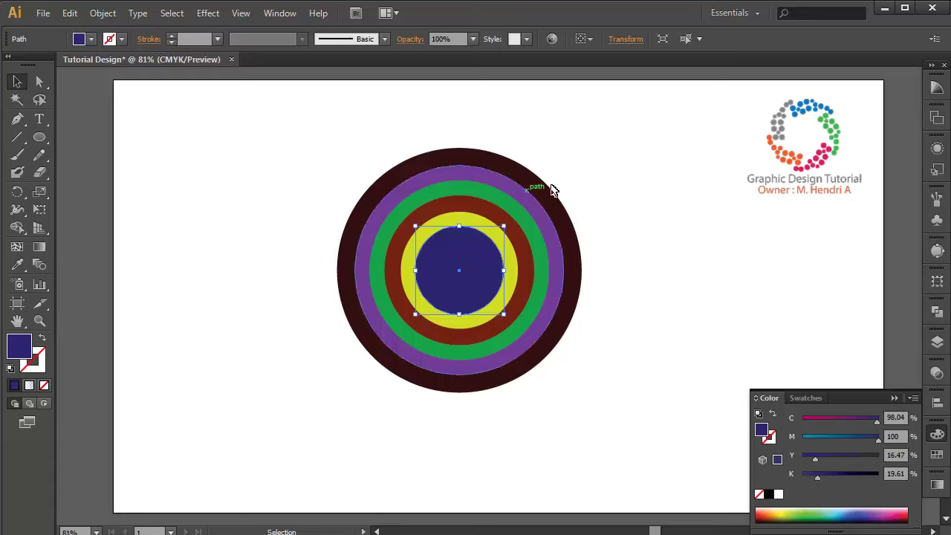
click(559, 199)
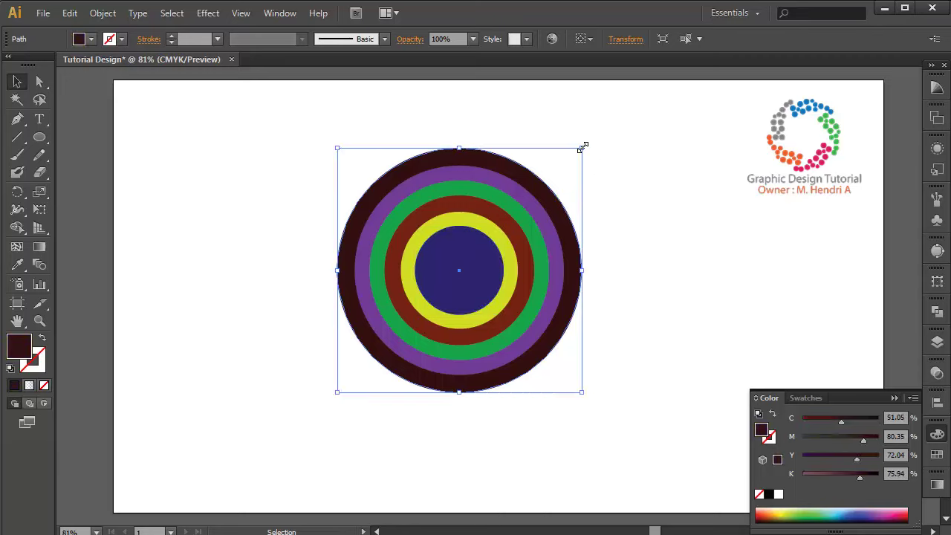
- Slightly enlarge the outer maroon circle and re-centre all six circles on each other
drag(582, 147, 589, 140)
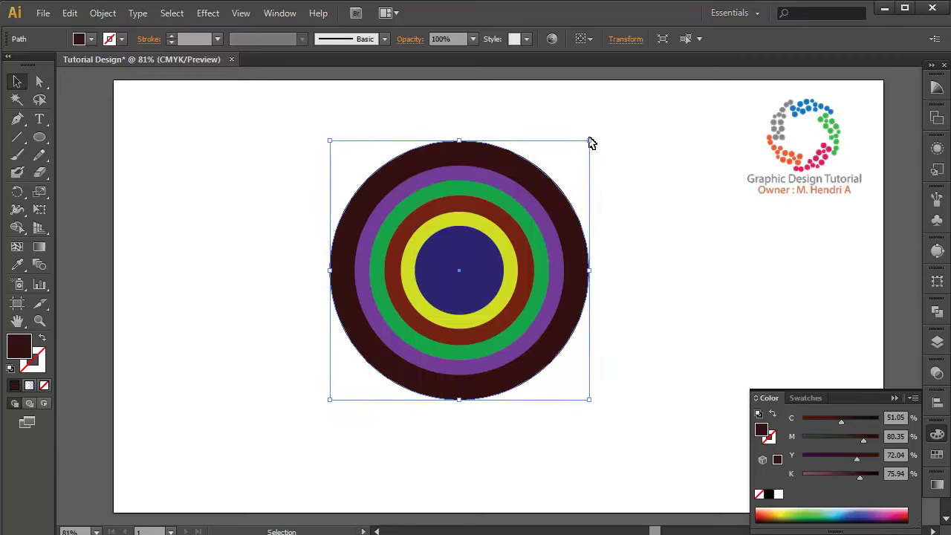
click(652, 182)
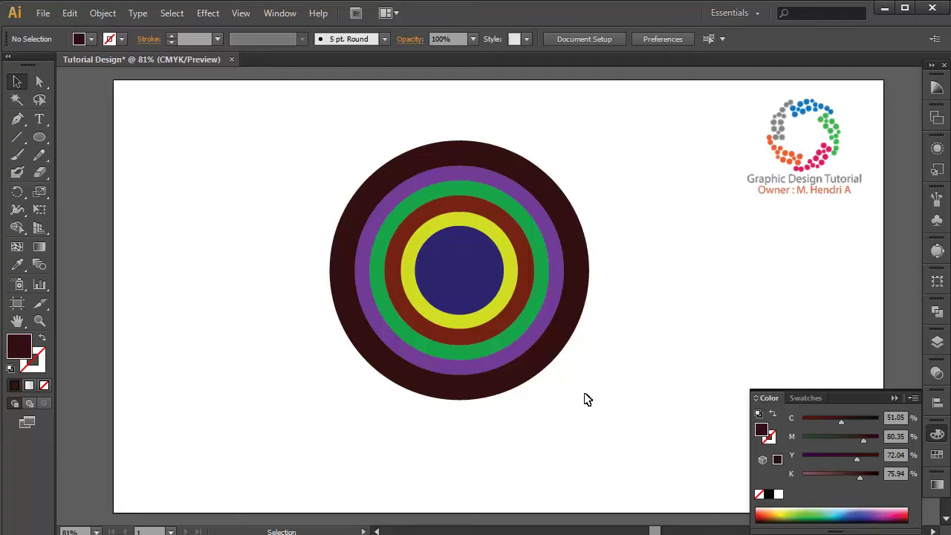
drag(606, 410, 319, 153)
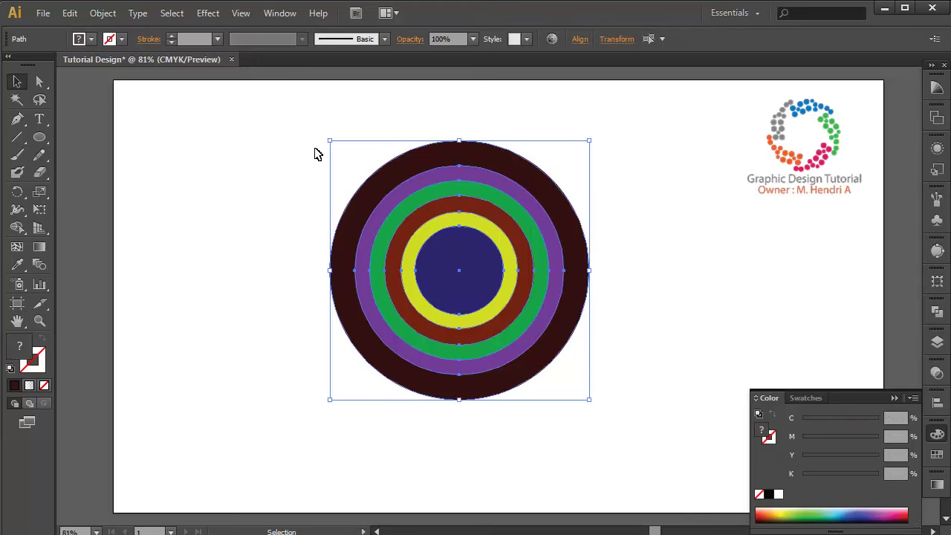
click(580, 39)
click(457, 78)
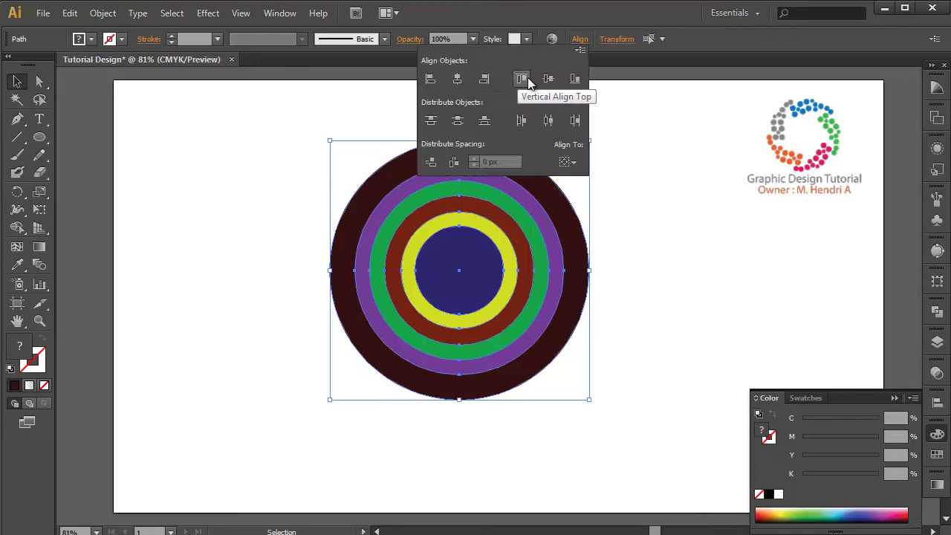
click(715, 214)
click(713, 211)
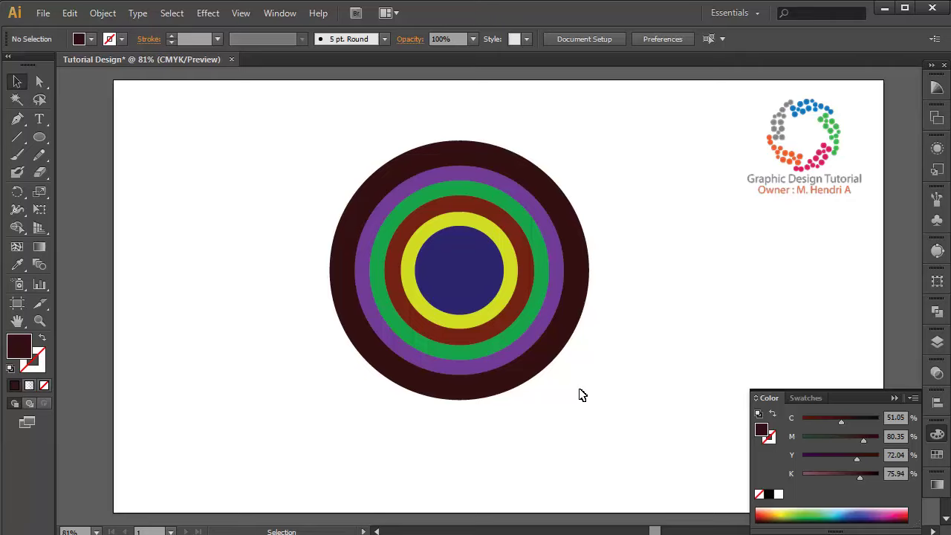
- Group the six concentric circles into a single object
drag(579, 395, 374, 134)
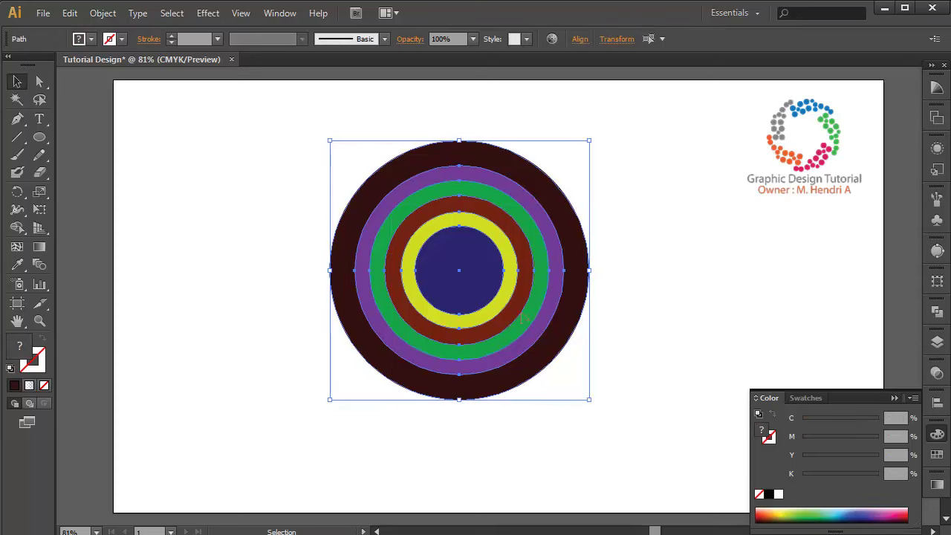
right_click(457, 272)
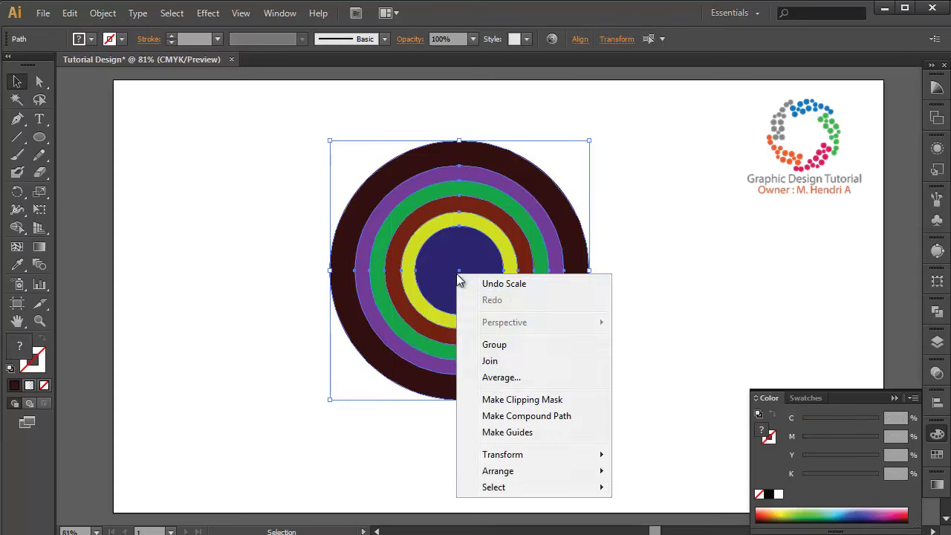
click(500, 345)
click(664, 325)
click(486, 246)
click(203, 167)
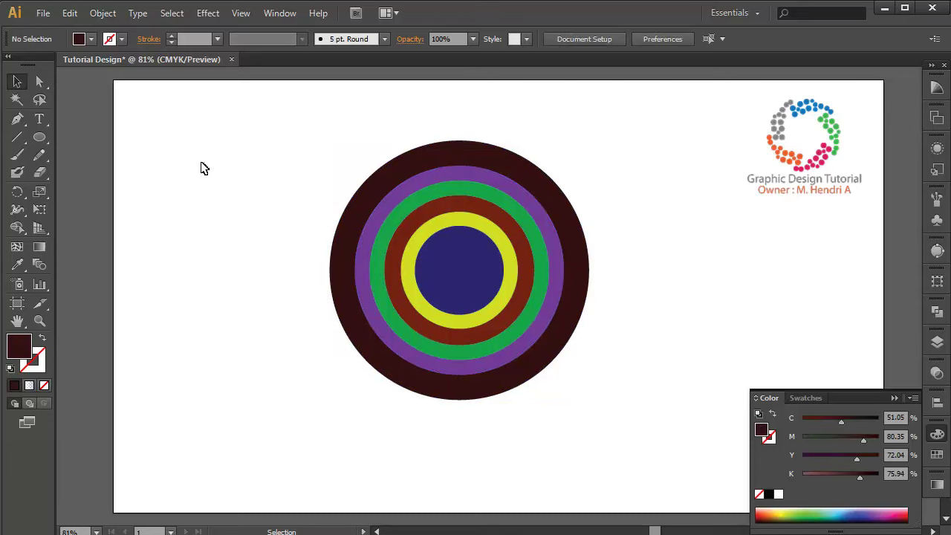
click(18, 120)
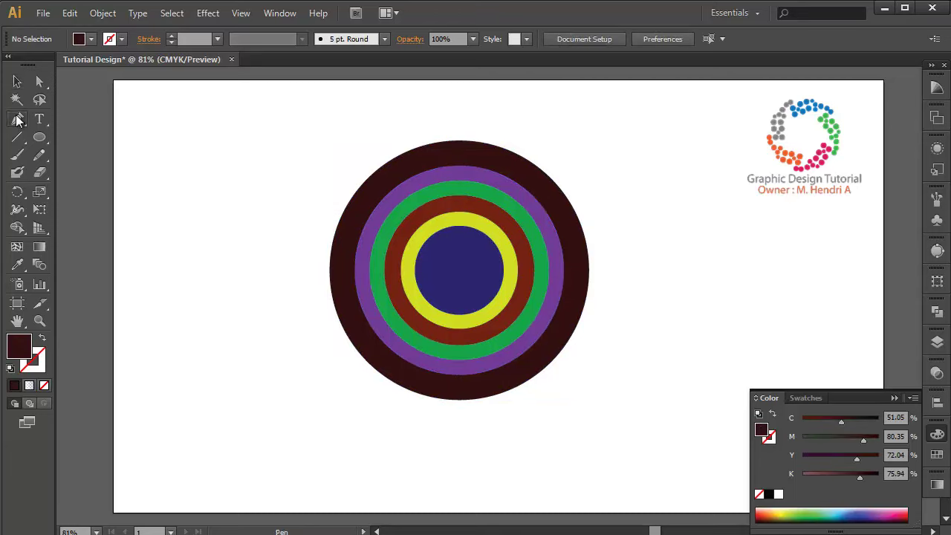
- Pen a closed four-point trapezoid from the navy circle's top edge up above the rings
click(342, 134)
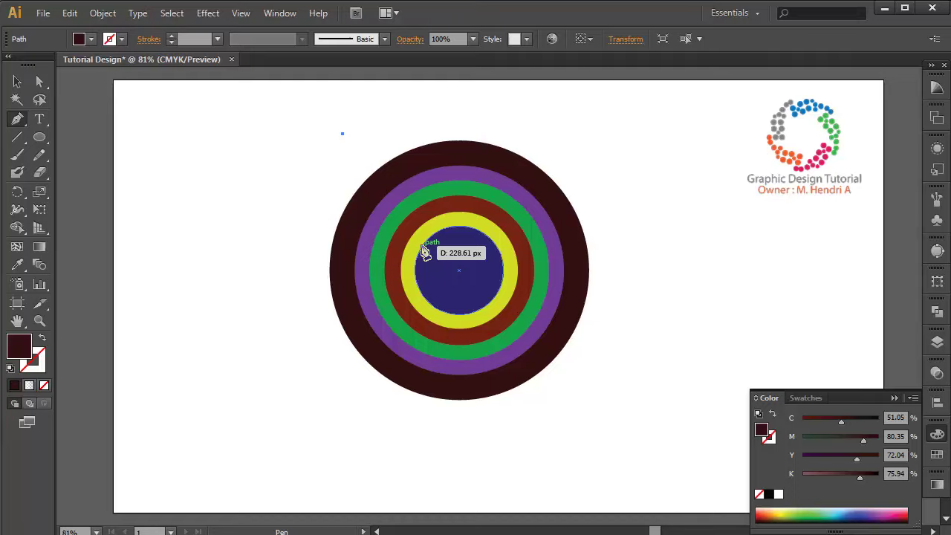
key(ctrl+z)
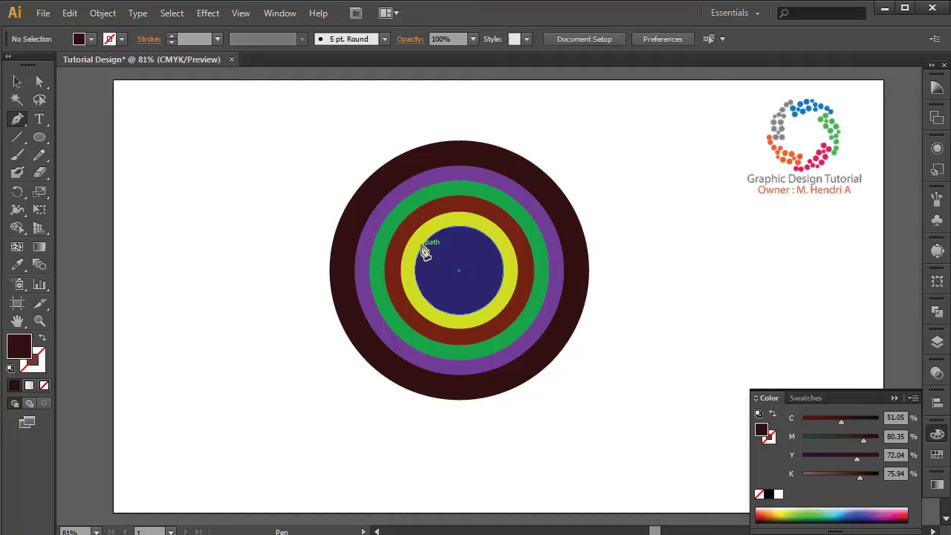
click(423, 247)
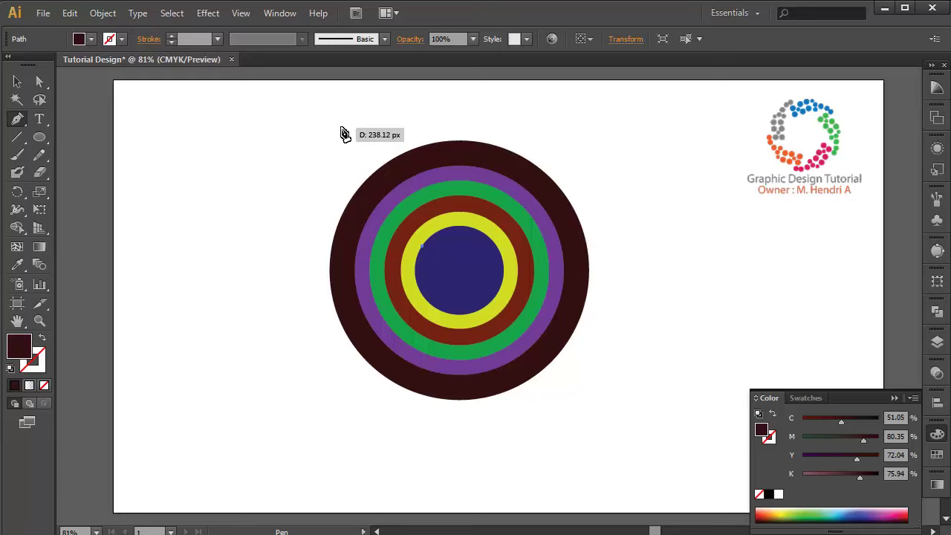
click(342, 120)
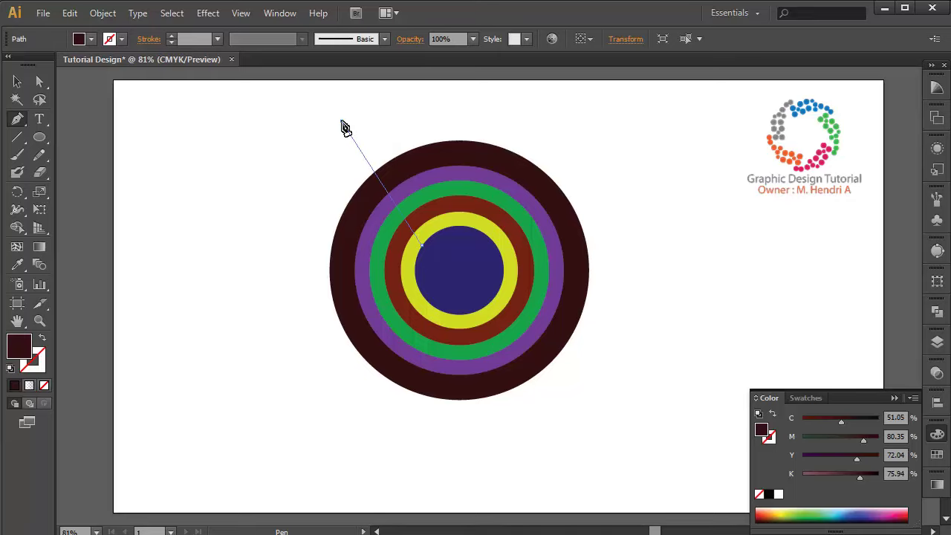
click(593, 122)
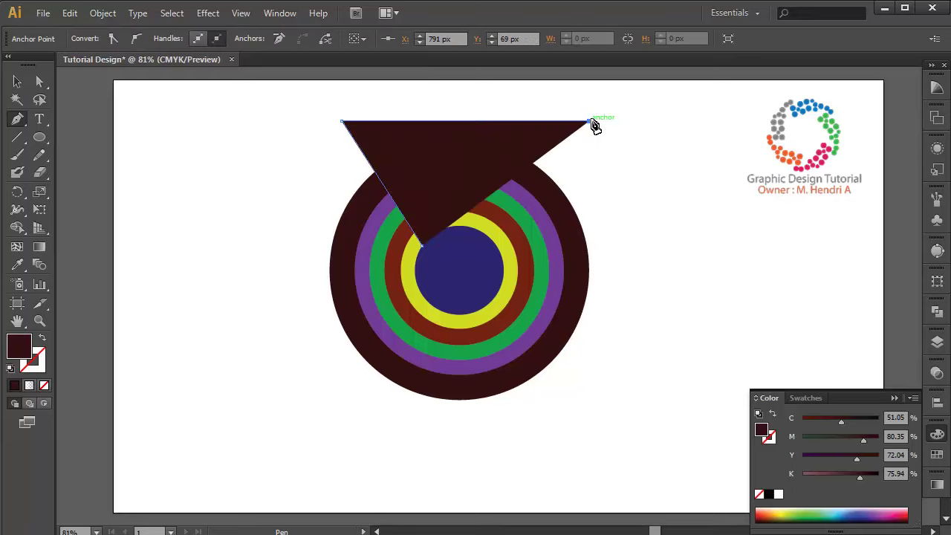
click(500, 253)
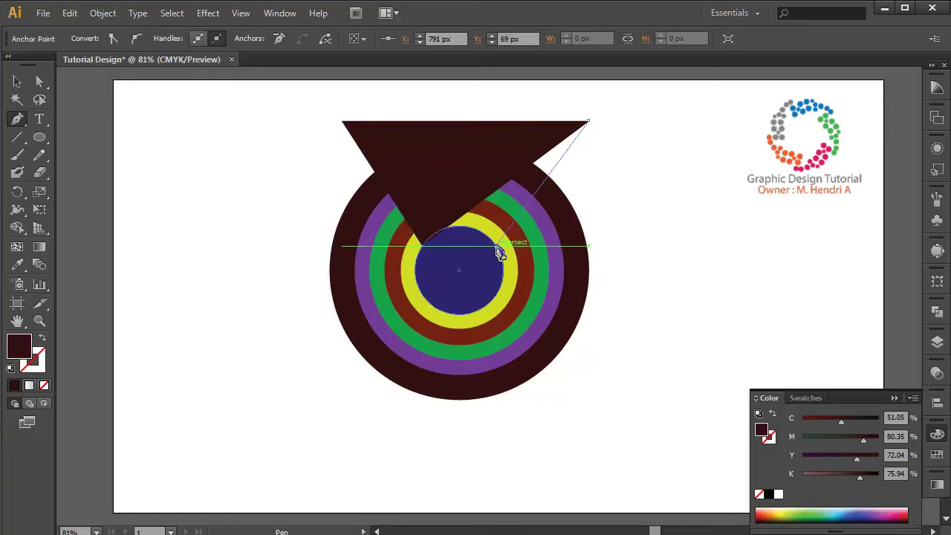
drag(498, 253, 427, 255)
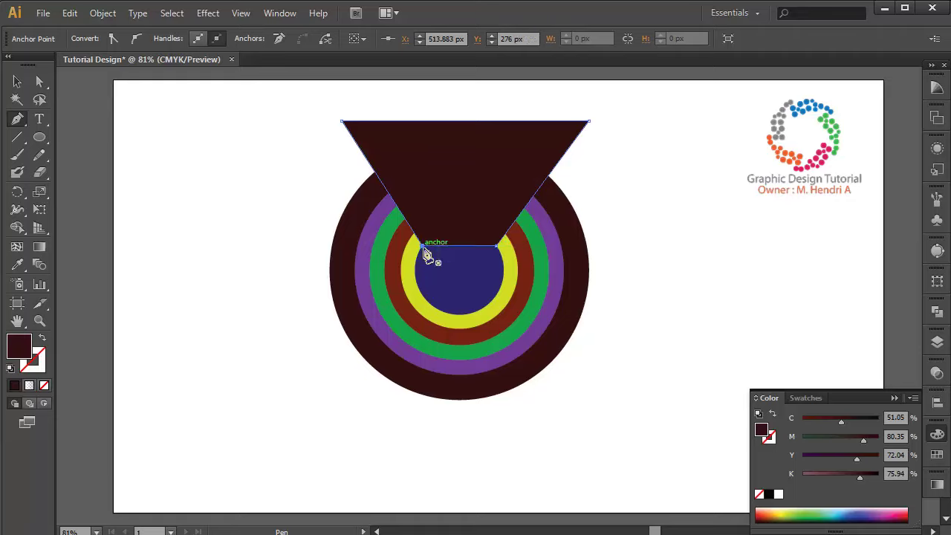
- Eyedrop the centre circle's navy fill onto the trapezoid, then select it with all the rings
click(17, 82)
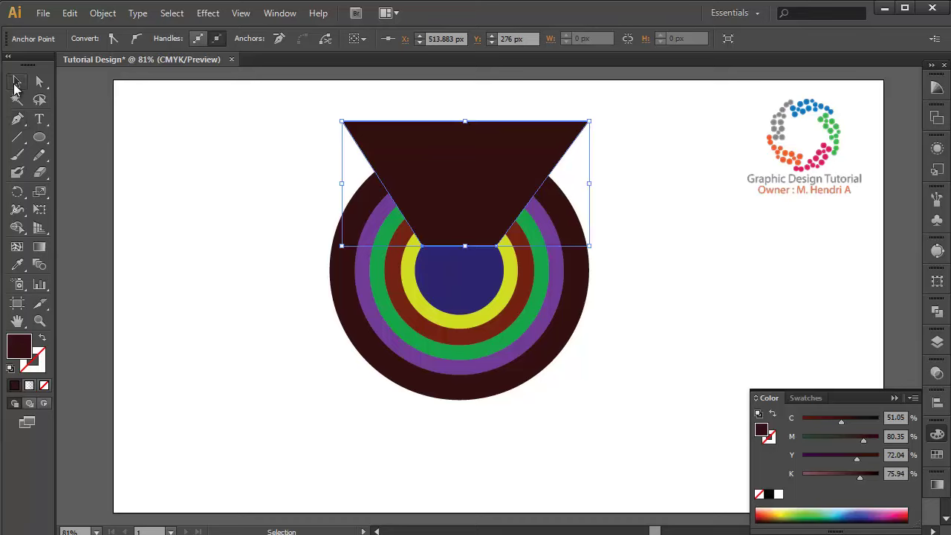
click(17, 264)
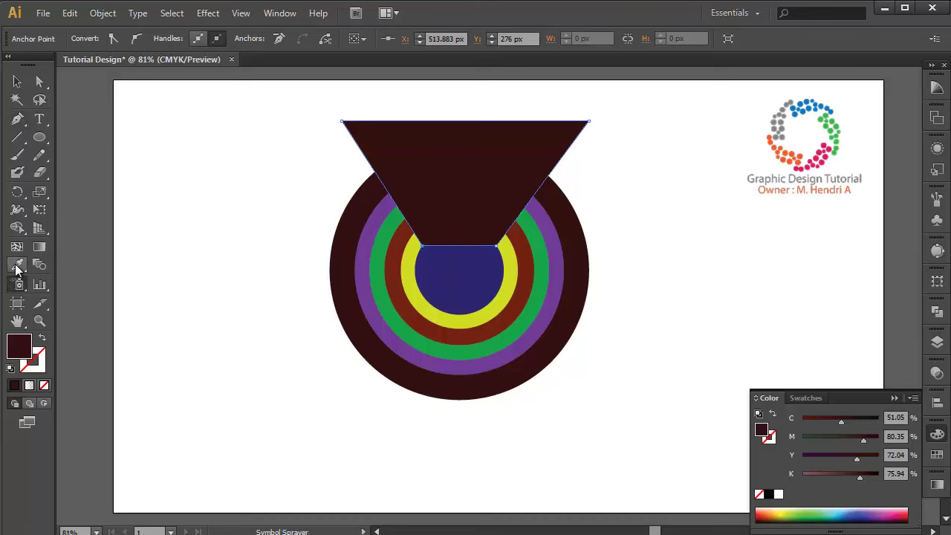
click(462, 272)
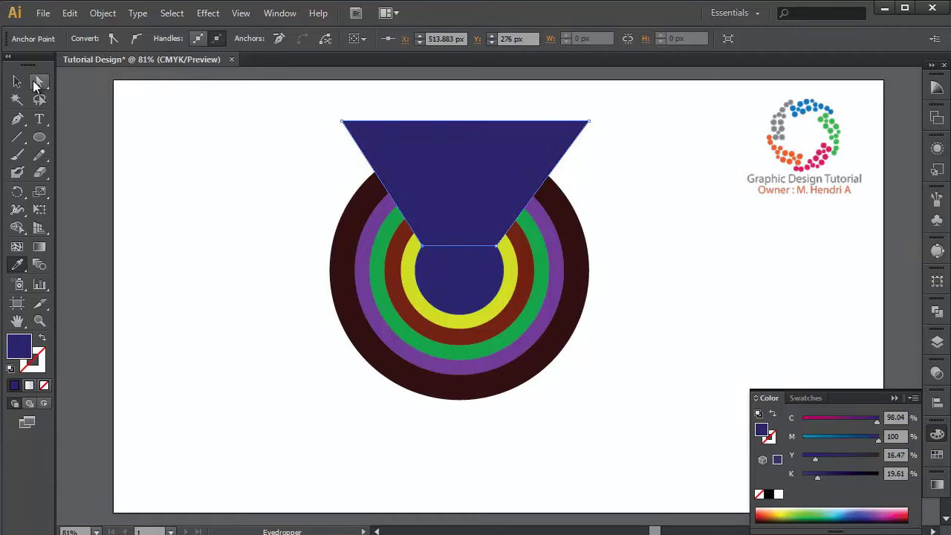
click(17, 82)
drag(310, 126, 627, 365)
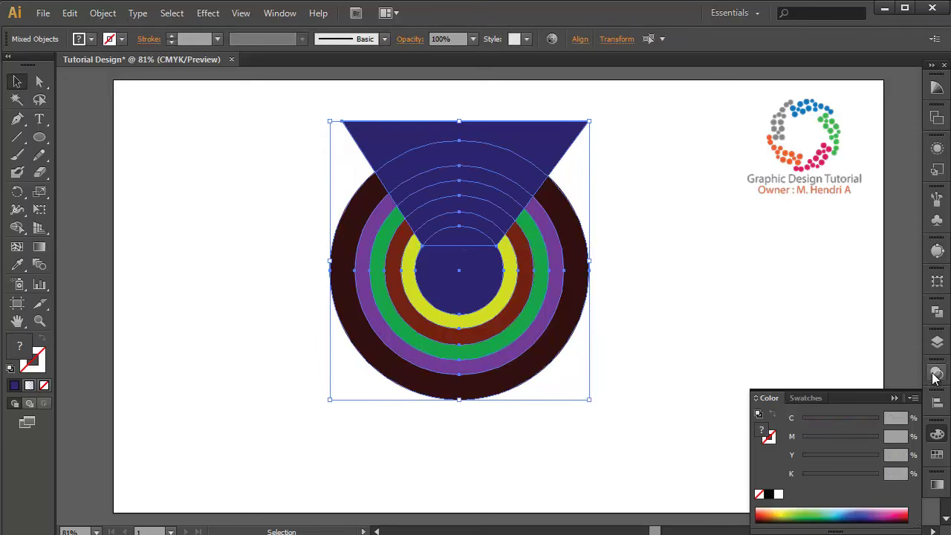
- Apply Pathfinder Divide to the navy trapezoid and coloured rings, then deselect
click(937, 342)
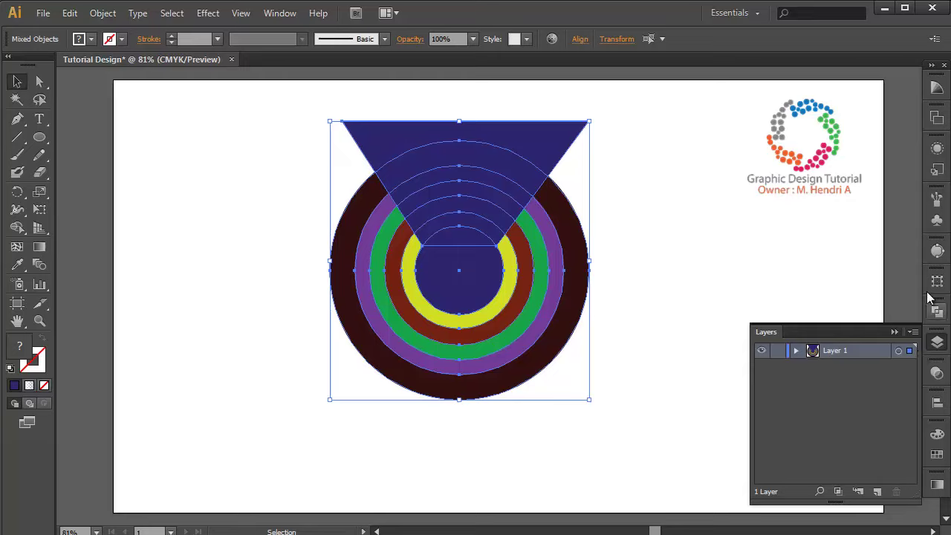
click(937, 311)
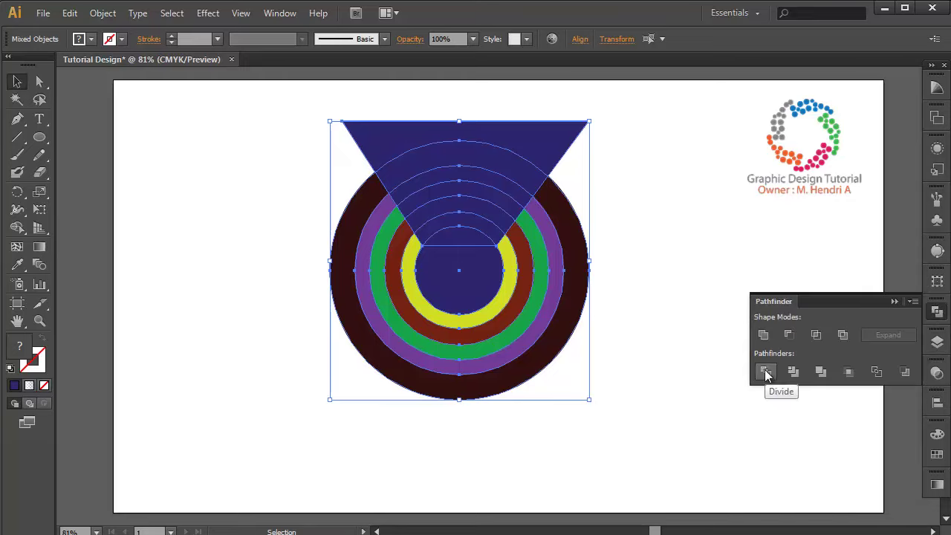
click(766, 373)
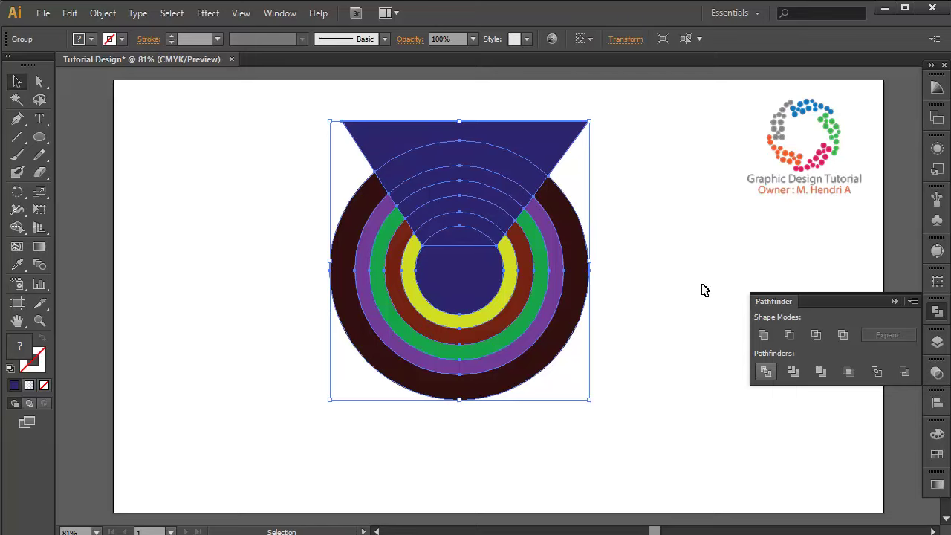
click(635, 211)
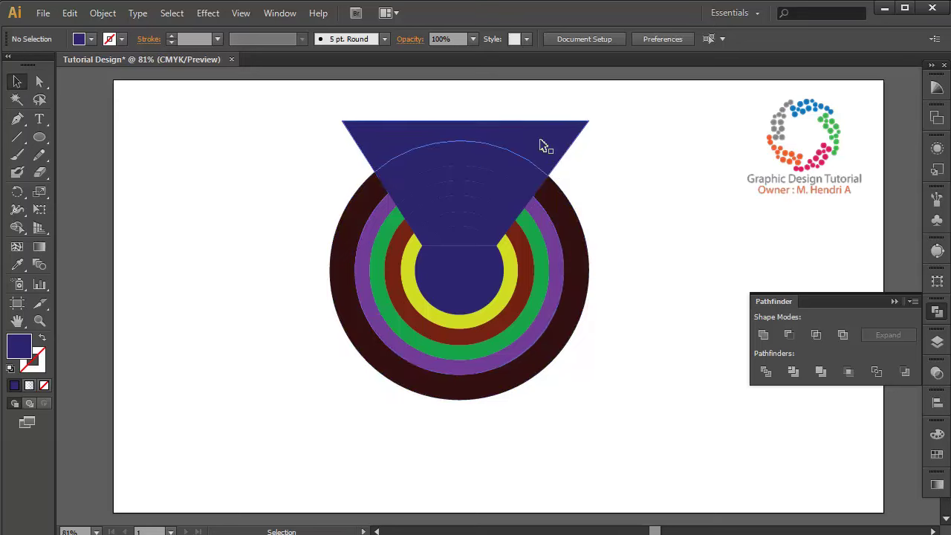
- Ungroup the divided artwork and delete the top triangle piece
click(542, 144)
right_click(543, 145)
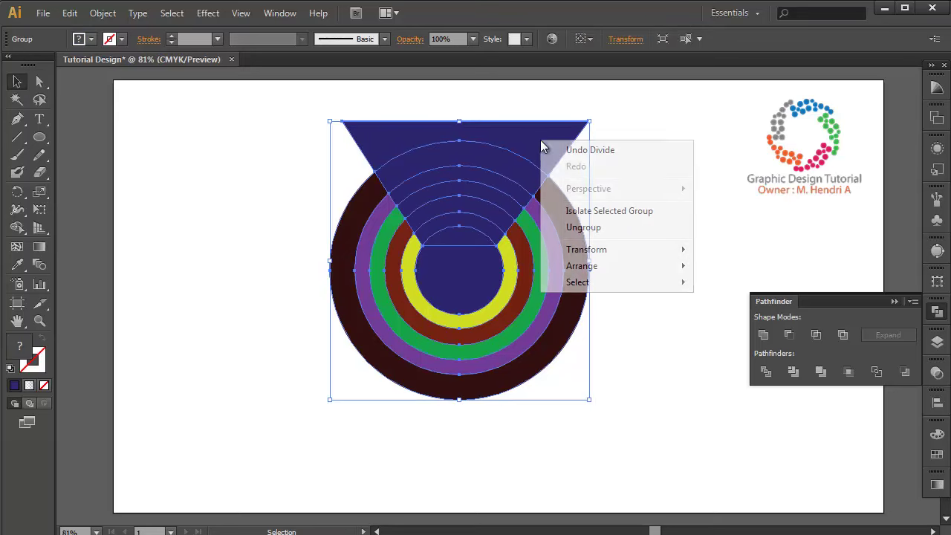
click(603, 227)
click(744, 208)
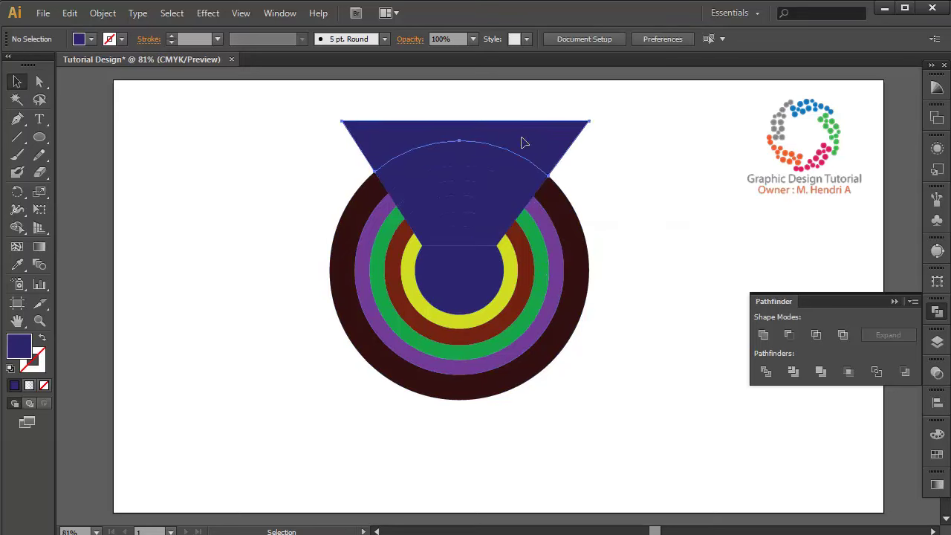
click(522, 142)
key(Delete)
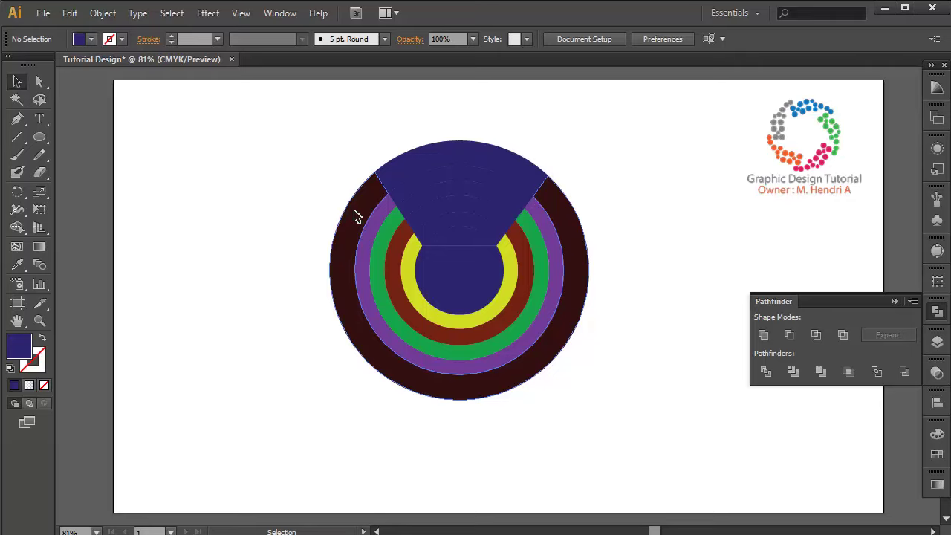
- Delete the outer maroon and purple rings, then undo those deletions
click(355, 217)
key(Delete)
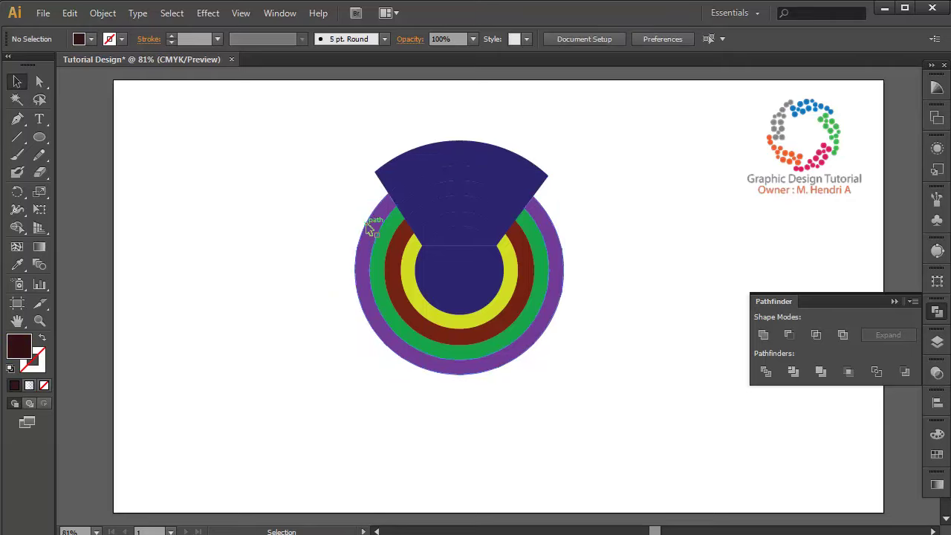
click(368, 227)
key(Delete)
click(379, 239)
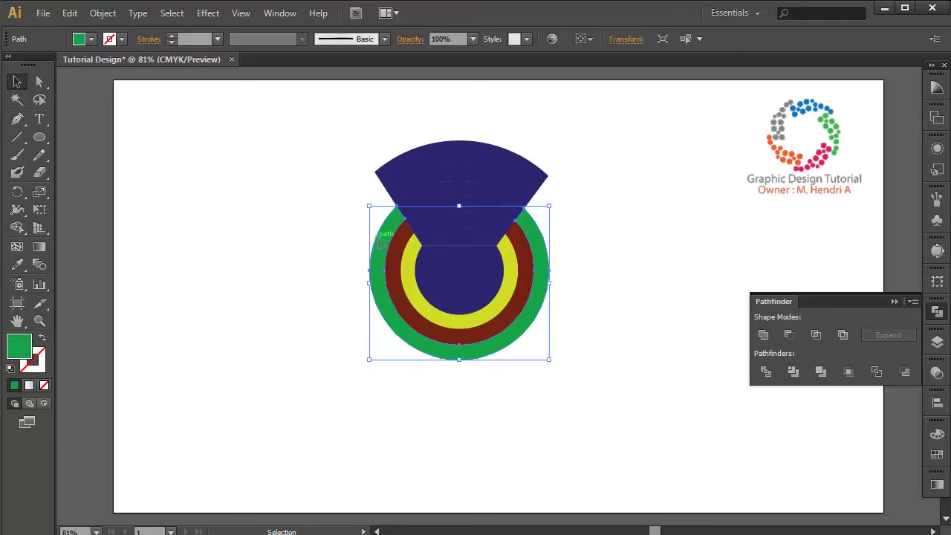
key(ctrl+z)
key(ctrl+z)
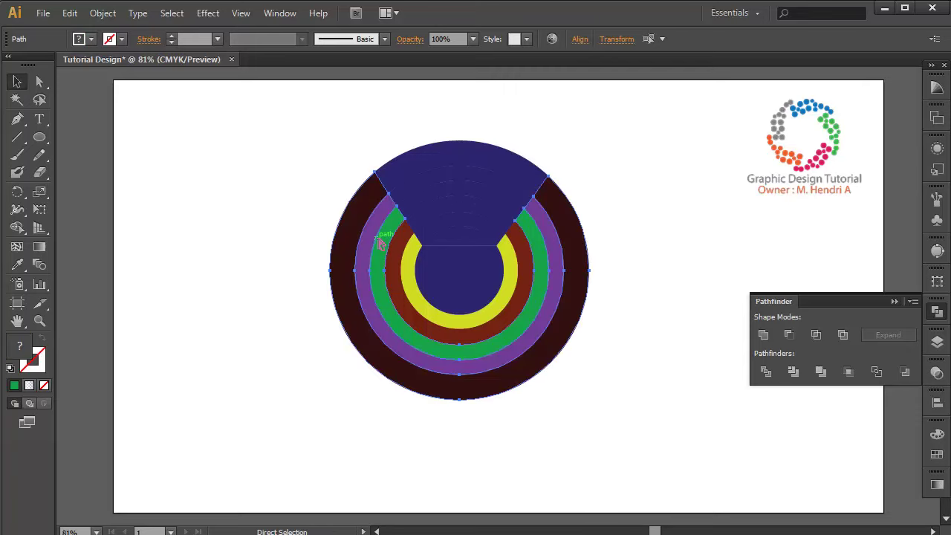
key(ctrl+z)
- Delete the top triangle and the two bands separating the outer and middle arcs
click(714, 194)
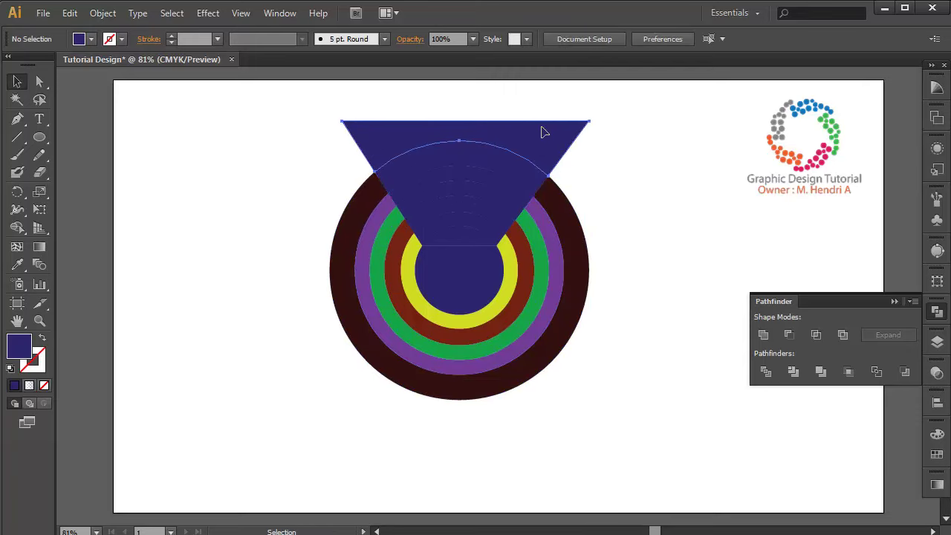
click(541, 132)
key(Delete)
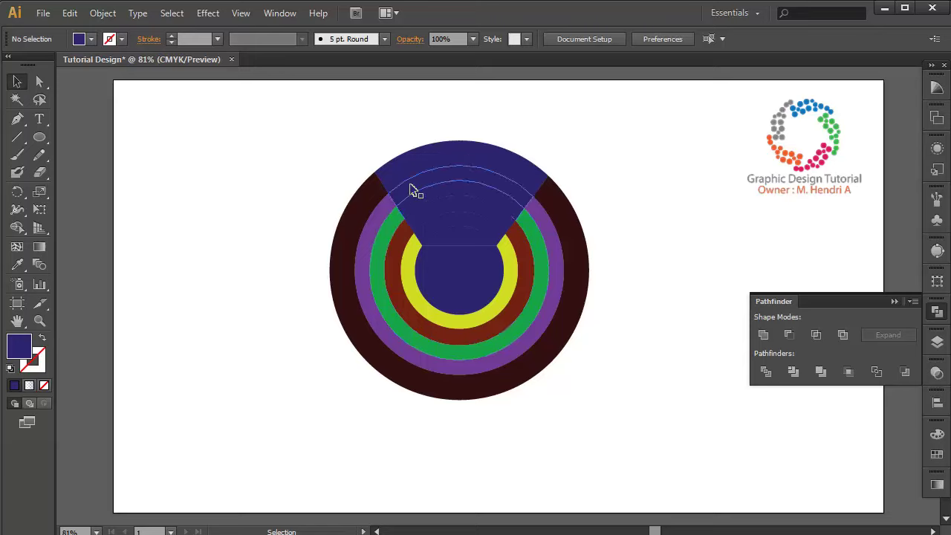
click(414, 190)
key(Delete)
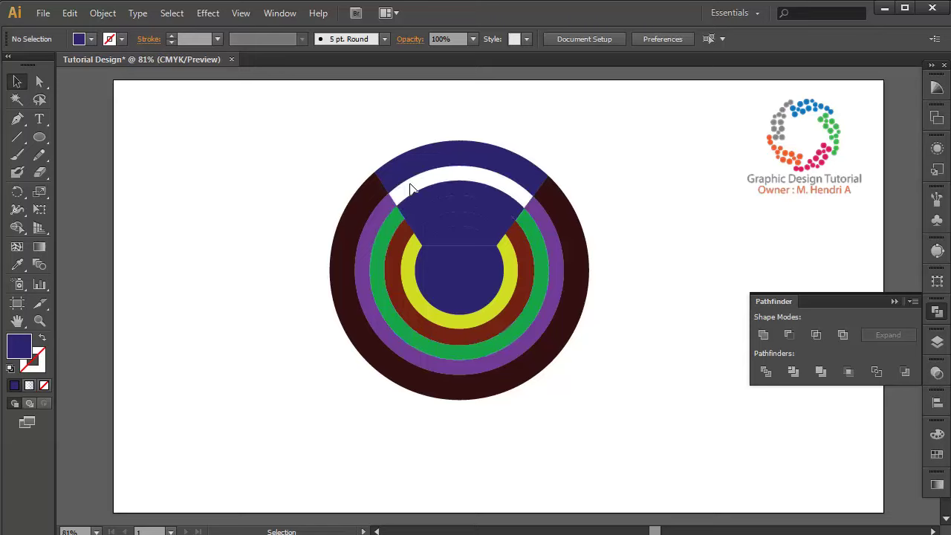
click(420, 213)
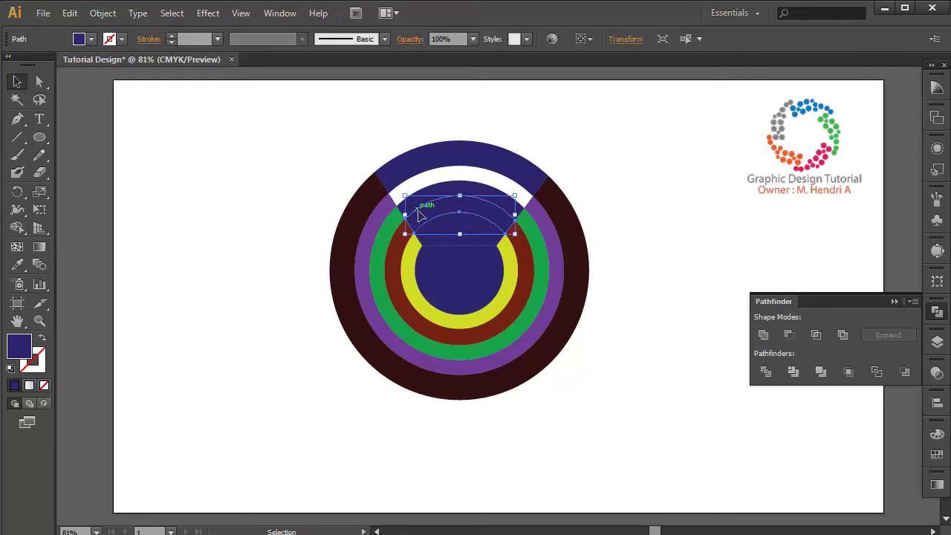
key(Delete)
- Delete the green, brown and yellow rings
click(385, 227)
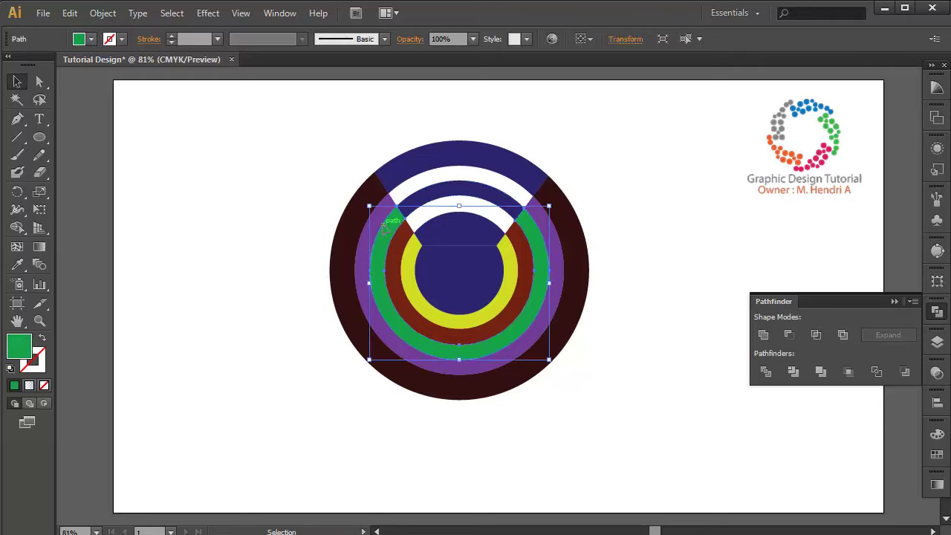
key(Delete)
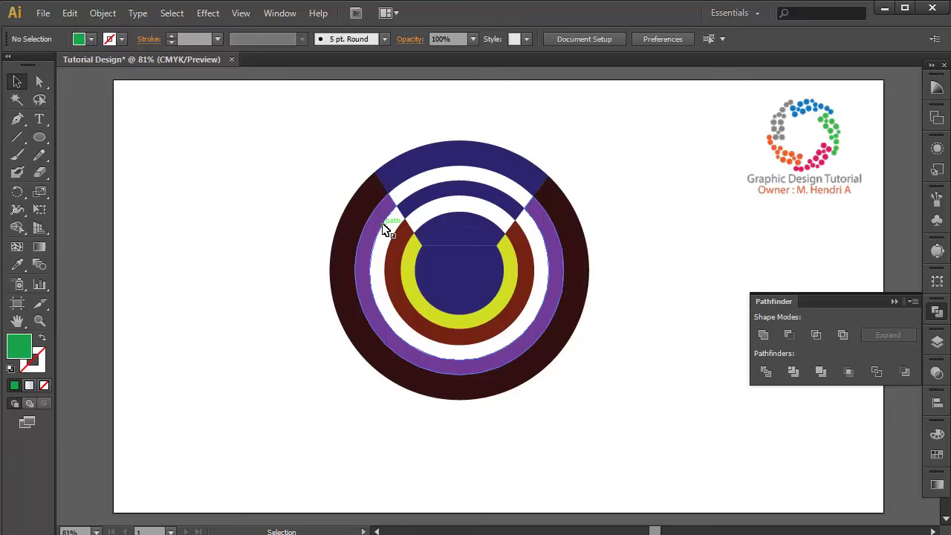
click(393, 256)
key(Delete)
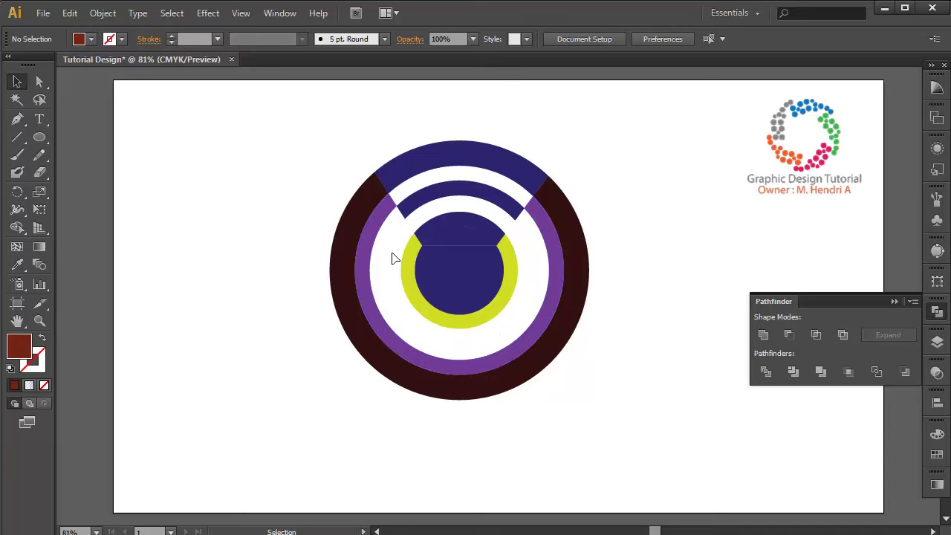
click(408, 275)
key(Delete)
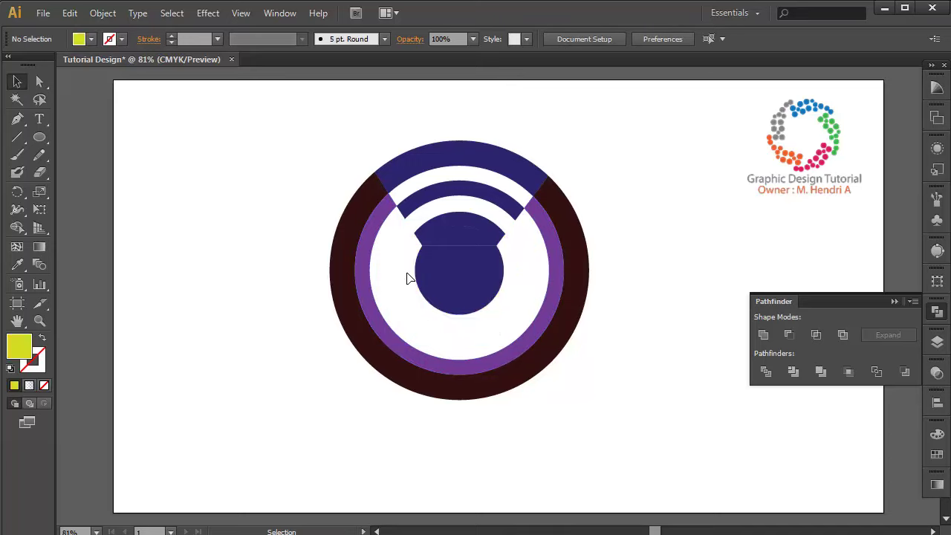
- Delete the purple ring, dark outer ring, and the strip above the circle
click(556, 234)
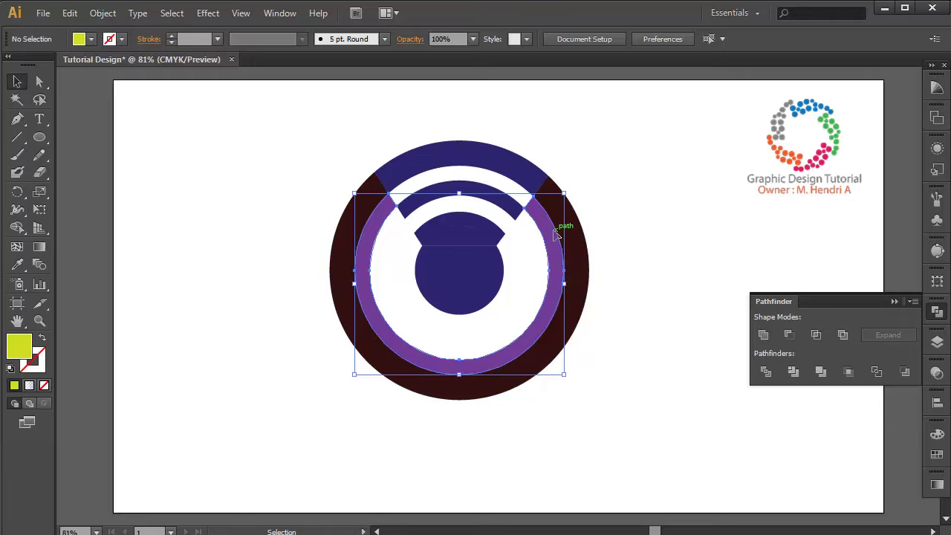
key(Delete)
click(573, 247)
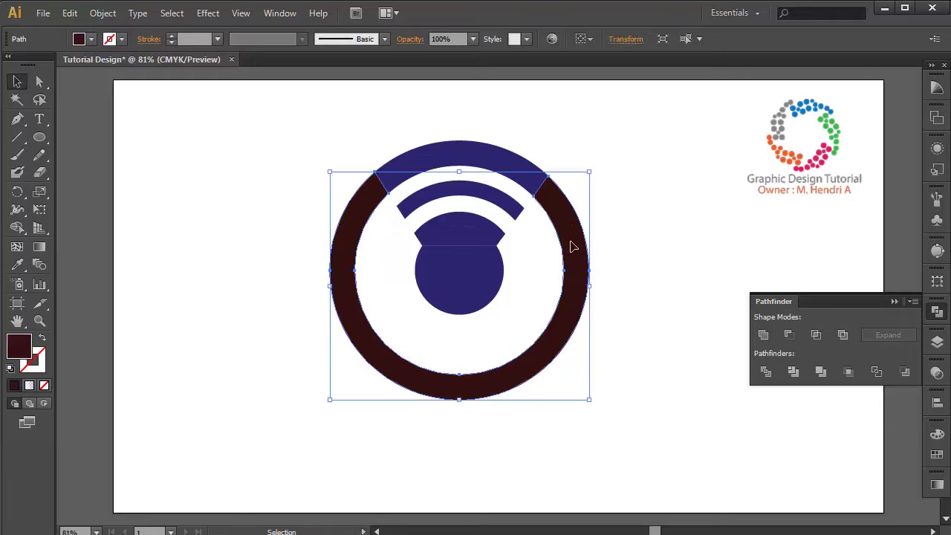
key(Delete)
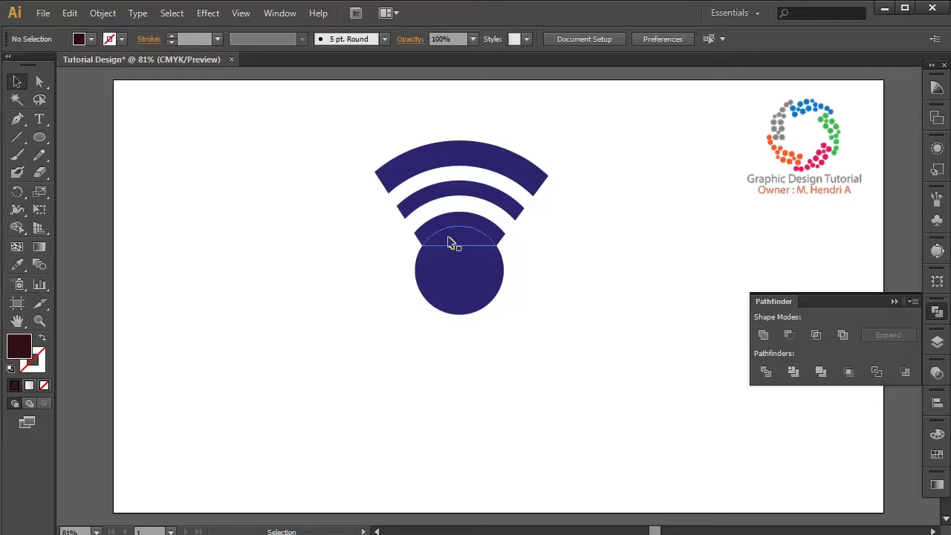
click(448, 240)
key(Delete)
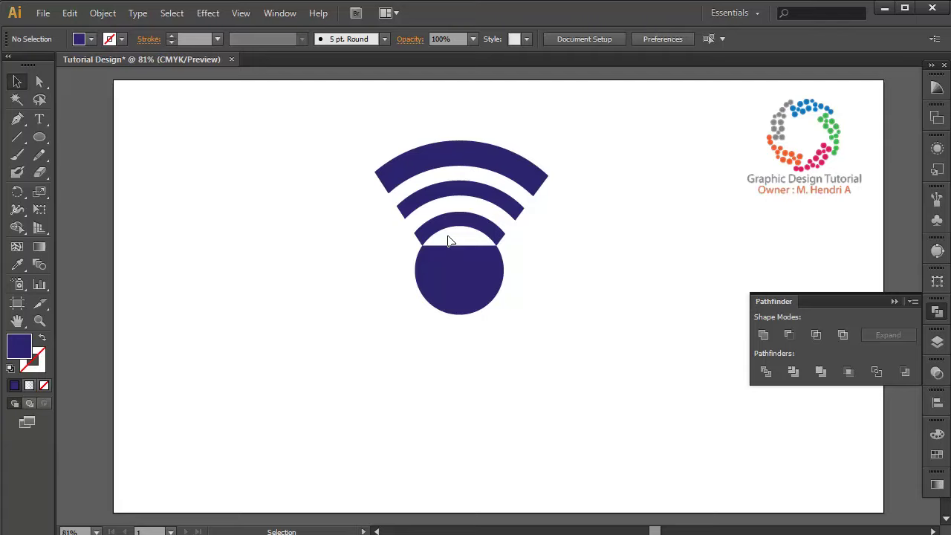
- Unite the circle's top cap with its lower part, then nudge the circle down
click(448, 241)
shift+click(470, 286)
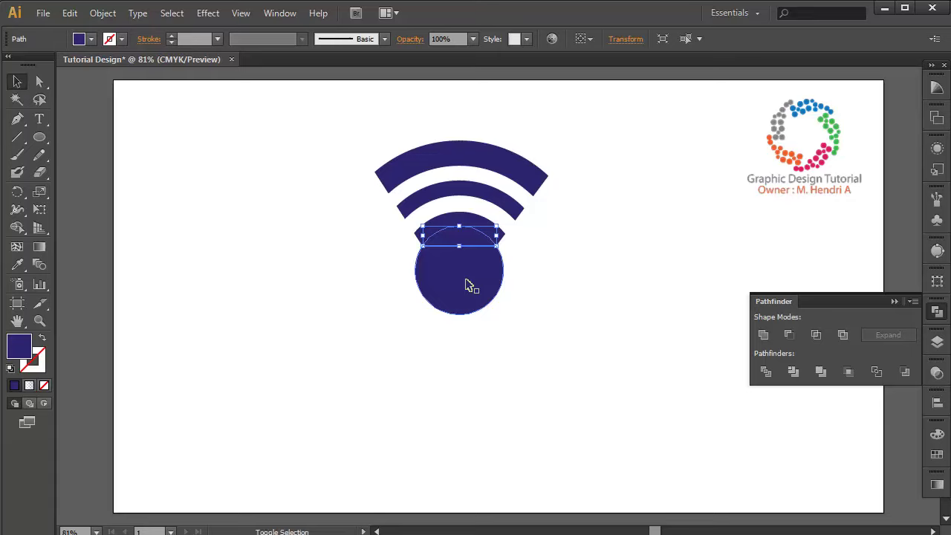
click(764, 335)
click(609, 295)
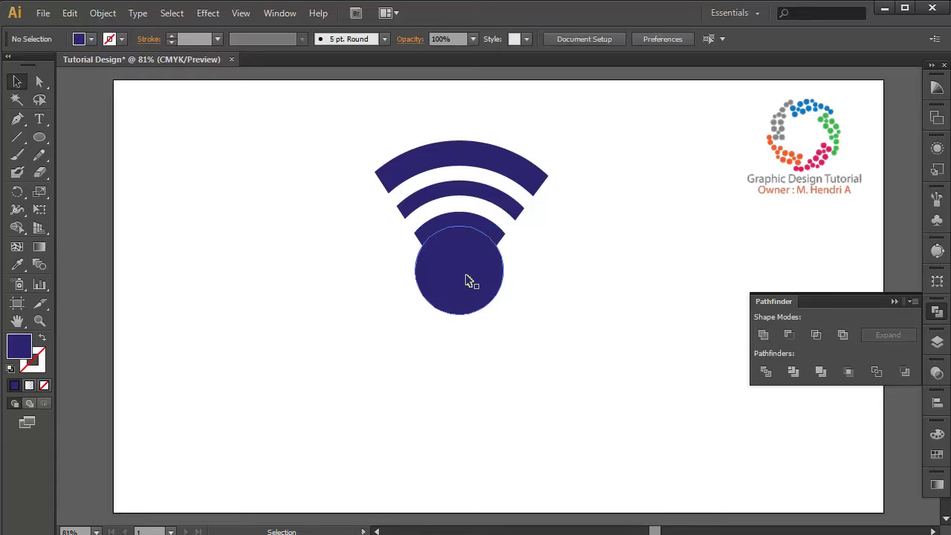
click(469, 281)
key(shift+Down)
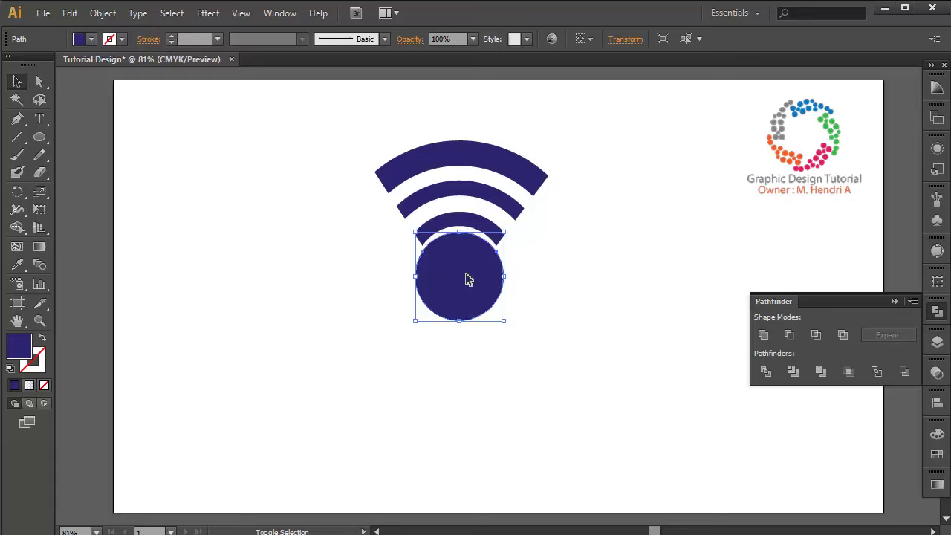
- Nudge and shrink the circle, then move the whole icon down-right and enlarge it
key(shift+Down)
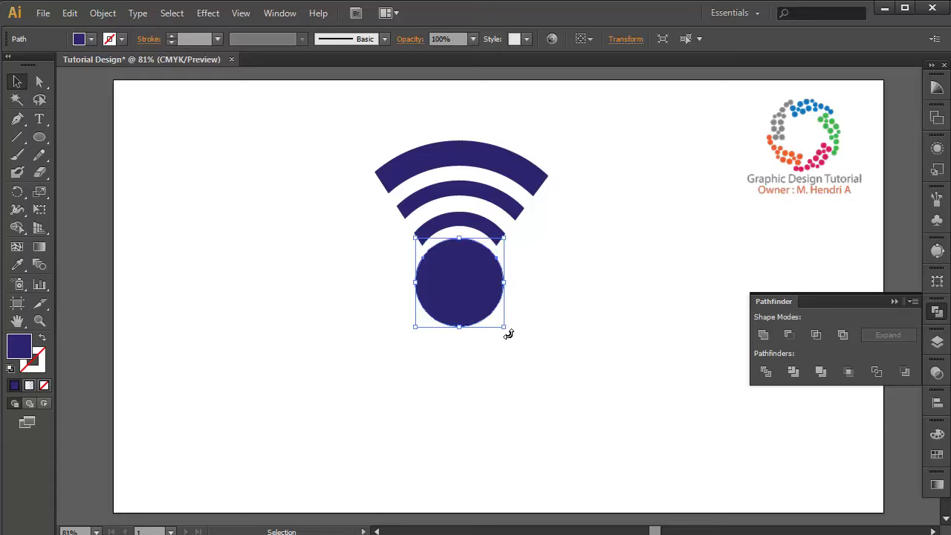
drag(504, 330, 495, 323)
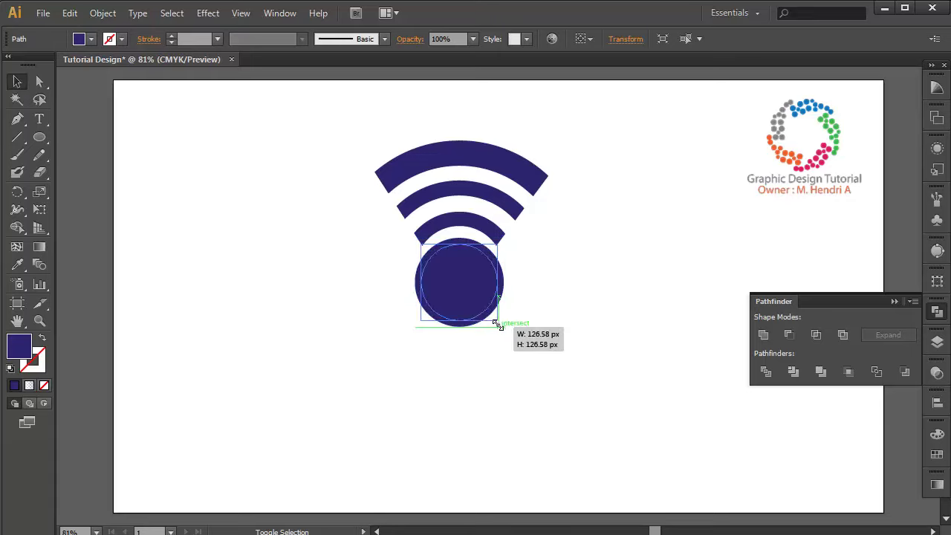
click(553, 303)
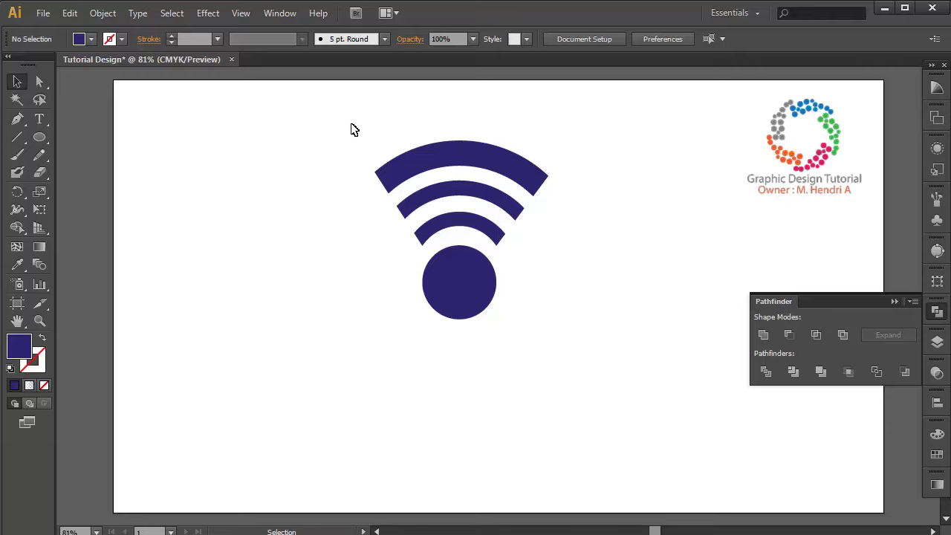
drag(349, 121, 580, 388)
drag(476, 305, 491, 349)
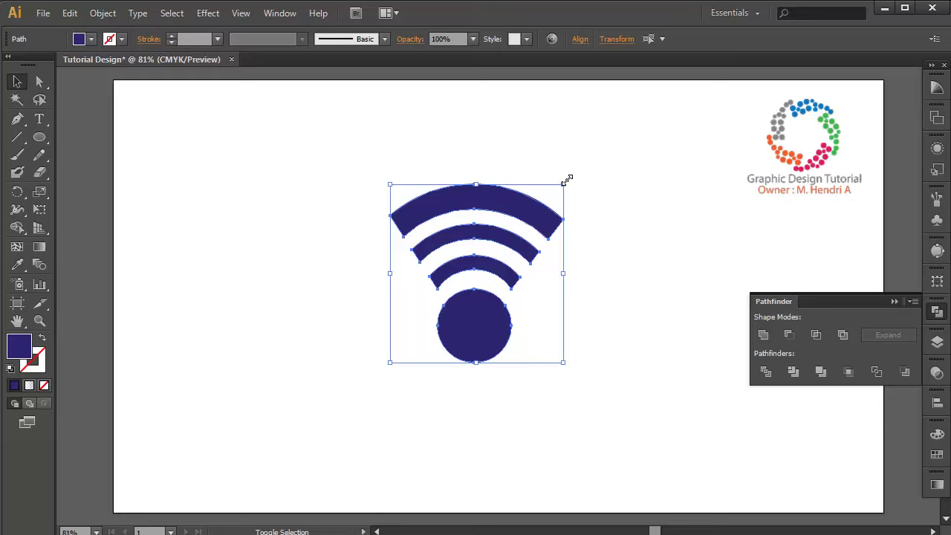
drag(562, 185, 620, 126)
click(689, 230)
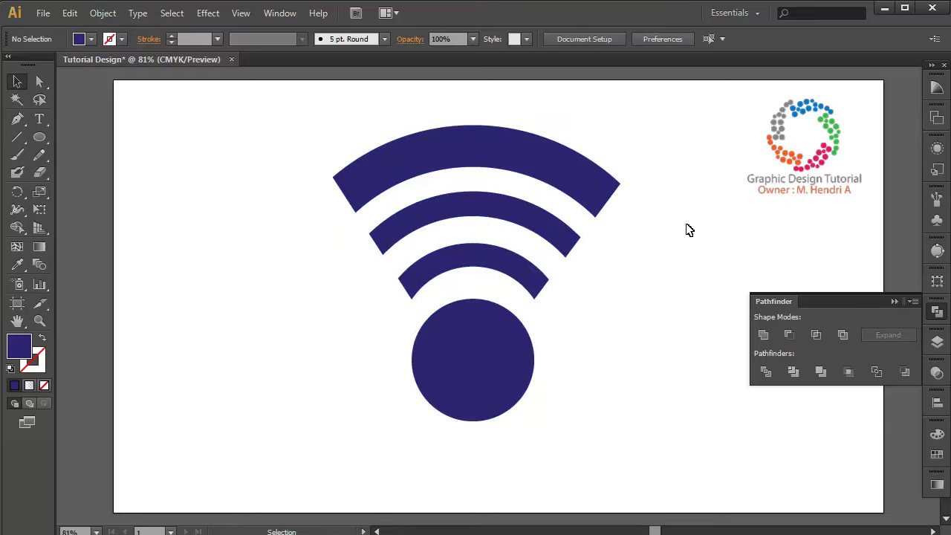
- Shrink the circle slightly and fill it navy: C 98.04, M 100, Y 16.47, K 19.61
click(516, 353)
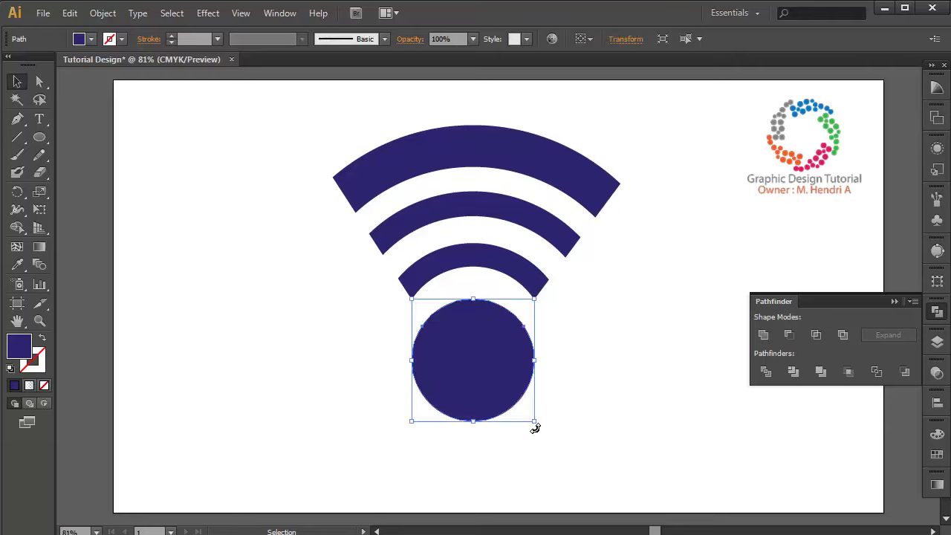
drag(535, 422, 525, 411)
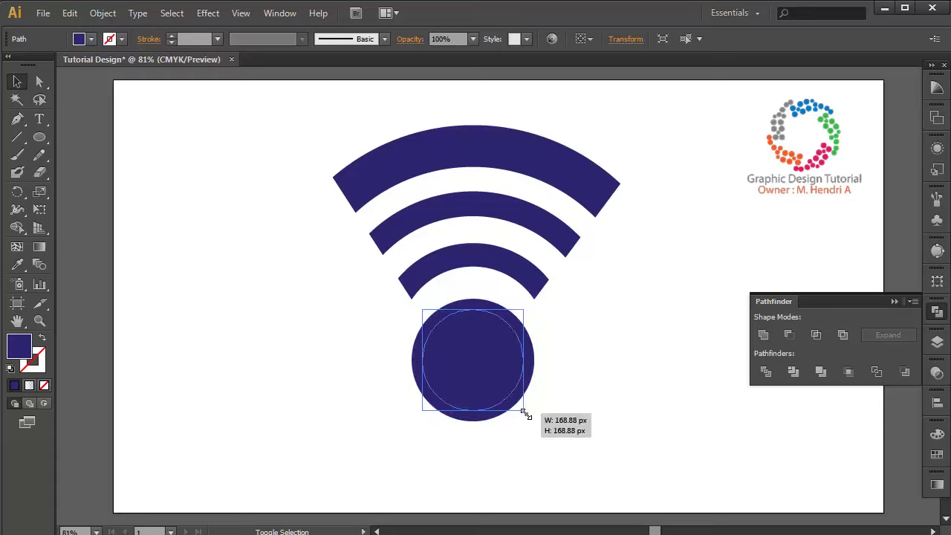
click(617, 372)
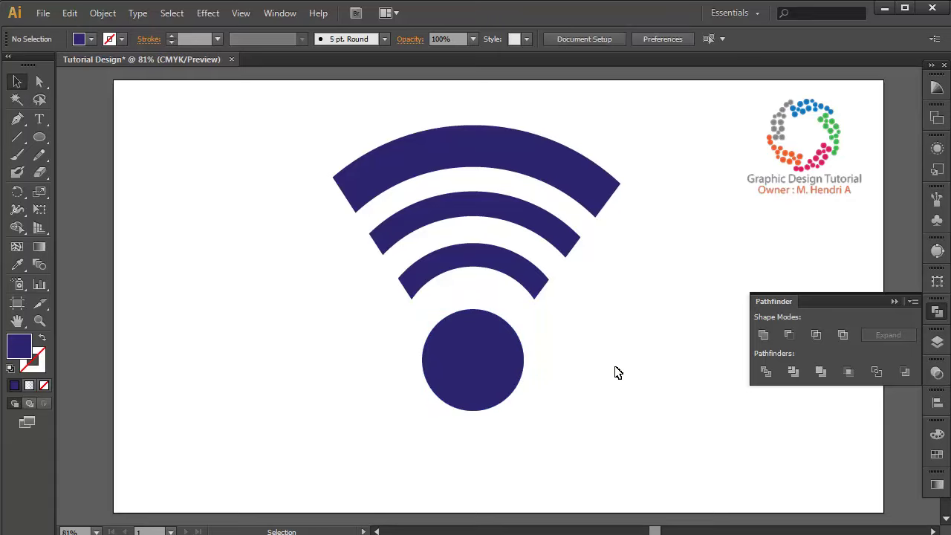
click(479, 368)
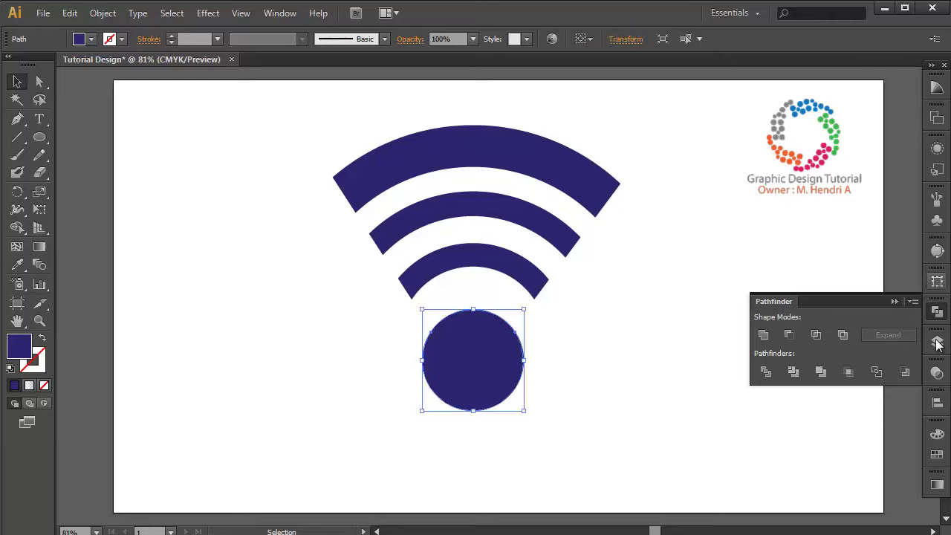
click(937, 455)
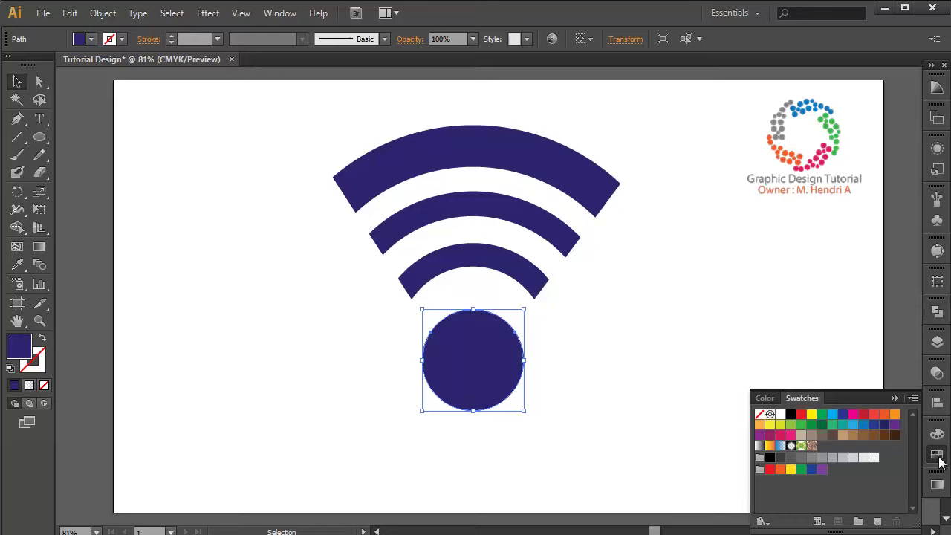
click(937, 435)
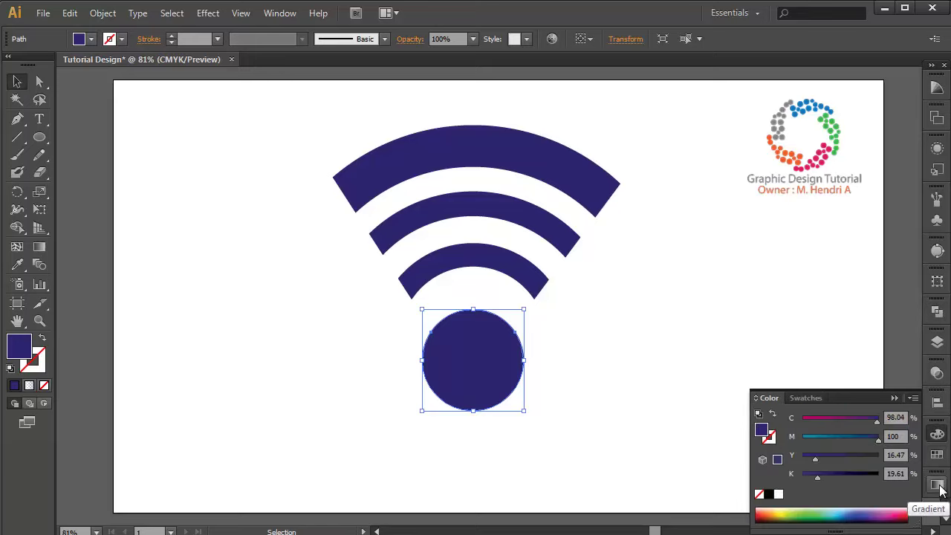
click(720, 326)
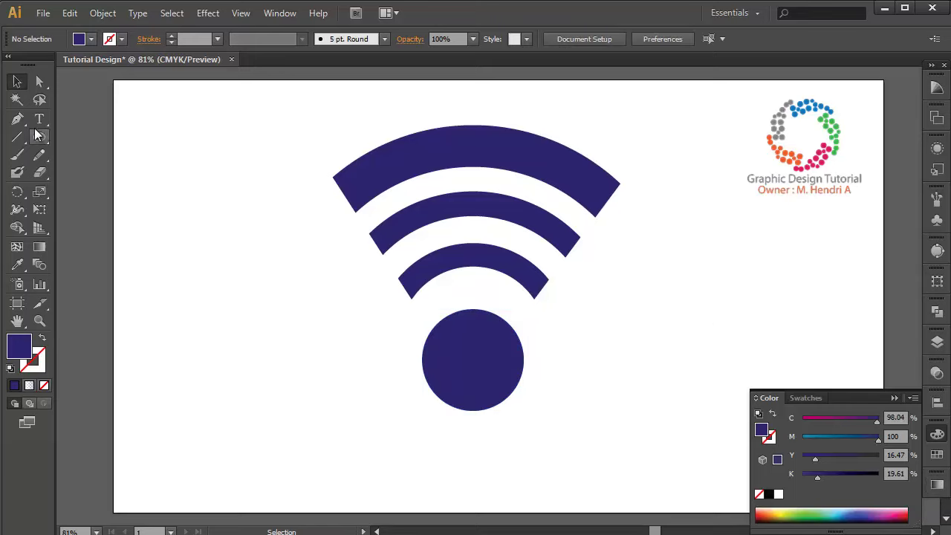
- Draw a Pen curve from the inner arc's lower-left corner to its right corner
click(17, 119)
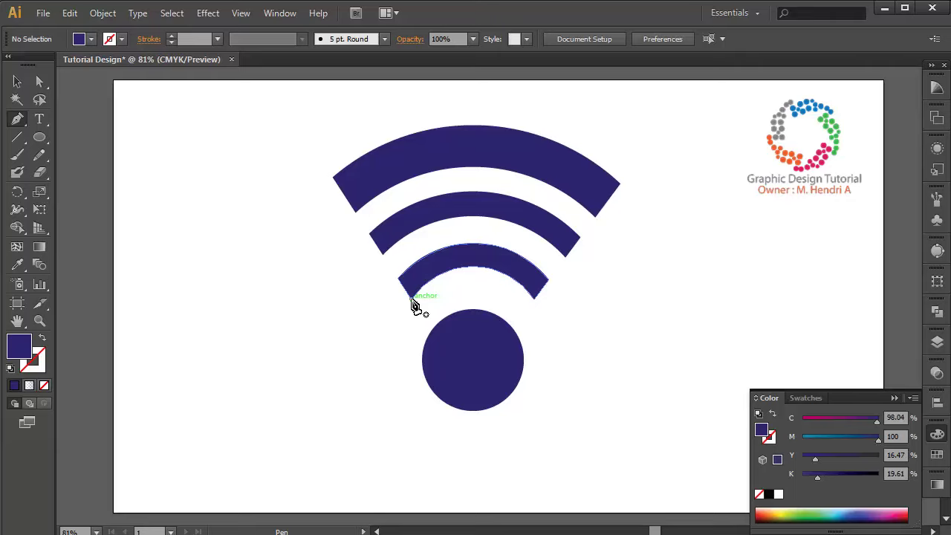
click(413, 300)
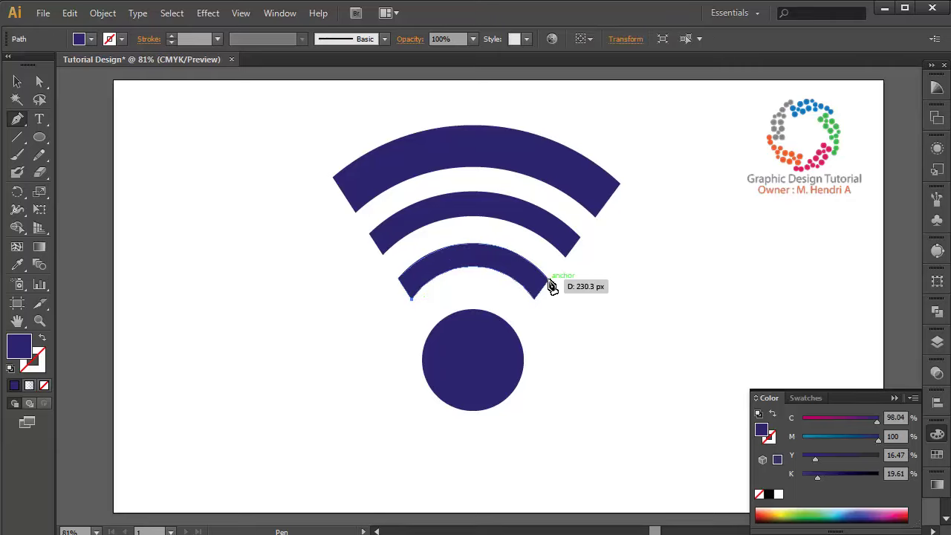
mouse_move(549, 281)
mouse_down()
mouse_move(654, 325)
mouse_move(663, 352)
mouse_move(650, 342)
mouse_move(660, 347)
mouse_up()
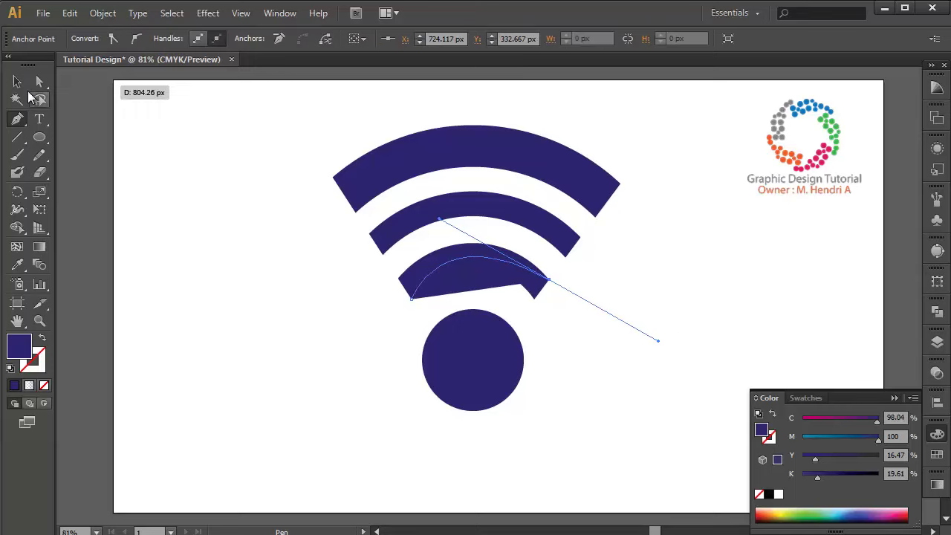
click(19, 84)
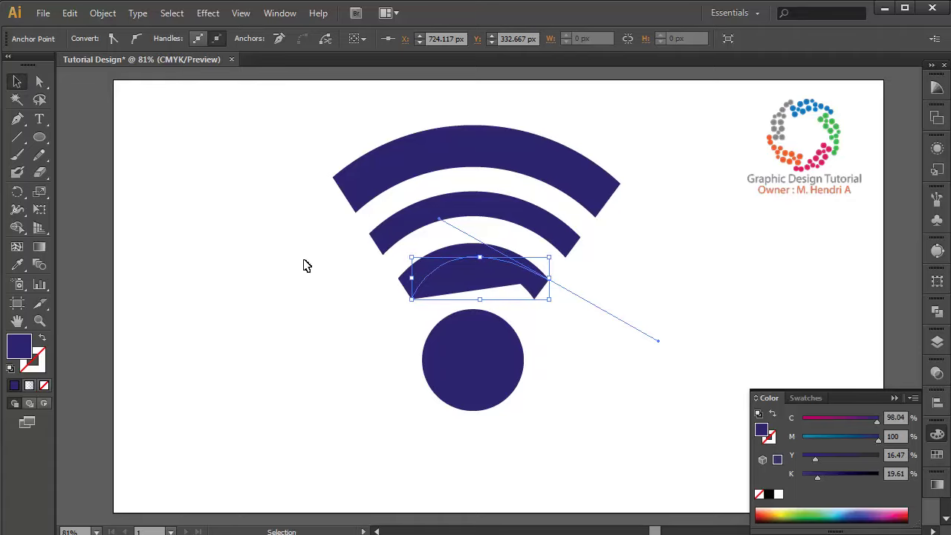
click(565, 325)
click(538, 295)
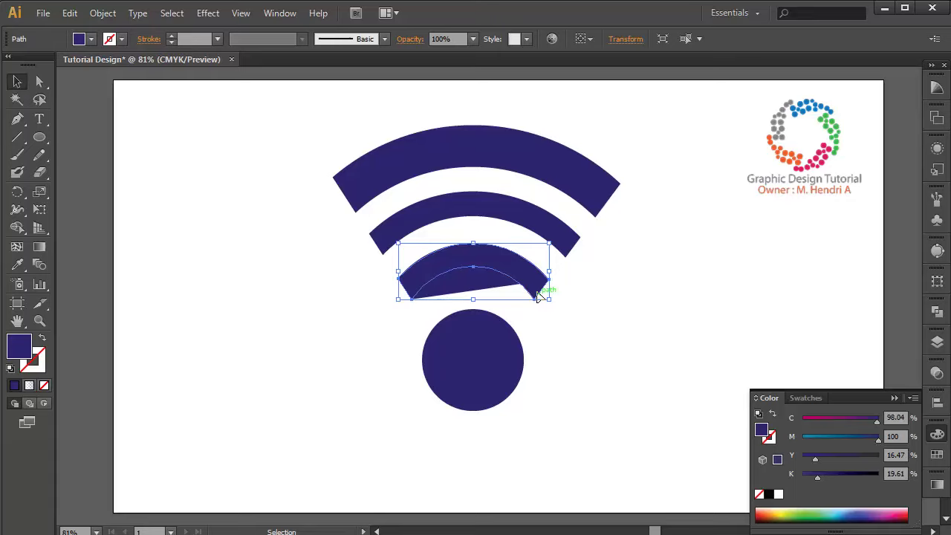
click(548, 346)
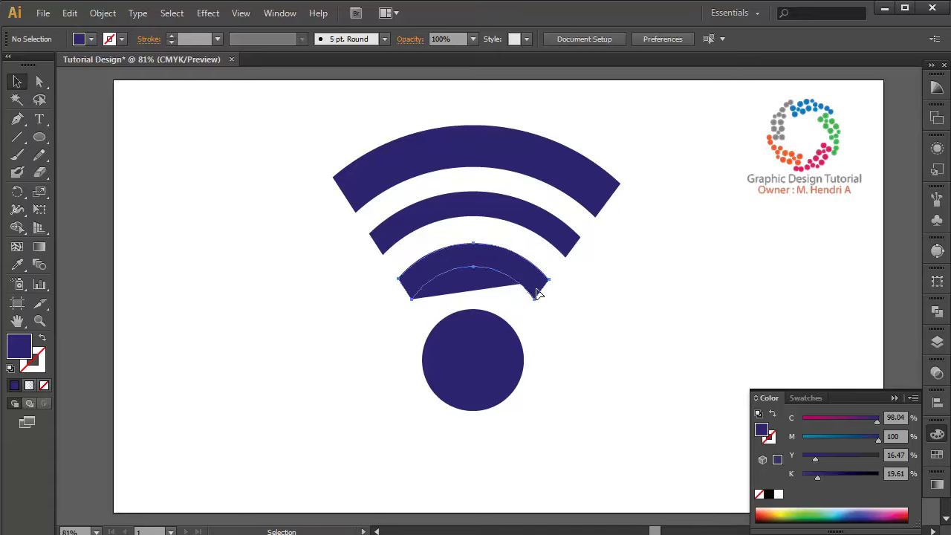
click(538, 295)
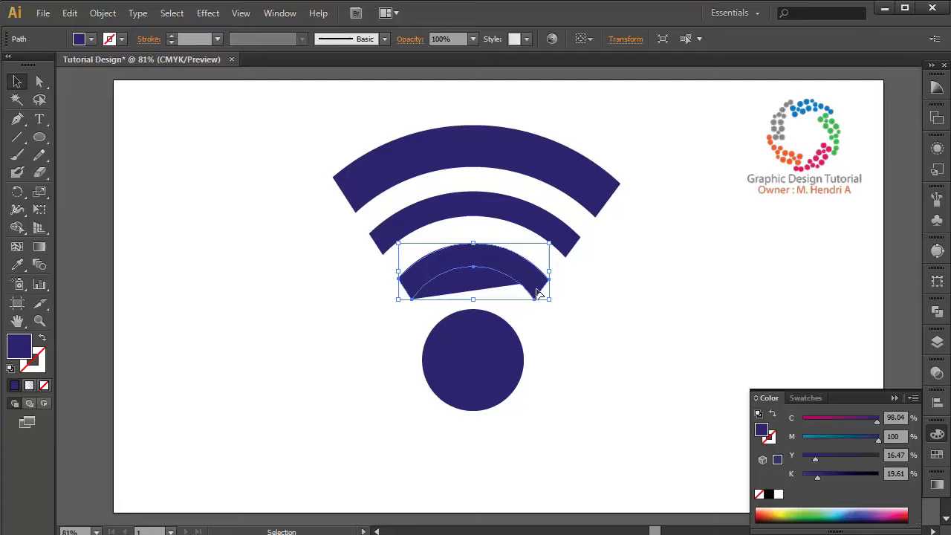
- Copy the innermost arc and paste it in front
click(104, 13)
click(98, 13)
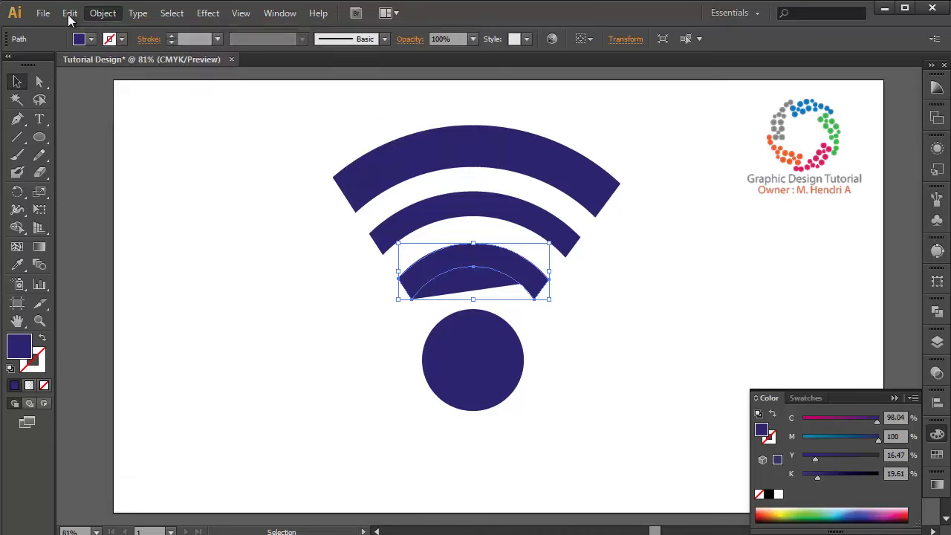
click(70, 15)
click(97, 86)
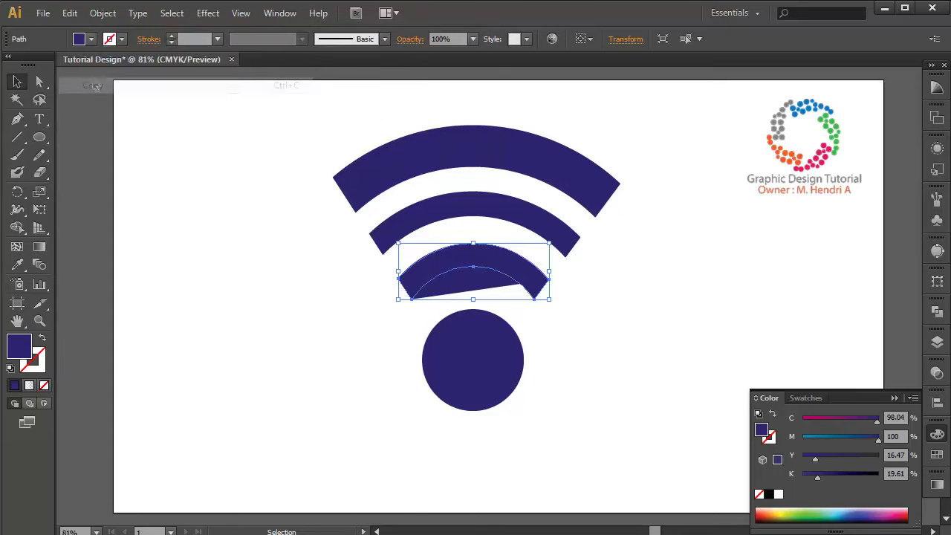
click(76, 18)
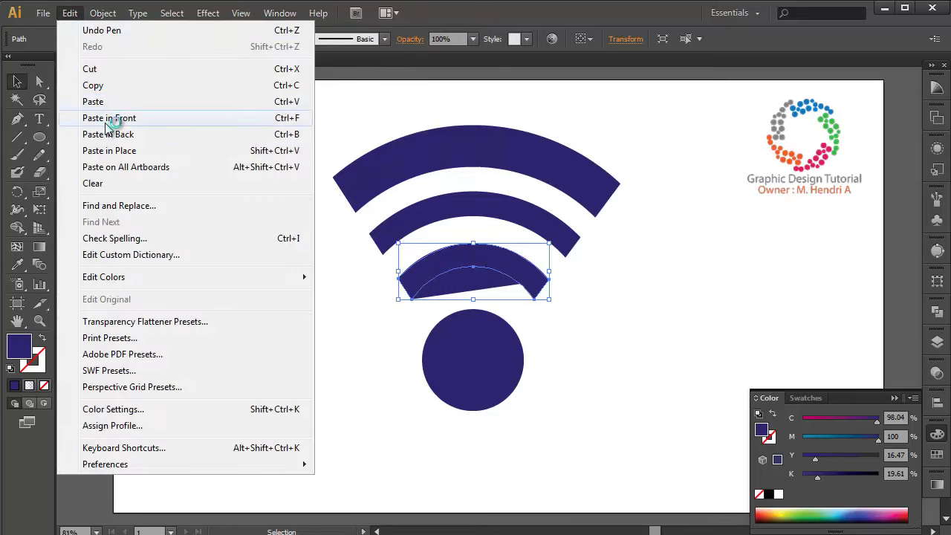
click(110, 150)
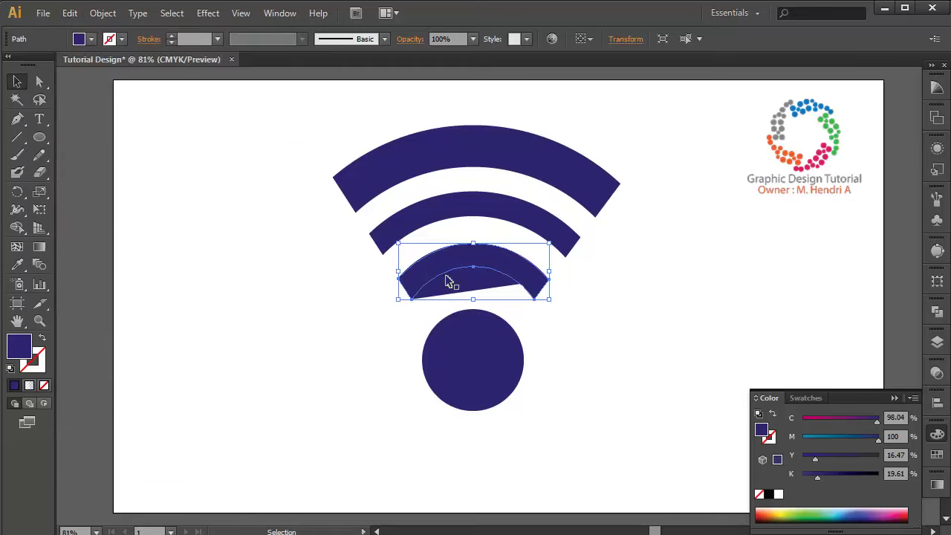
click(614, 366)
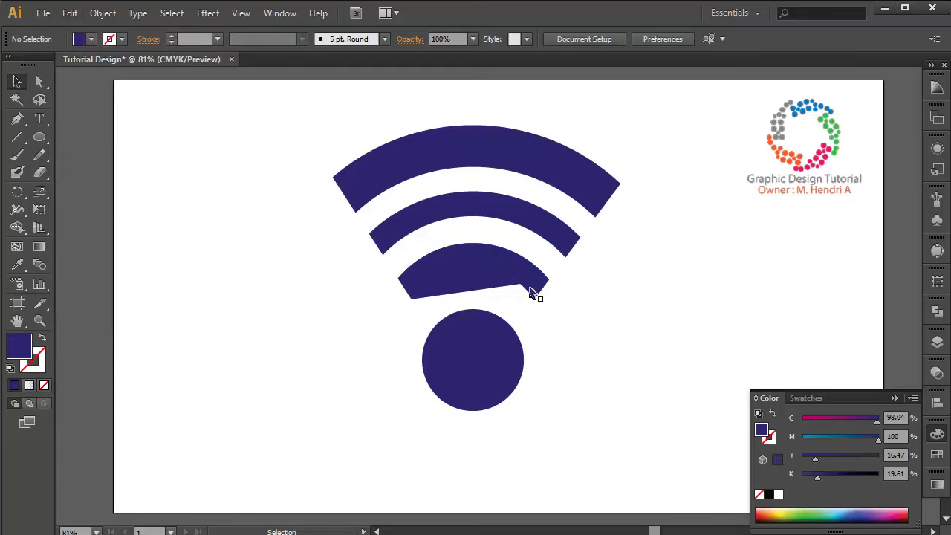
- Select the curve and the arc copy and apply Pathfinder Divide
click(495, 289)
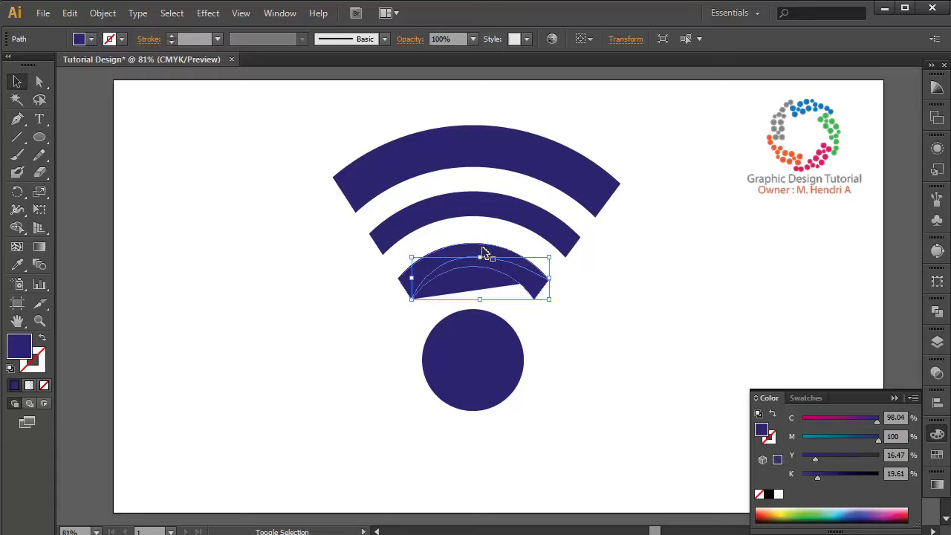
shift+click(484, 253)
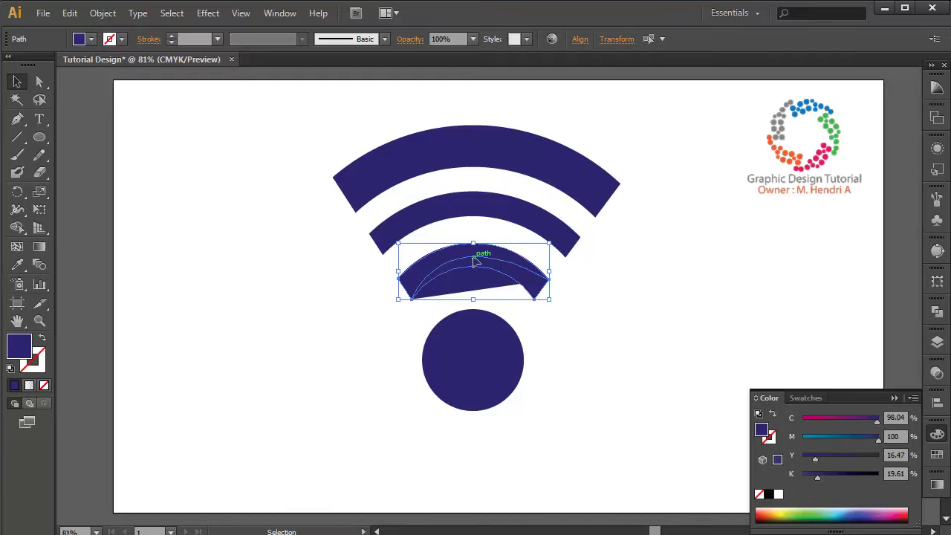
click(938, 311)
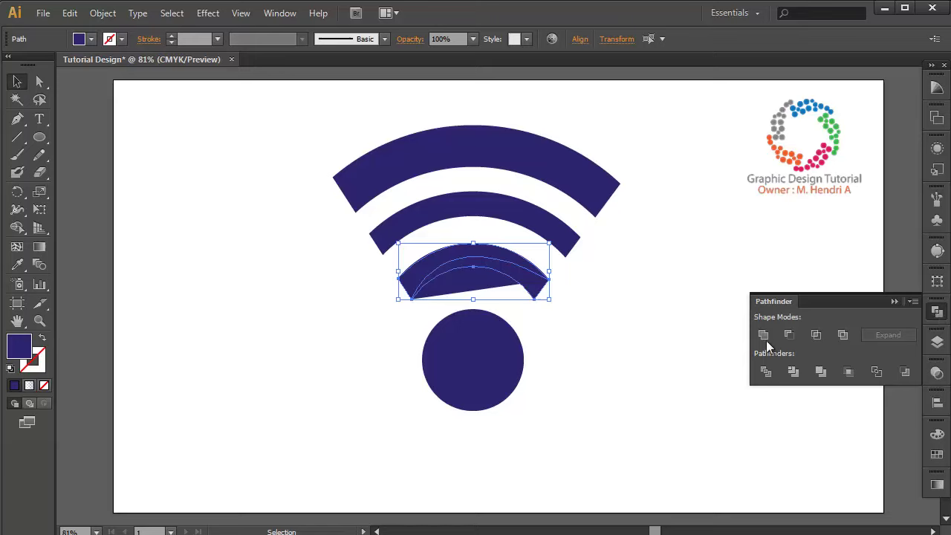
click(766, 372)
click(659, 334)
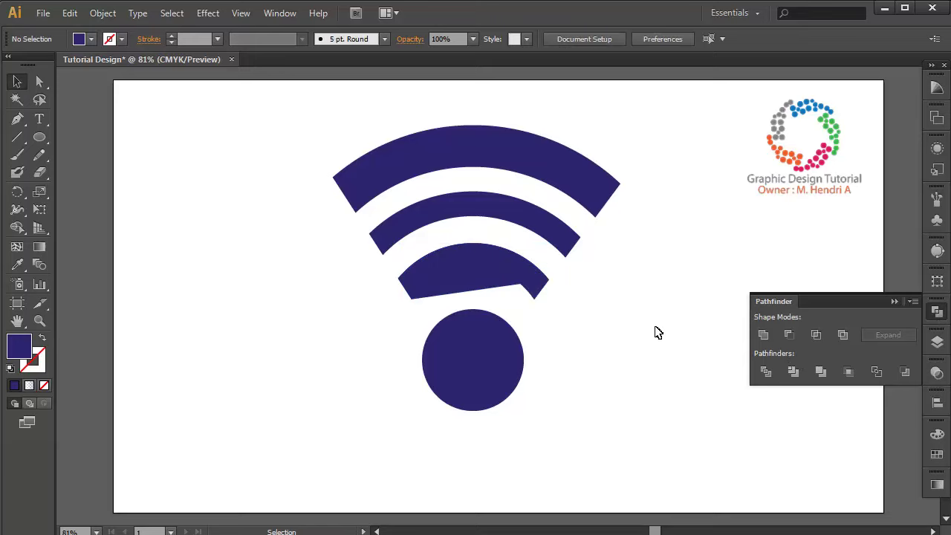
- Ungroup the divided arc pieces and delete the leftover sliver
click(498, 270)
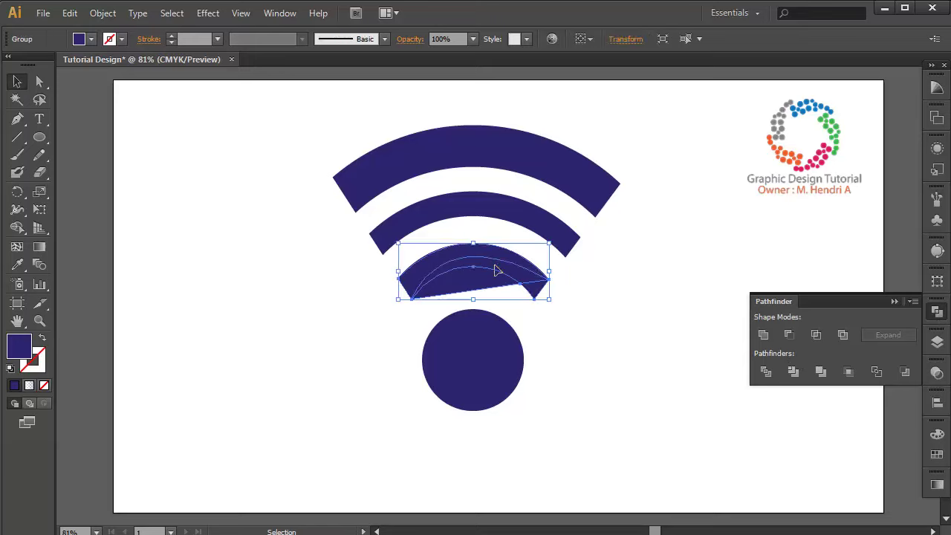
right_click(495, 270)
click(541, 352)
click(687, 308)
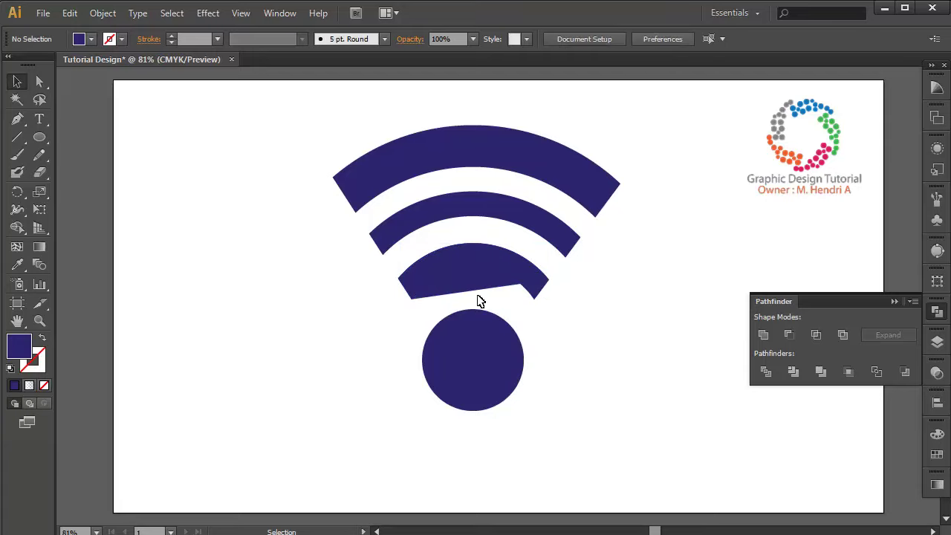
click(475, 285)
key(Delete)
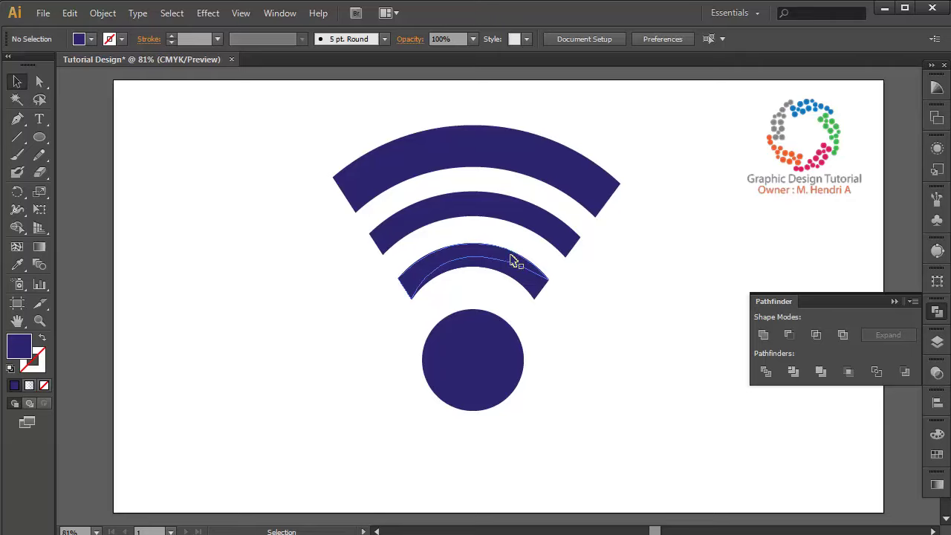
click(516, 279)
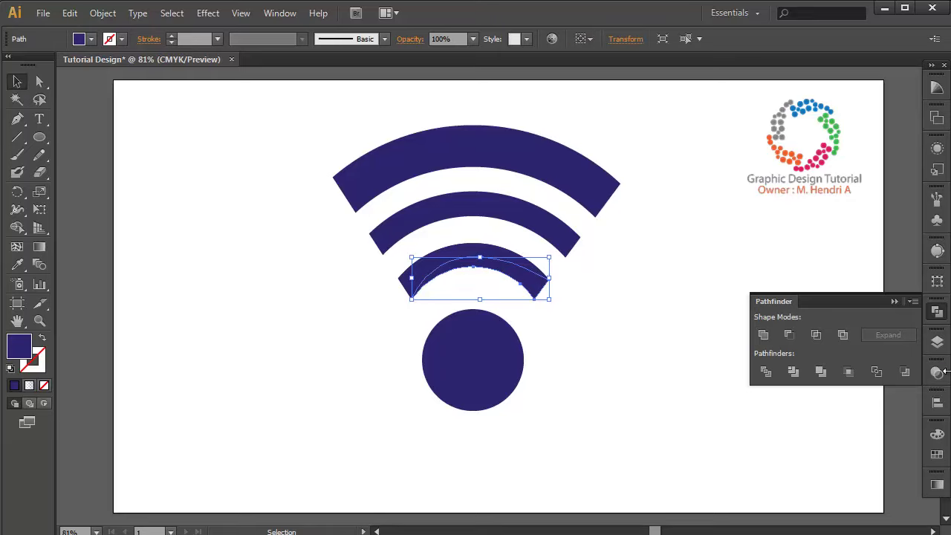
- Fill the innermost arc's lower band with the red swatch and check the result
click(937, 454)
click(689, 352)
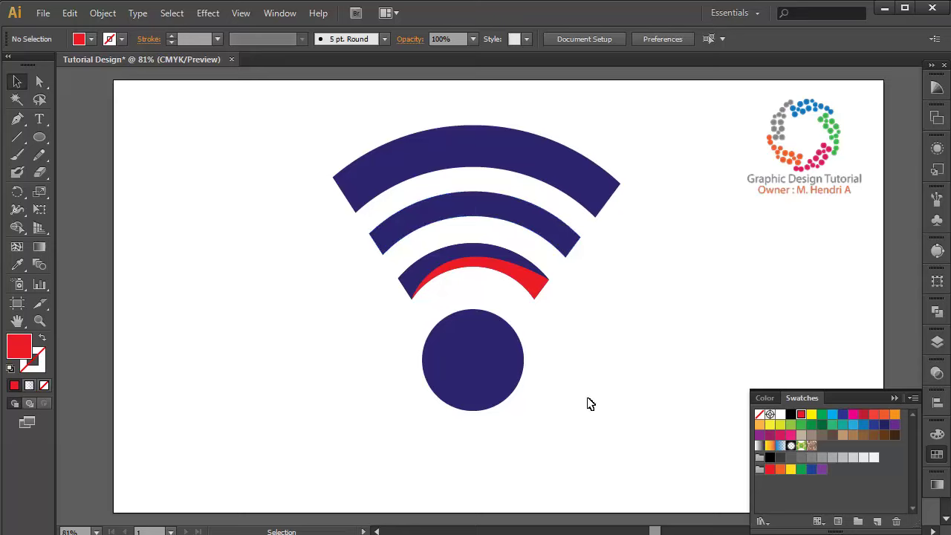
click(492, 259)
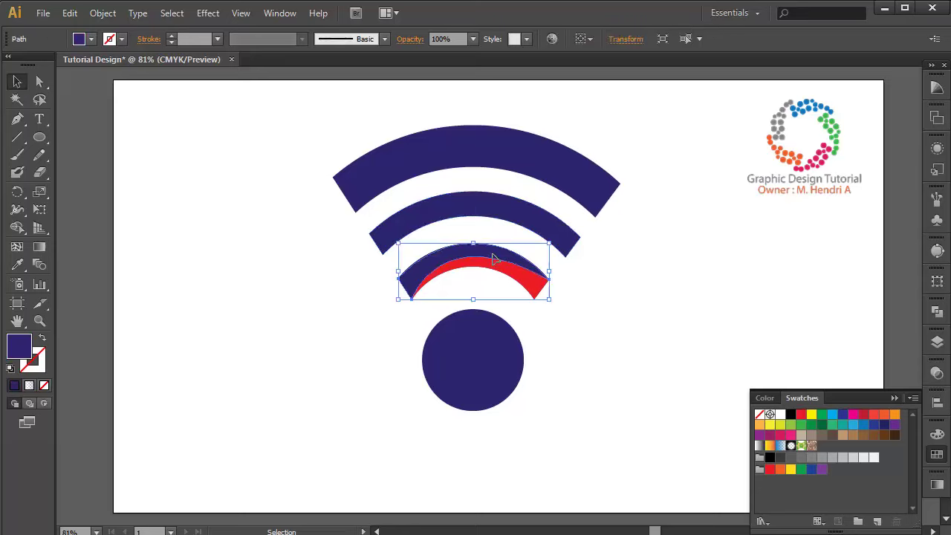
click(660, 371)
click(522, 265)
click(530, 292)
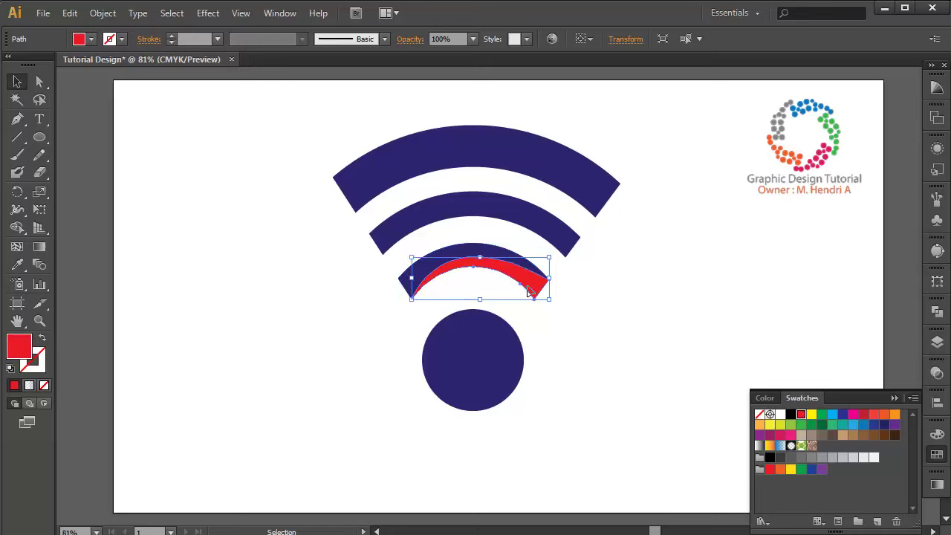
click(642, 344)
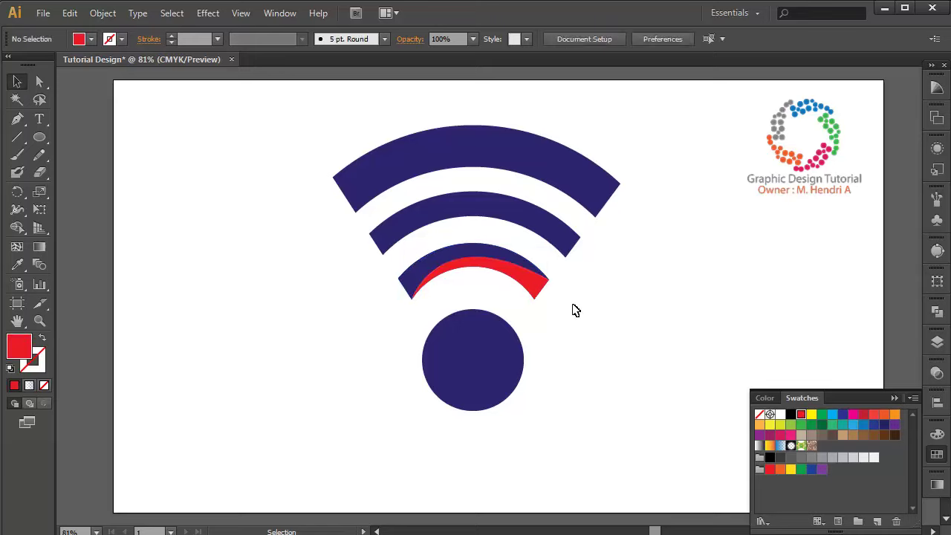
click(530, 289)
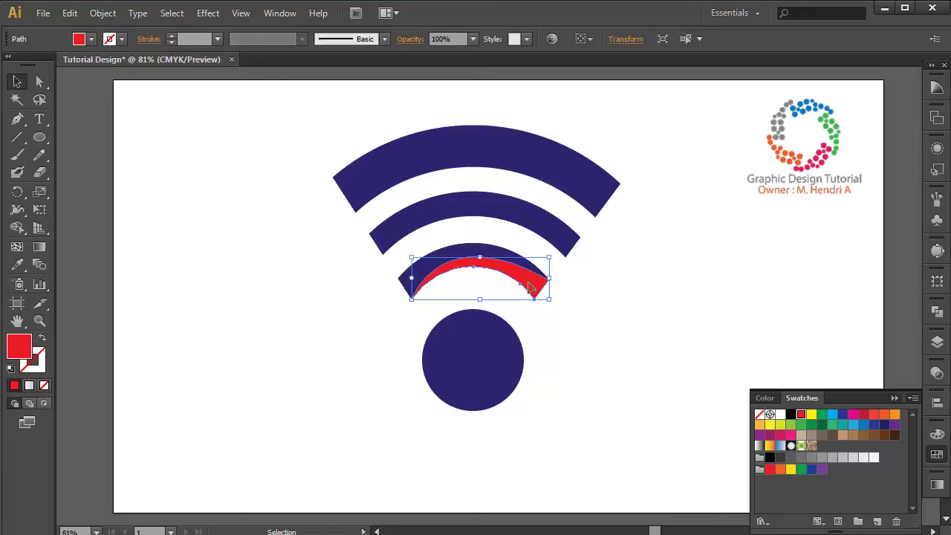
click(624, 310)
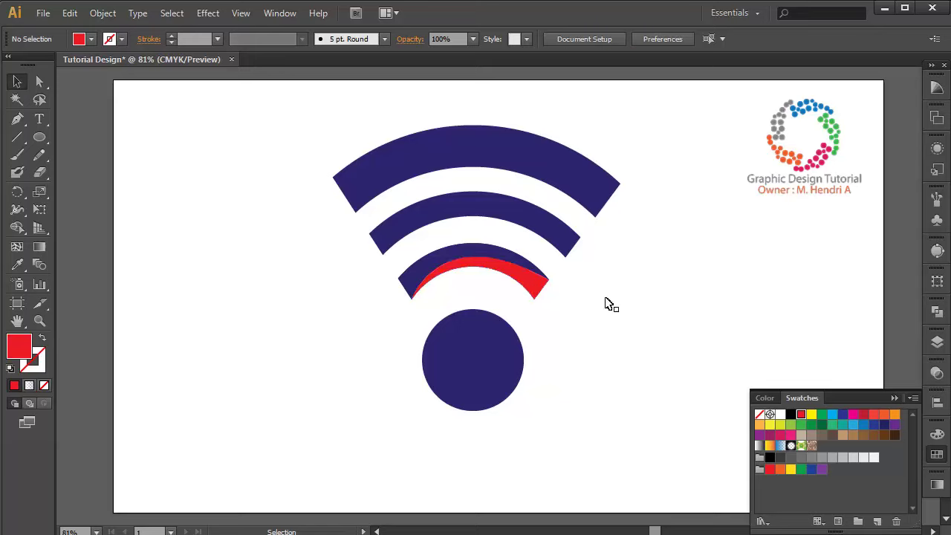
- Draw a Pen curve across the middle arc from its left corner to its right corner
click(17, 120)
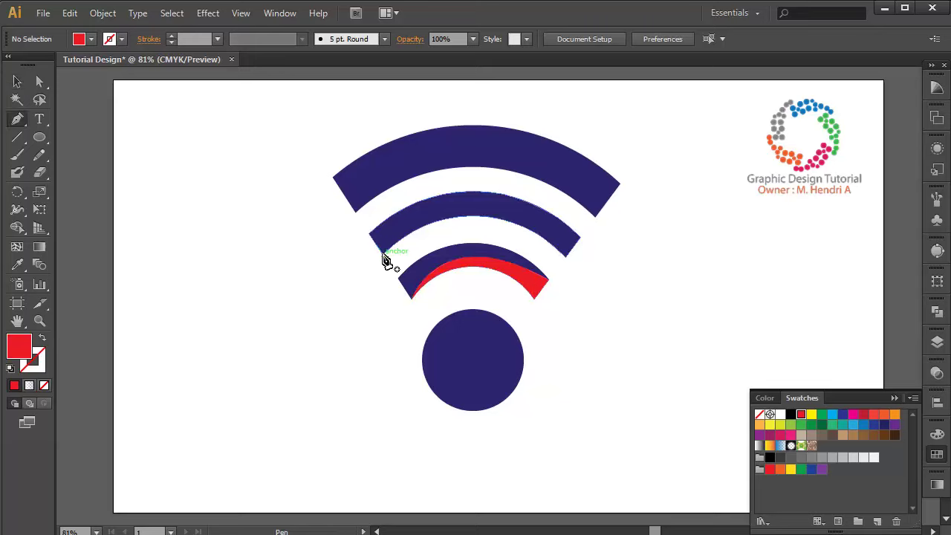
click(384, 255)
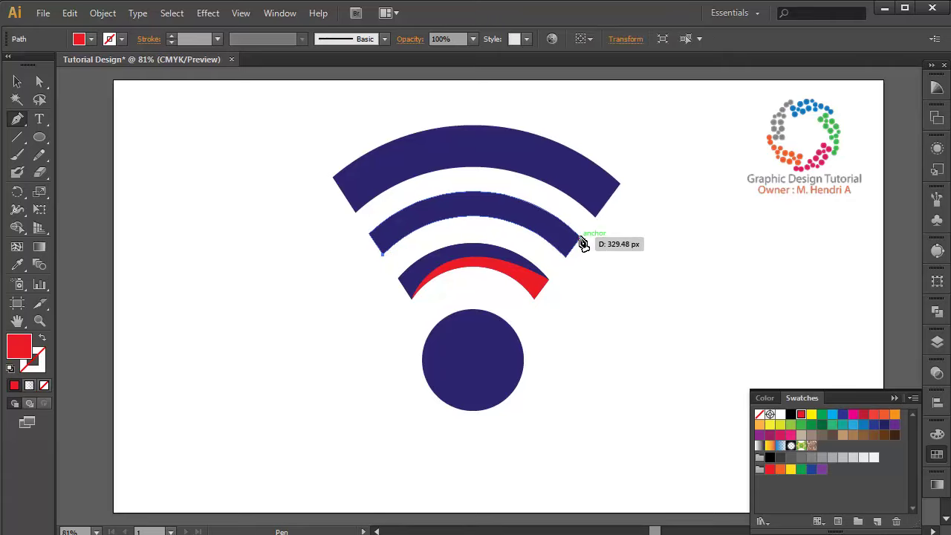
mouse_move(581, 239)
mouse_down()
mouse_move(735, 316)
mouse_move(725, 321)
mouse_up()
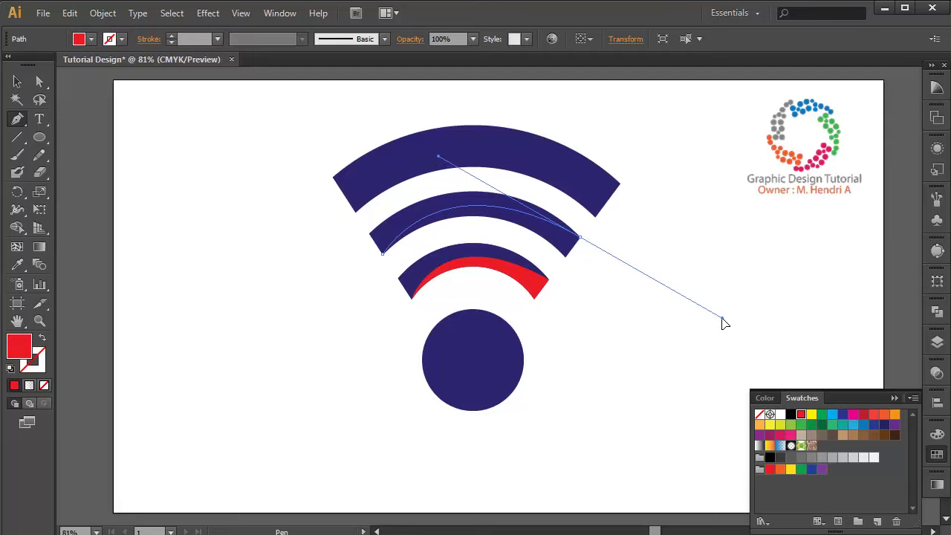
drag(724, 322, 723, 318)
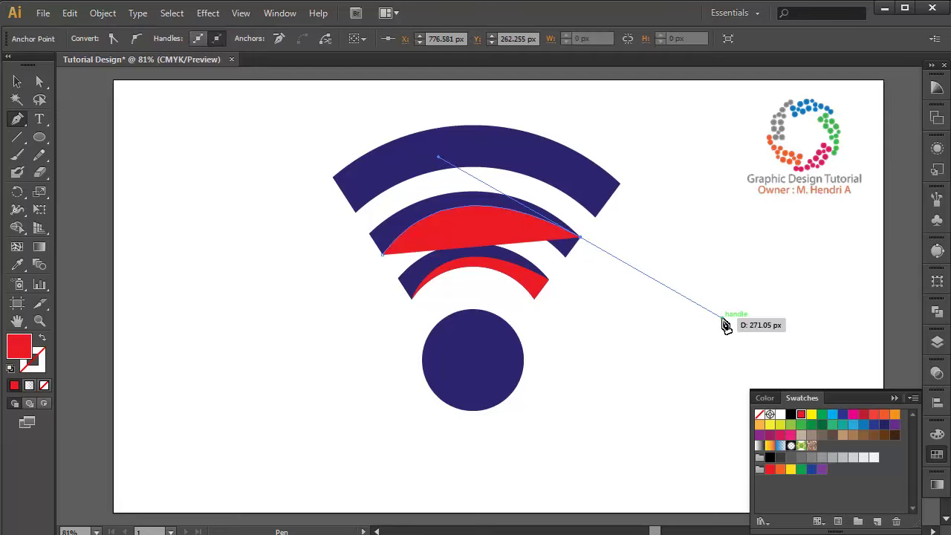
click(16, 83)
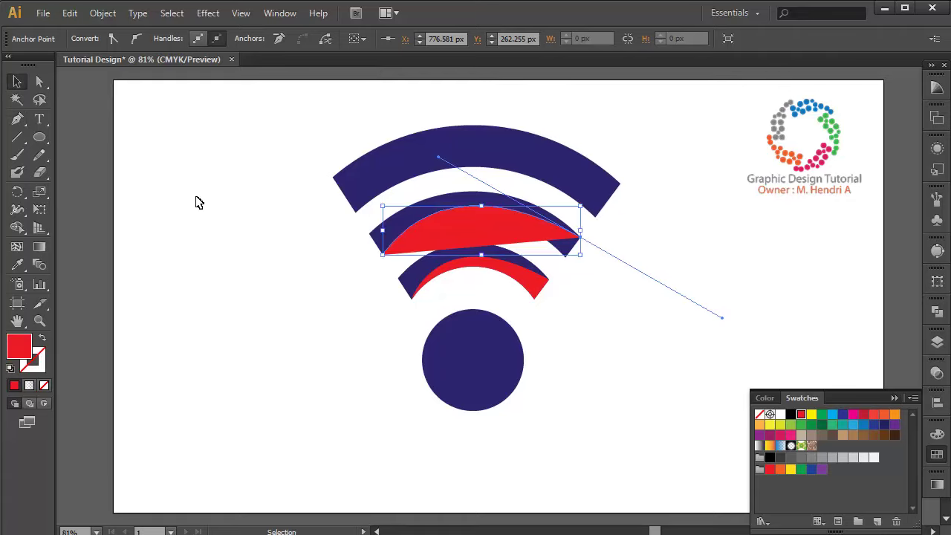
click(198, 202)
- Paste a copy of the middle navy arc in place and select it with the red shape
click(572, 253)
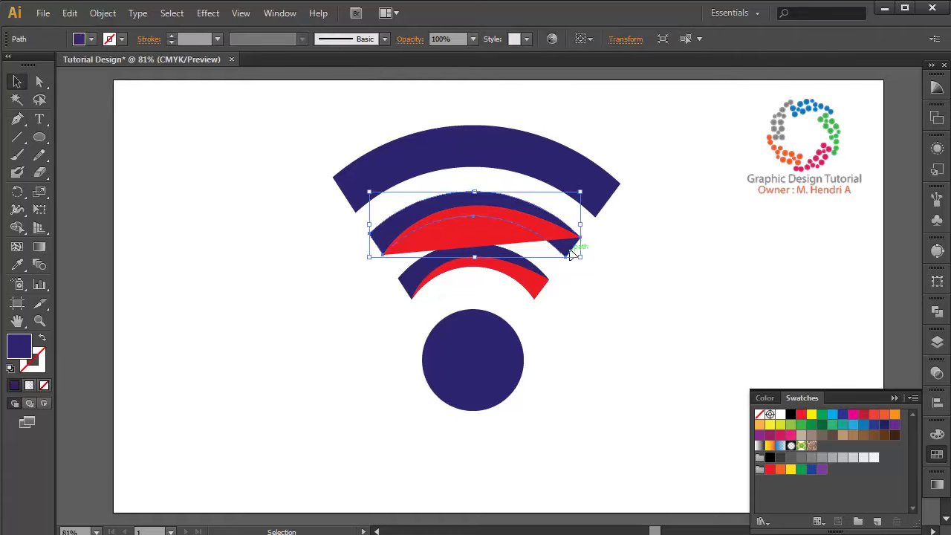
click(69, 13)
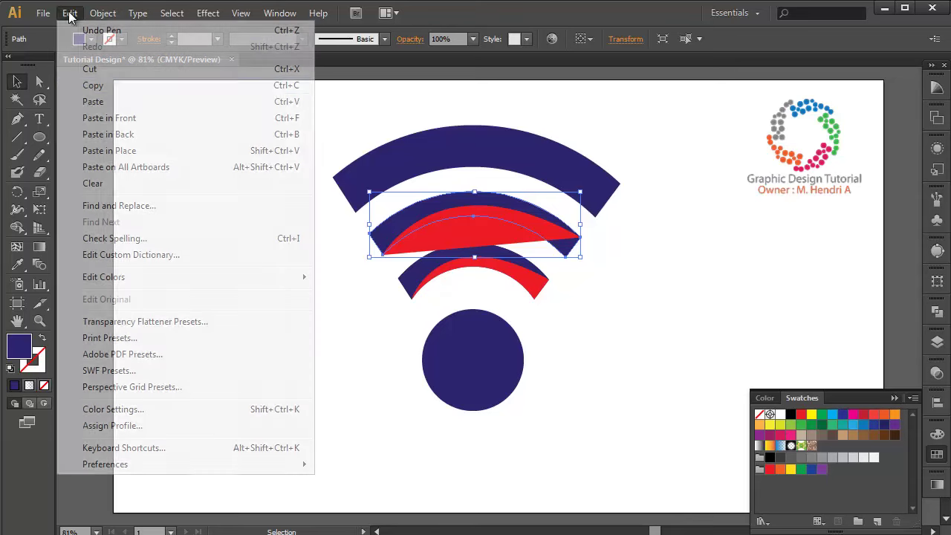
click(112, 86)
click(68, 15)
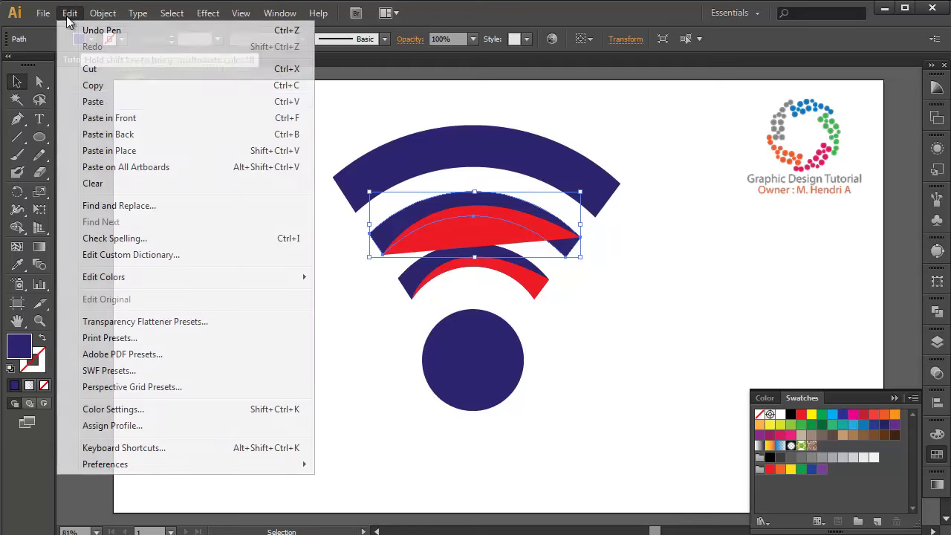
click(109, 150)
click(263, 268)
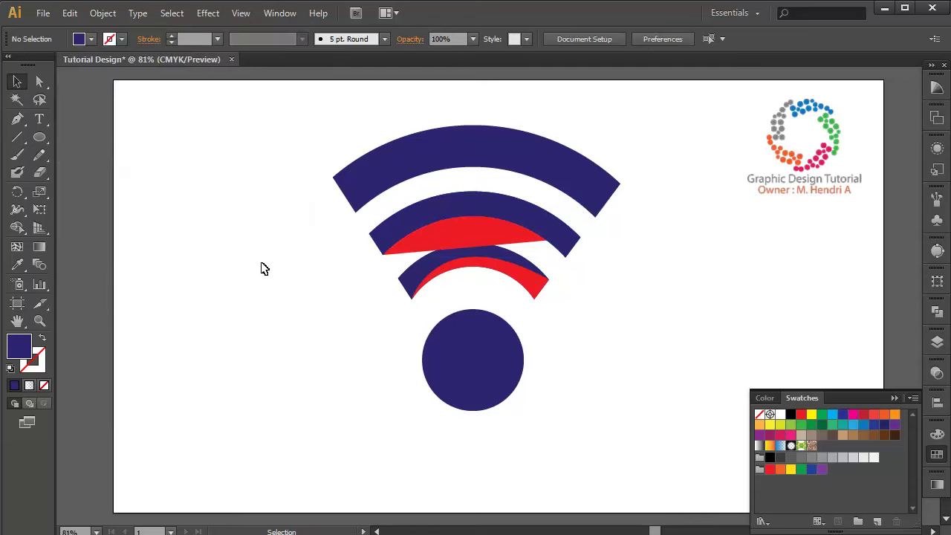
click(520, 242)
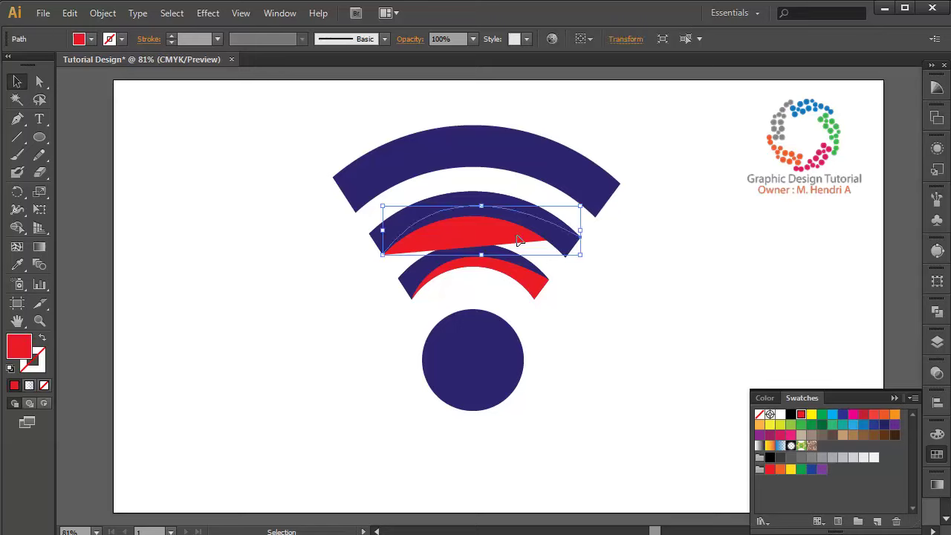
shift+click(503, 200)
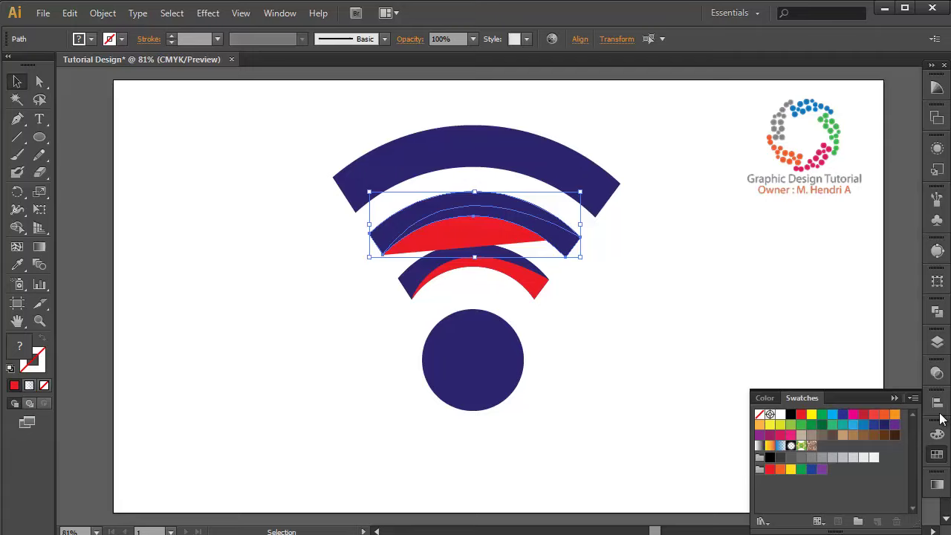
click(938, 344)
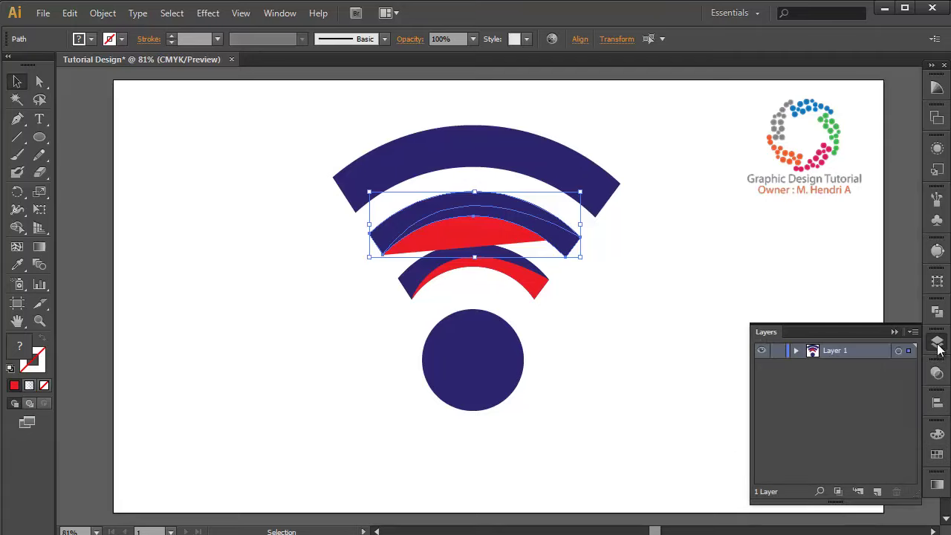
- Divide and ungroup the red shape and arc copy, deleting the excess red piece
click(938, 312)
click(767, 372)
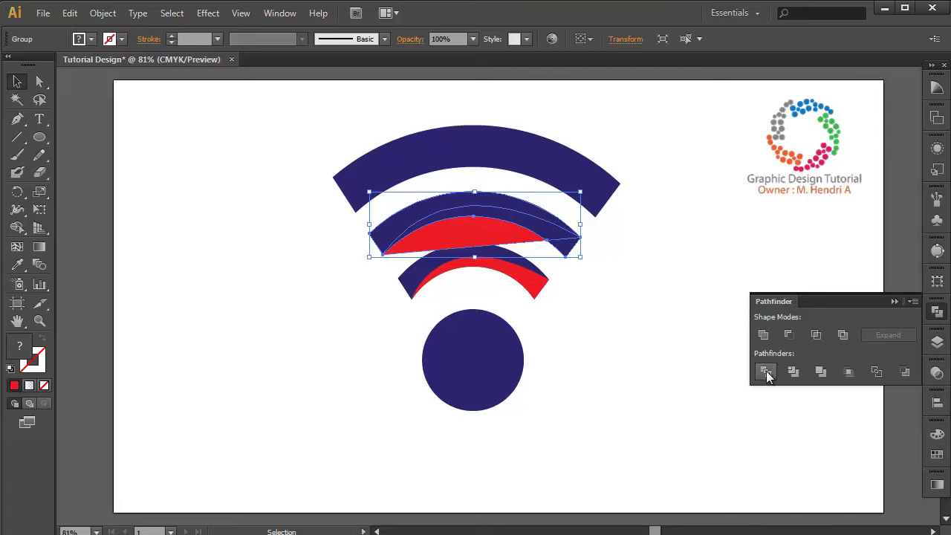
click(654, 322)
right_click(543, 236)
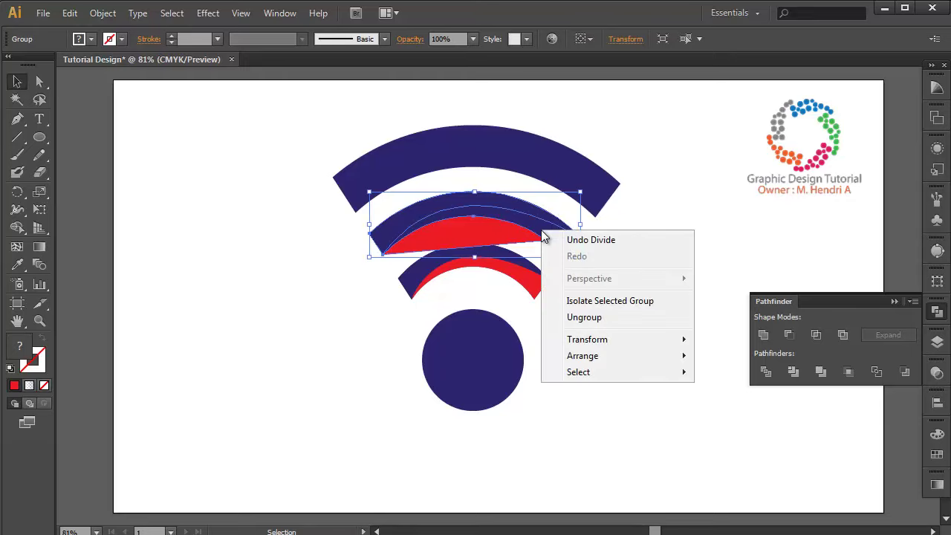
click(600, 323)
click(707, 245)
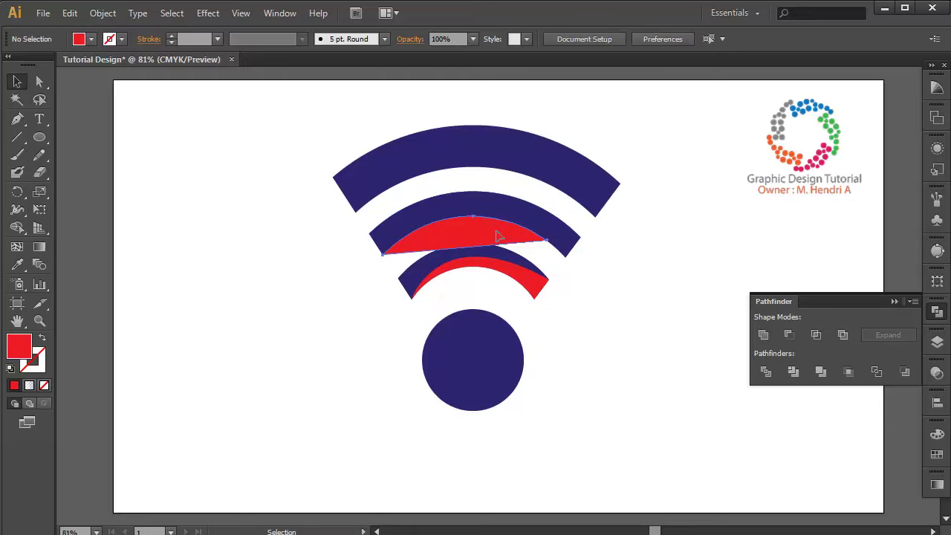
click(498, 236)
key(Delete)
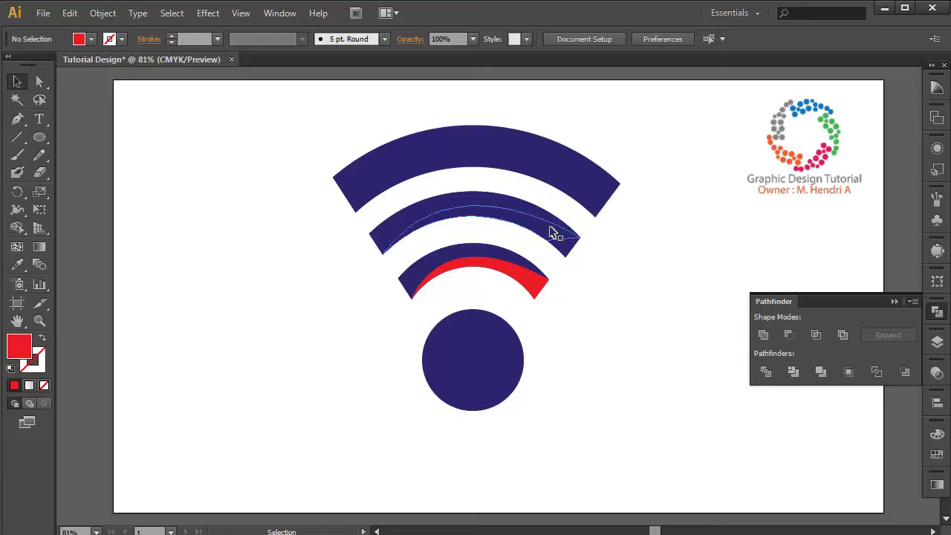
- Unite the middle arc's navy pieces and eyedrop the red fill onto its inner band
click(550, 233)
shift+click(571, 249)
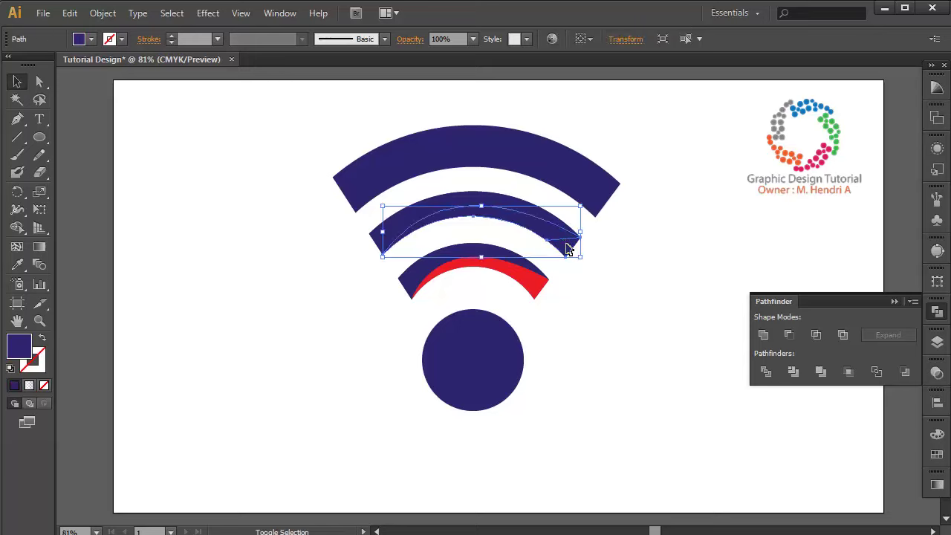
click(764, 335)
click(23, 269)
click(541, 277)
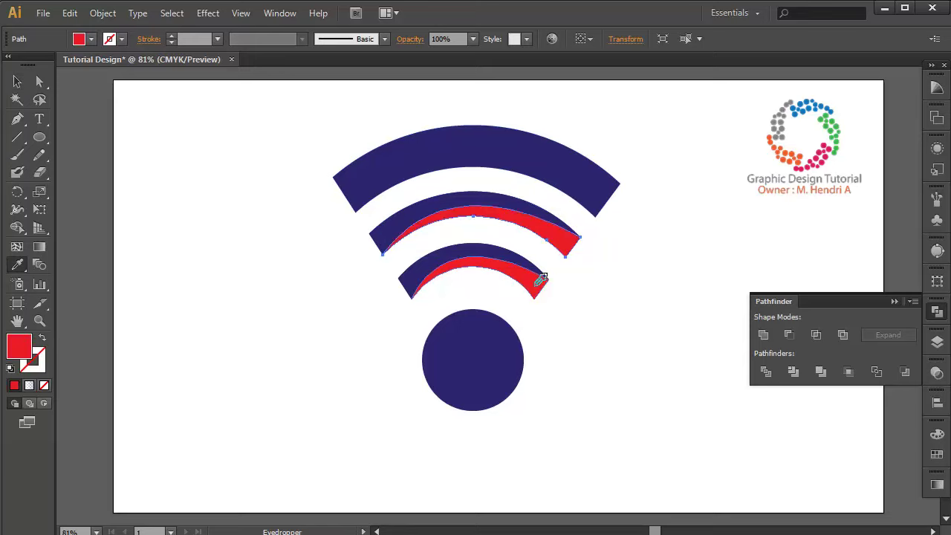
click(17, 81)
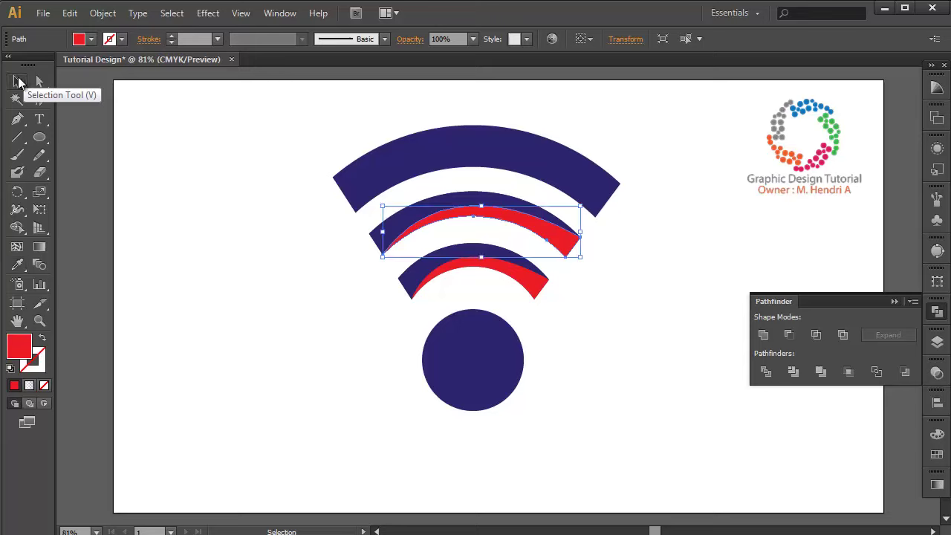
click(152, 130)
- Draw a curved path with the Pen tool along the top arc's inner edge
click(17, 118)
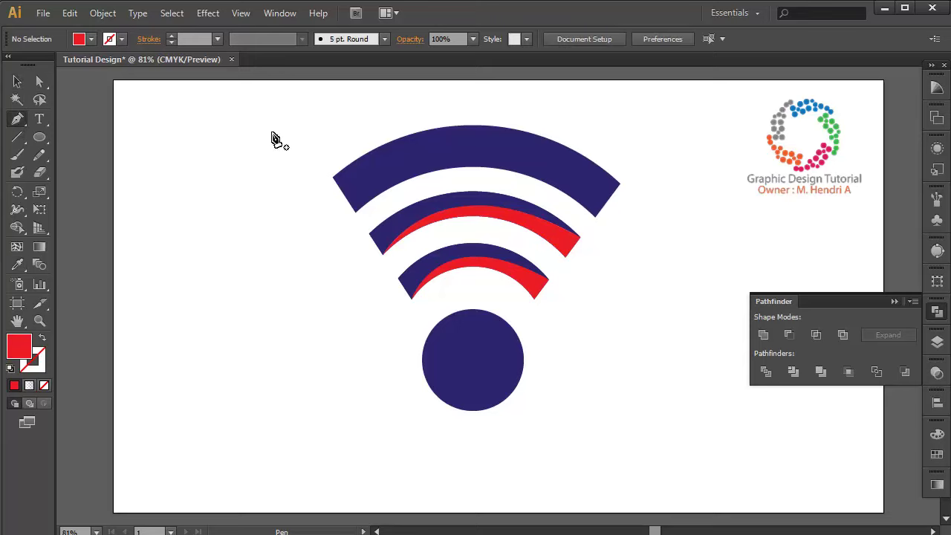
click(355, 211)
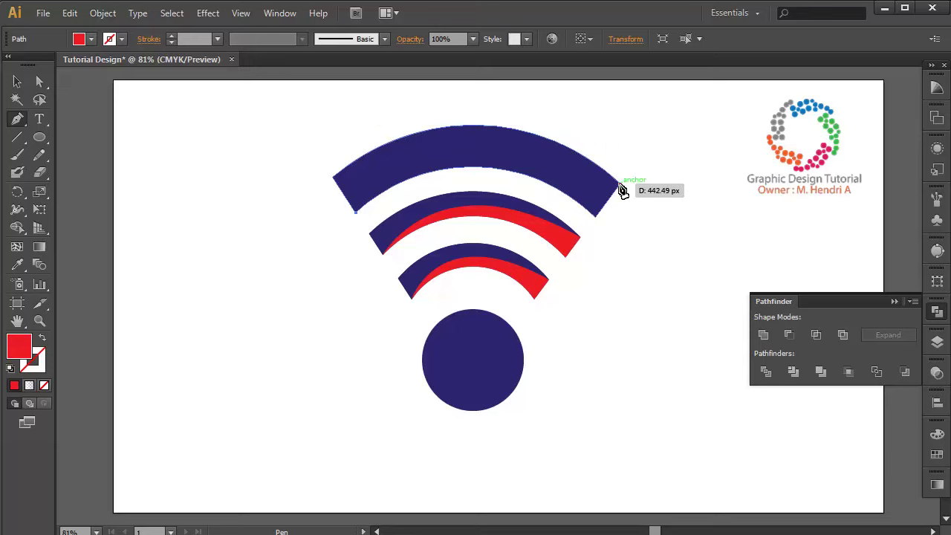
drag(619, 183, 751, 226)
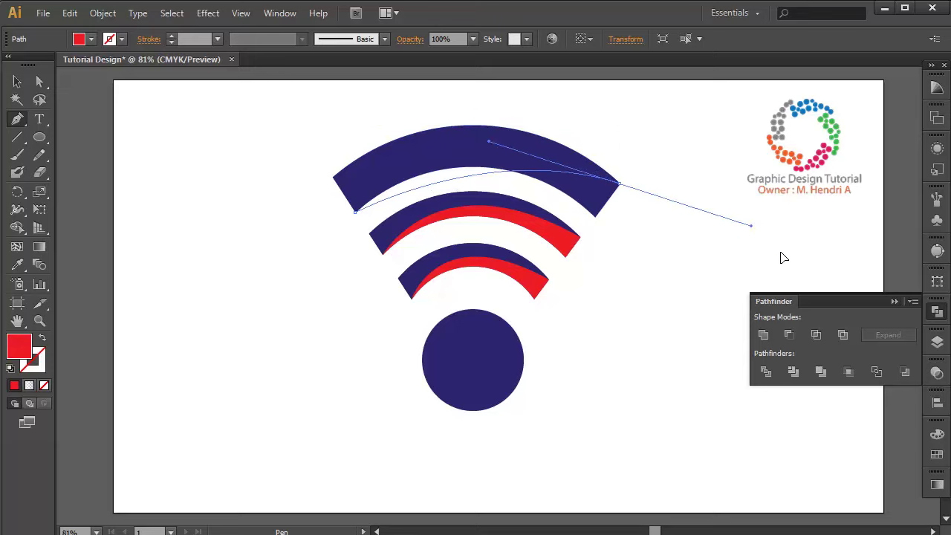
drag(781, 257, 813, 283)
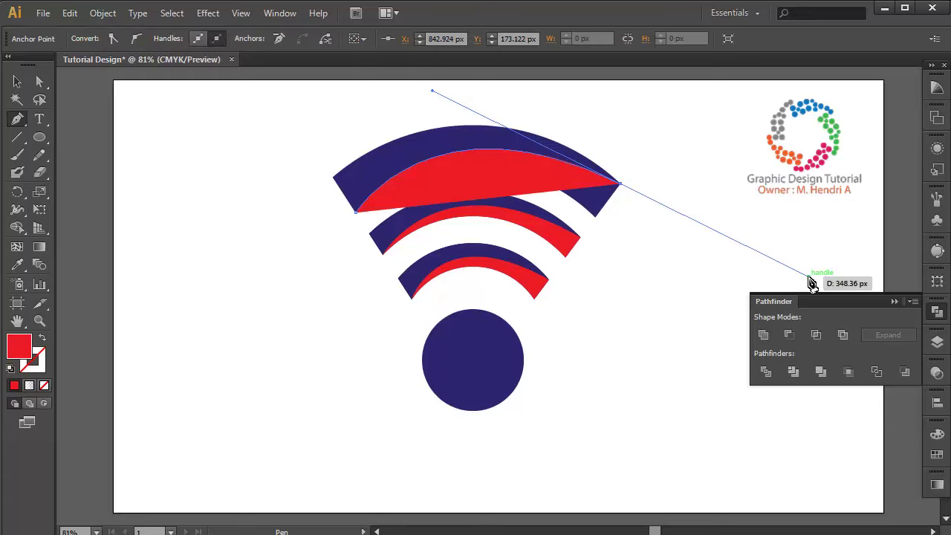
key(v)
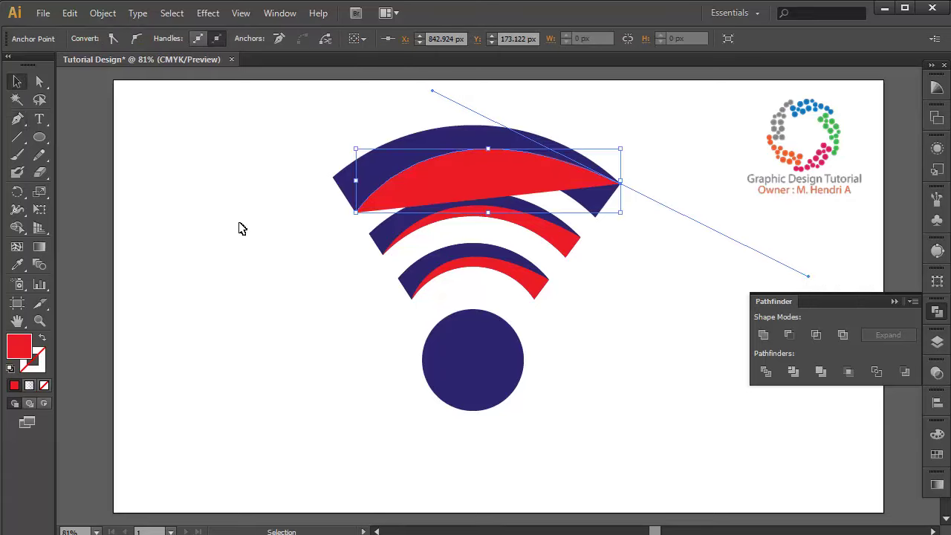
- Copy the top navy arc and paste the copy in place
click(243, 230)
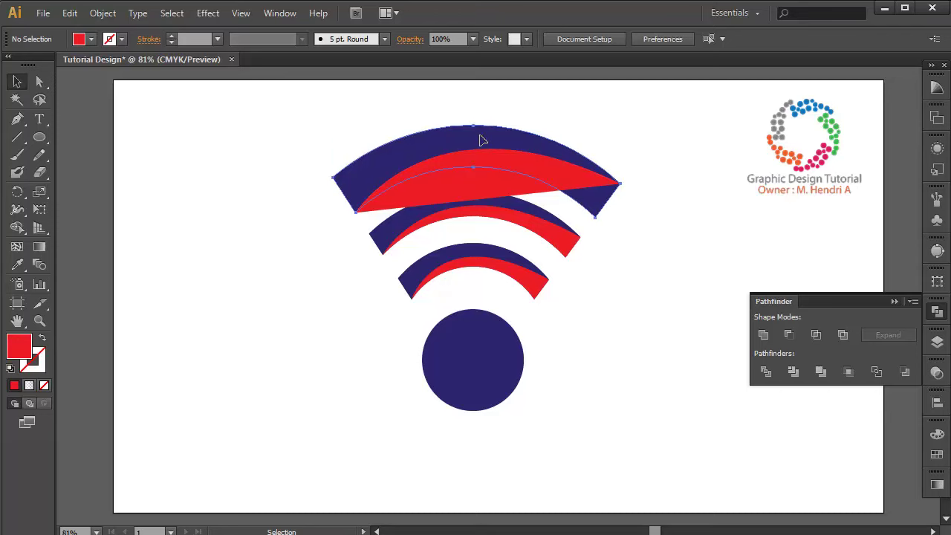
click(483, 140)
click(69, 13)
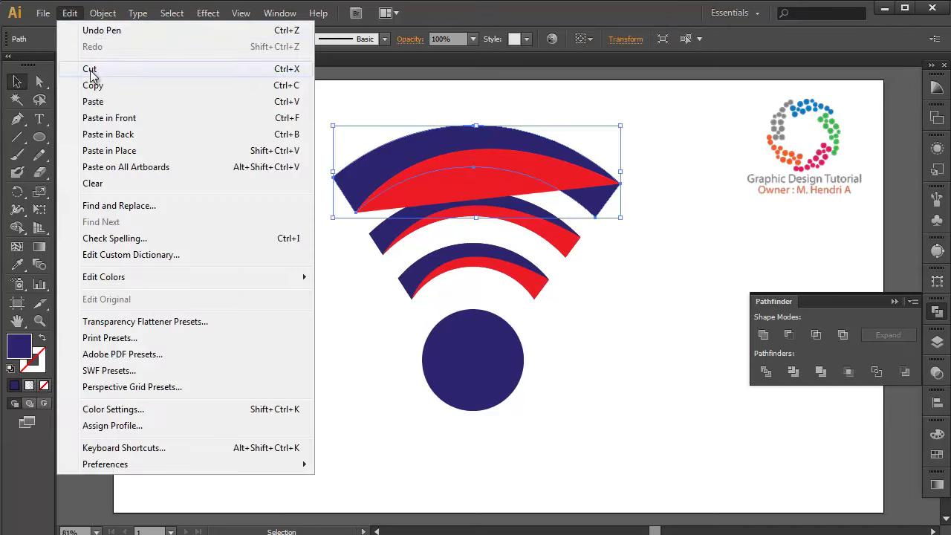
click(96, 86)
click(69, 12)
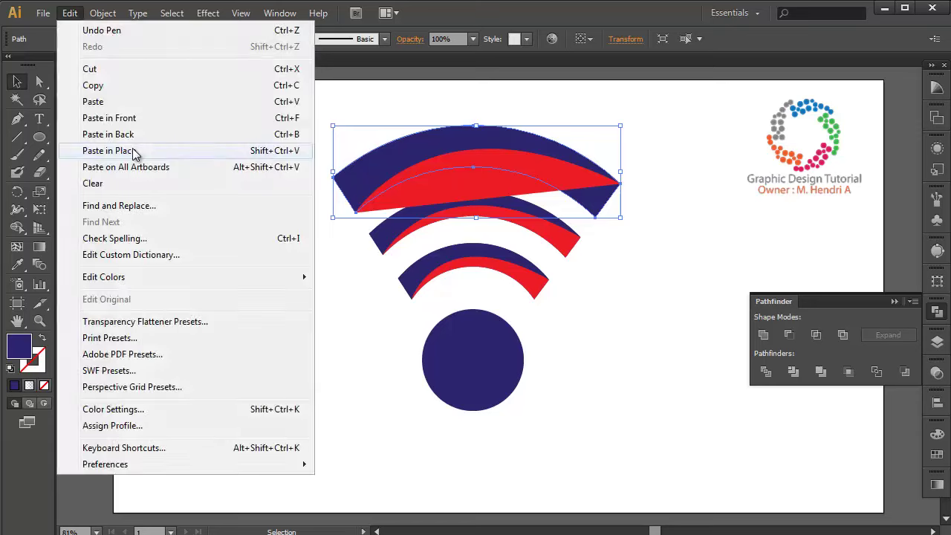
click(132, 149)
- Divide the red curve and the top arc copy into separate pieces
click(349, 286)
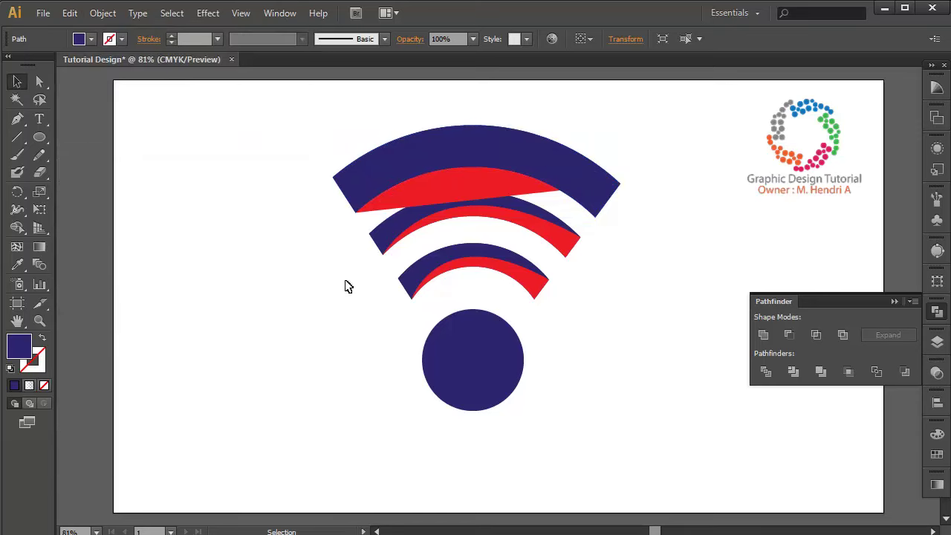
click(520, 190)
shift+click(506, 144)
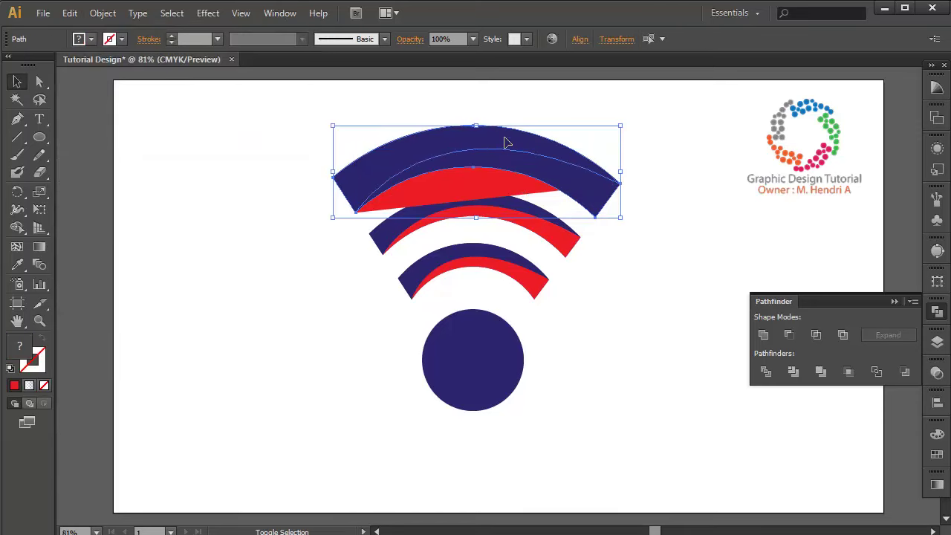
click(766, 371)
click(664, 247)
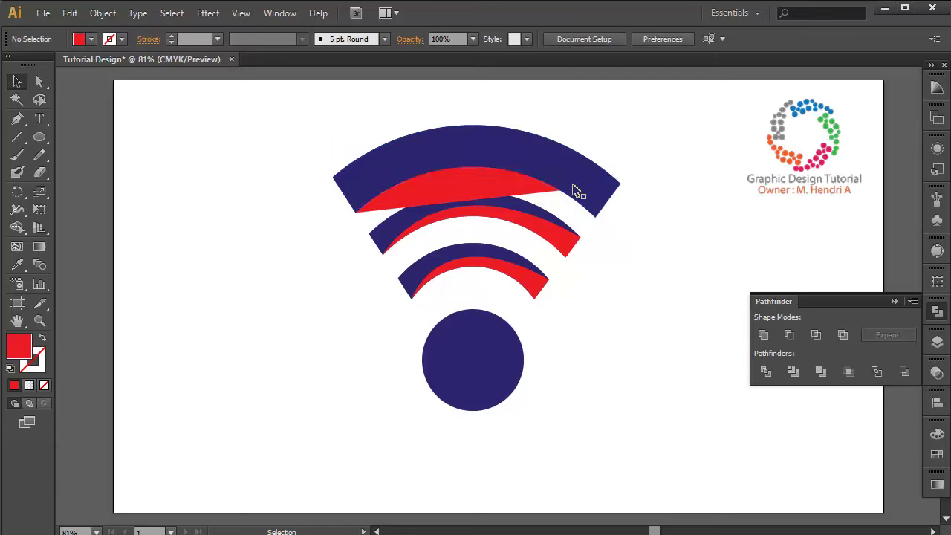
- Ungroup the divided top arc pieces and delete the leftover red piece
click(506, 167)
right_click(506, 168)
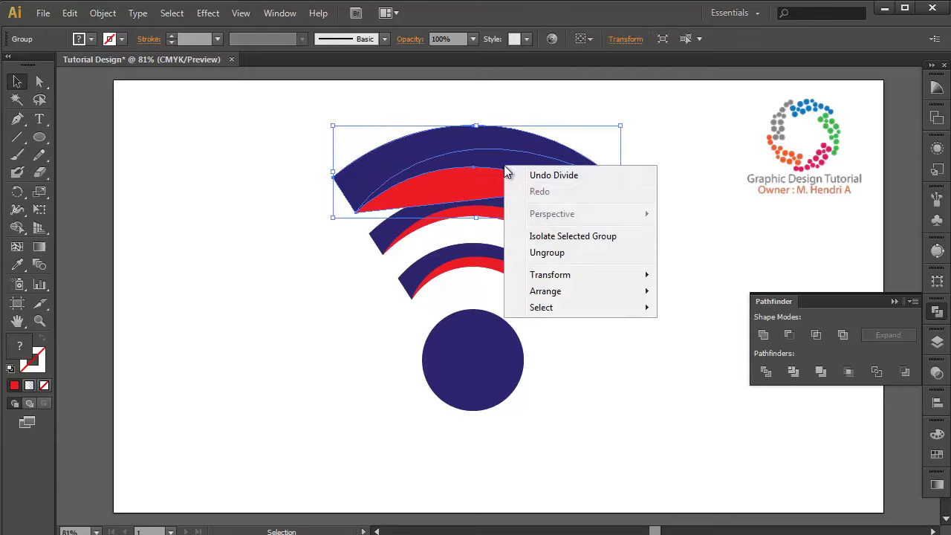
click(569, 256)
click(749, 198)
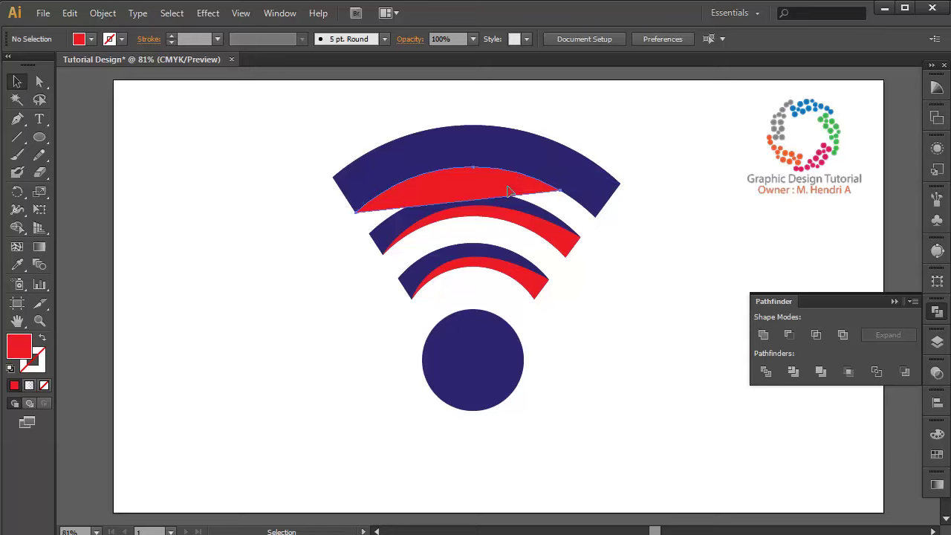
click(513, 186)
key(Delete)
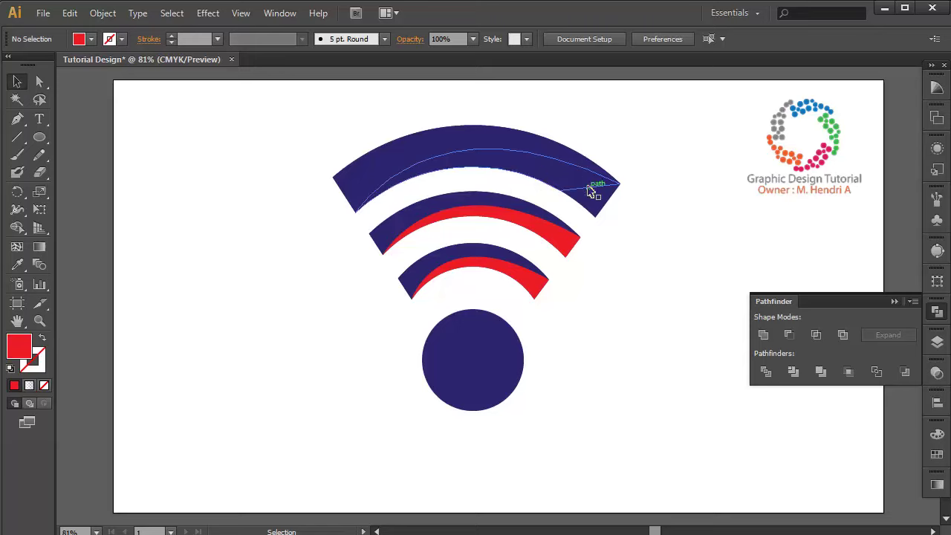
- Unite the remaining top arc pieces into one shape
click(594, 187)
shift+click(602, 210)
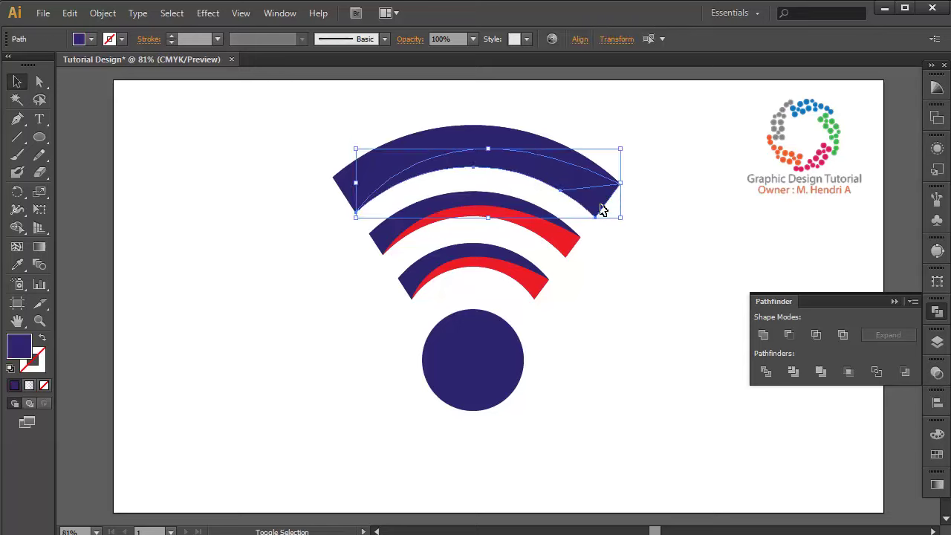
click(763, 335)
click(711, 301)
click(581, 199)
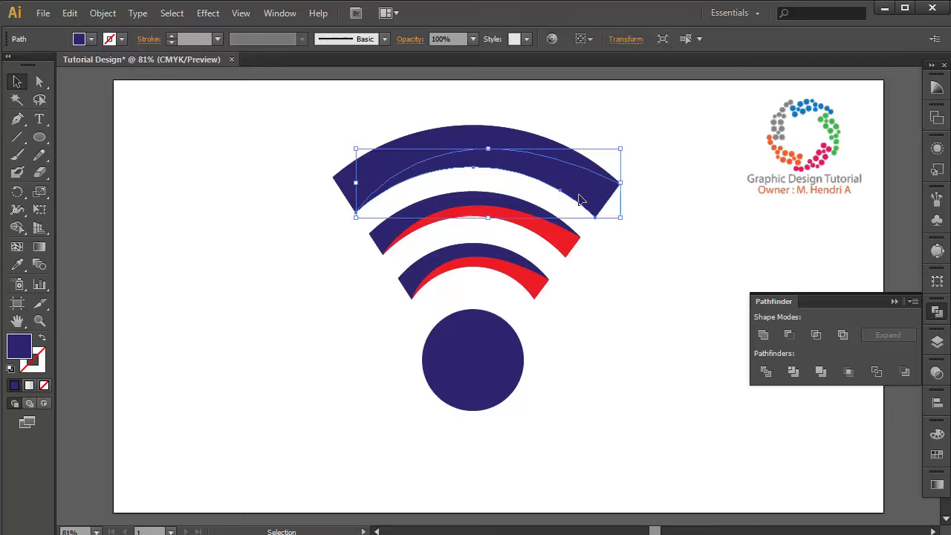
- Sample an existing red band's colour onto the top arc's inner band with the Eyedropper
click(17, 264)
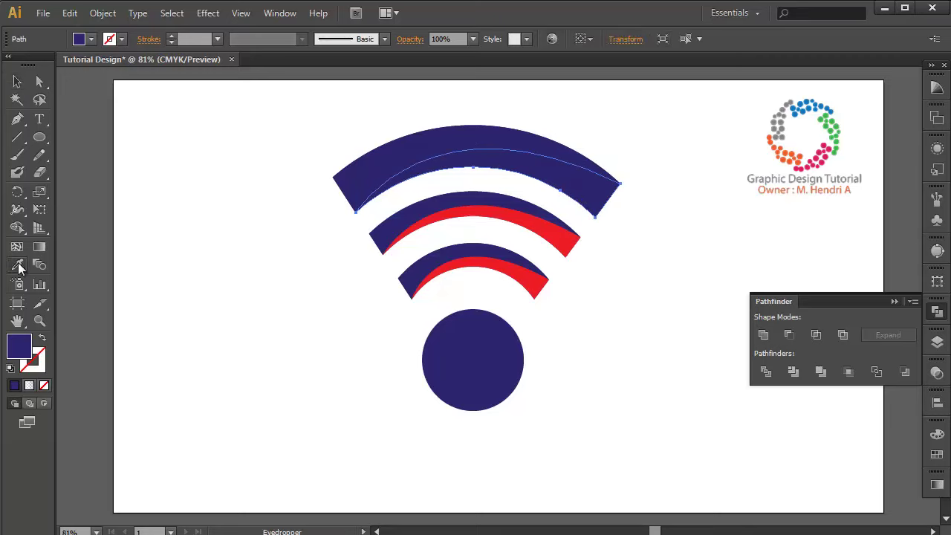
click(542, 219)
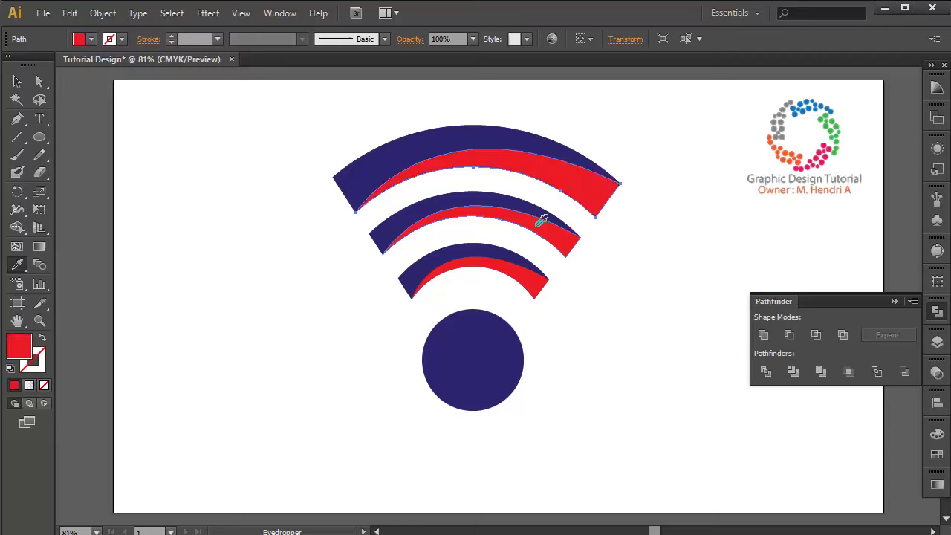
click(17, 81)
- Float a panel out of the right dock, then return the Swatches panel to the dock
click(275, 211)
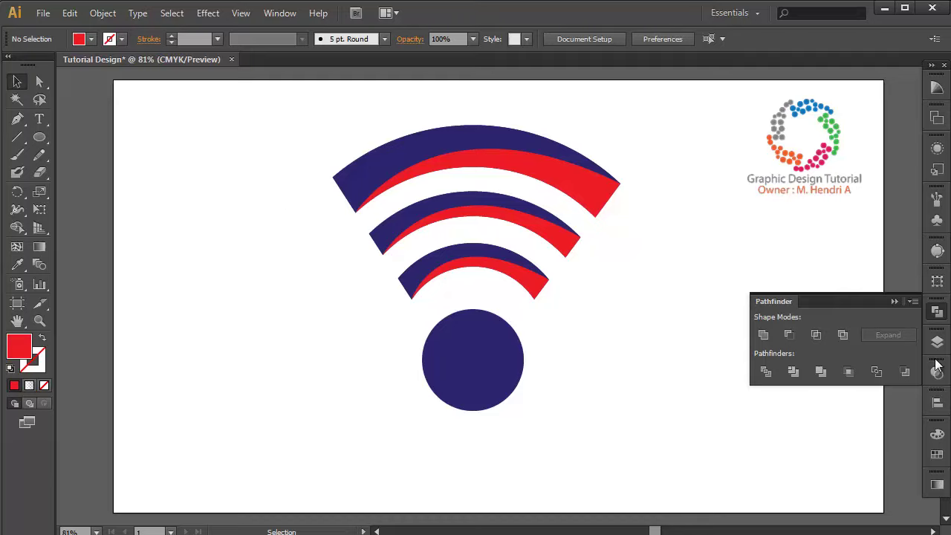
click(938, 486)
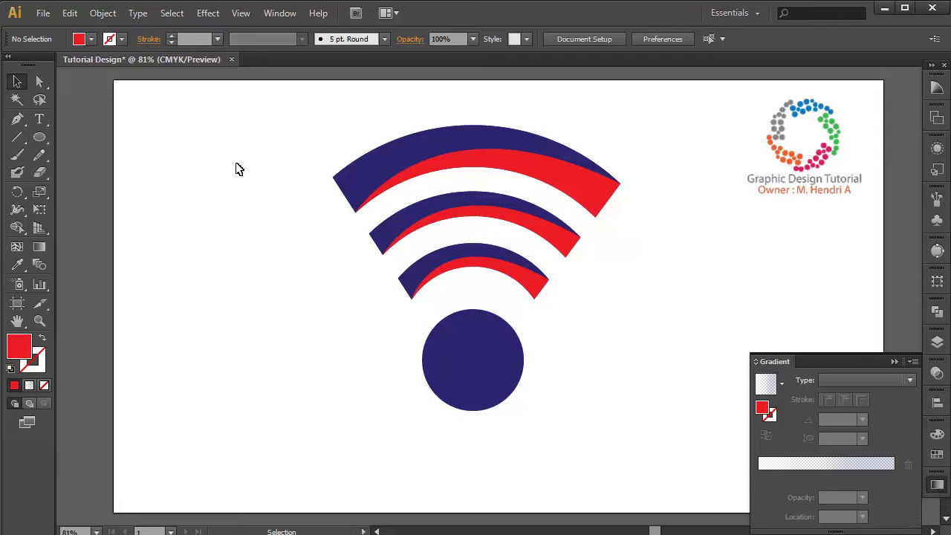
drag(938, 454, 905, 221)
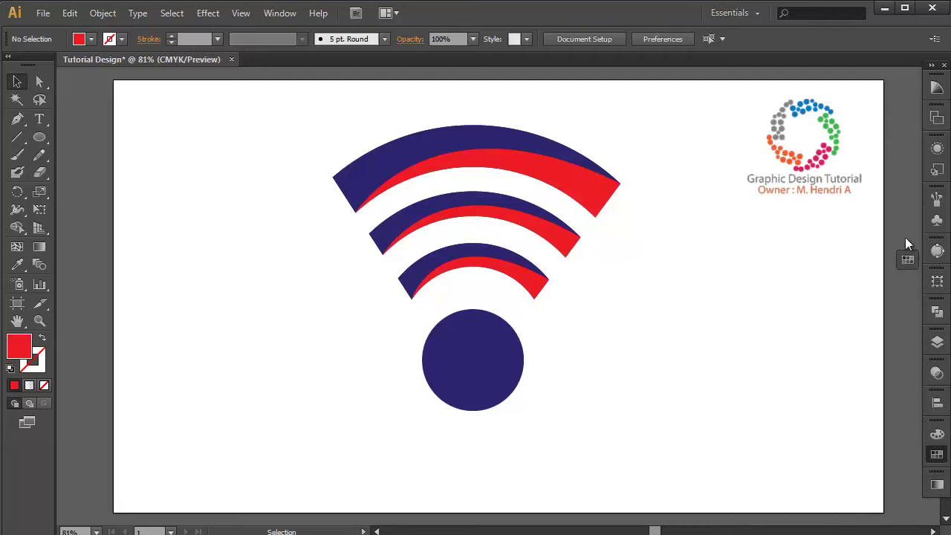
click(904, 218)
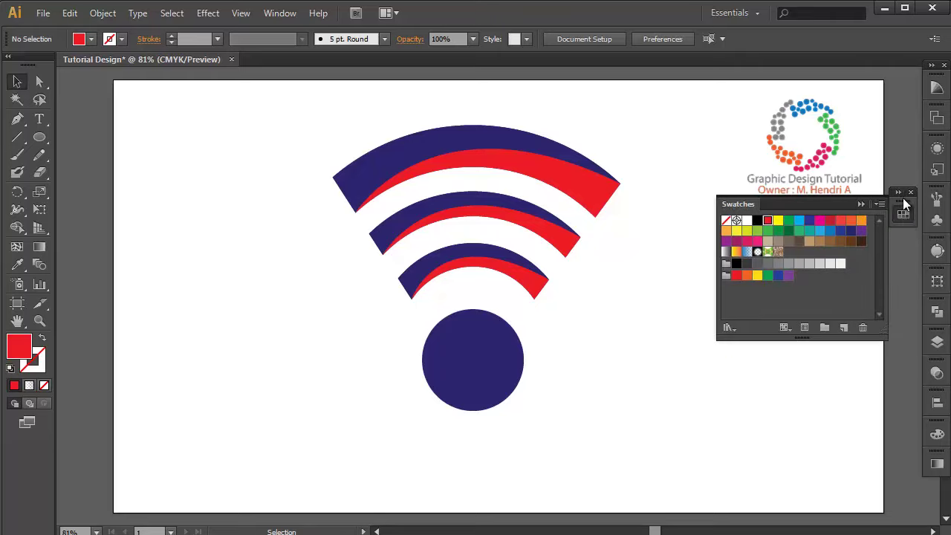
drag(905, 204, 936, 391)
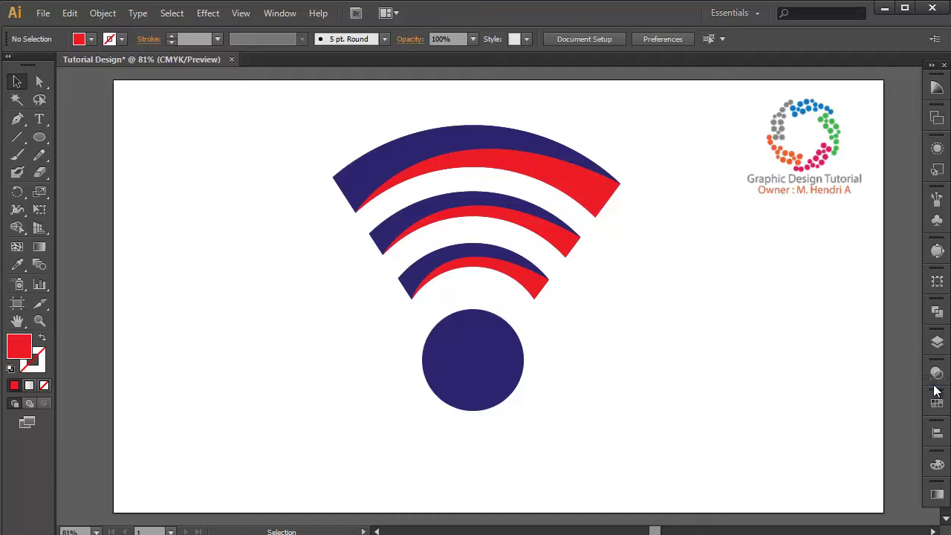
- Float the Color panel beside the artwork and expand it
click(937, 497)
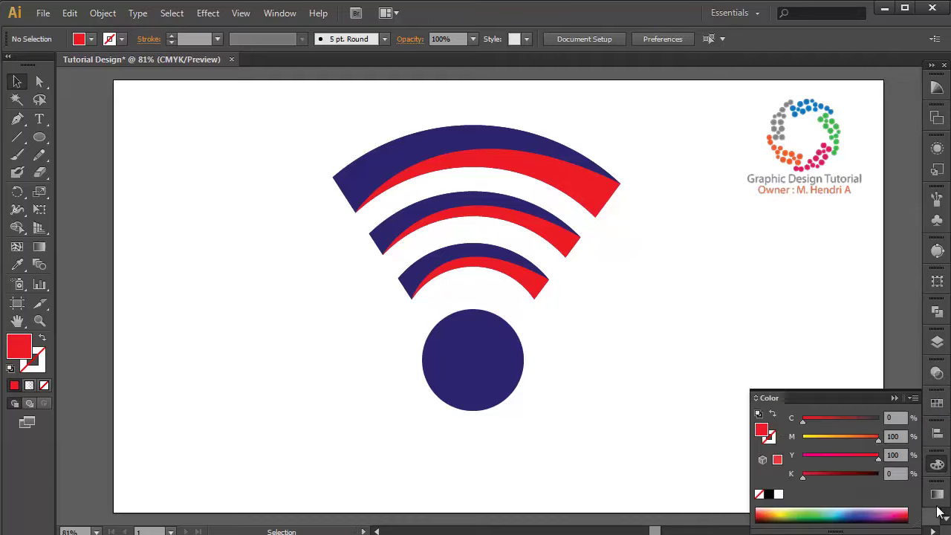
click(938, 492)
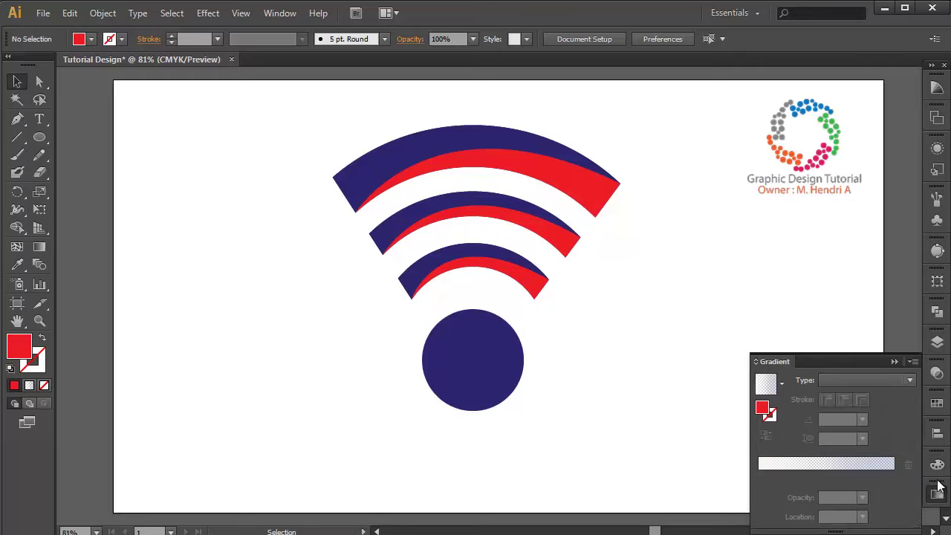
drag(938, 464, 905, 103)
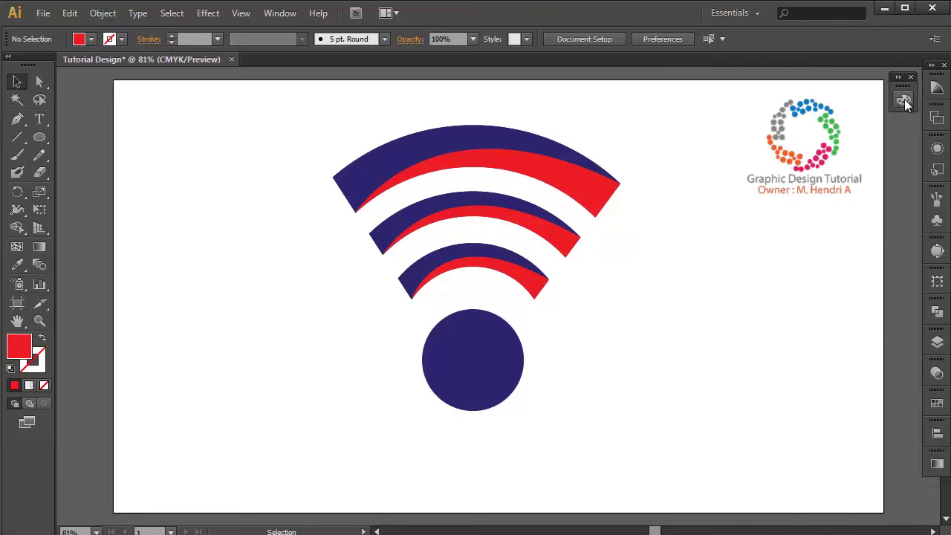
click(905, 104)
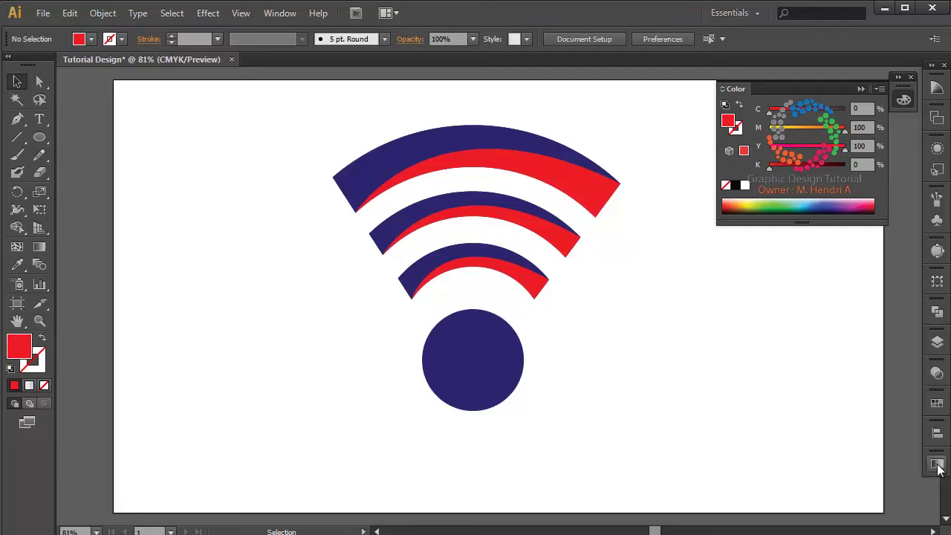
- Float and expand the Gradient panel, stacking it under the Color panel
drag(938, 465, 871, 254)
click(868, 250)
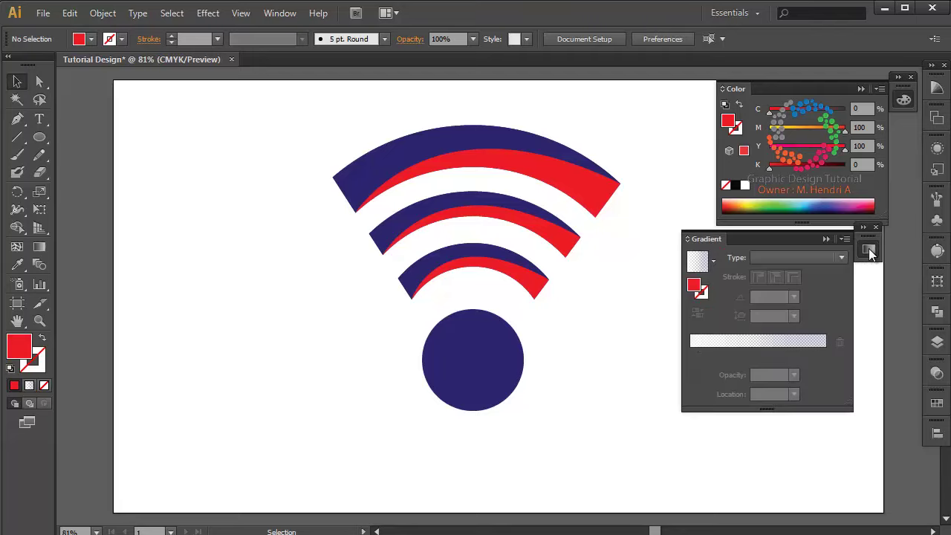
drag(816, 238, 859, 228)
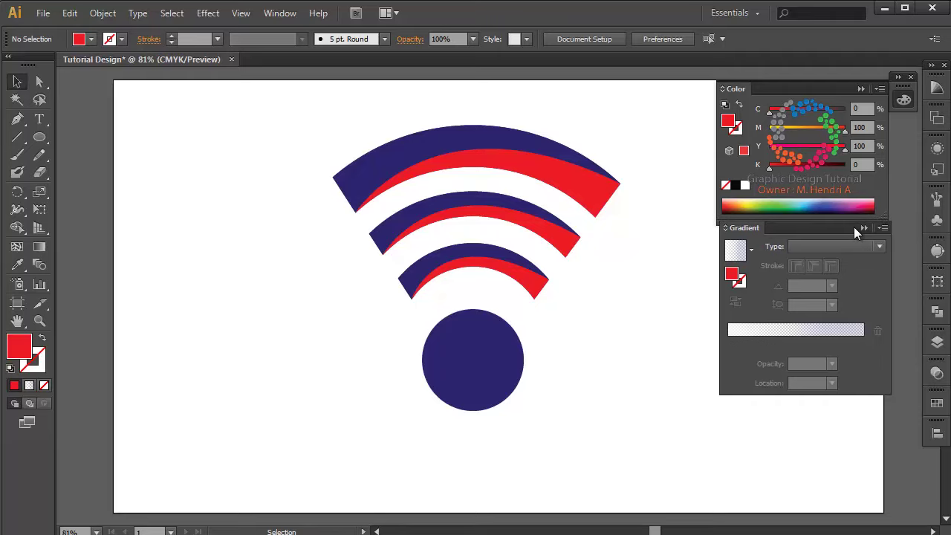
drag(859, 228, 853, 227)
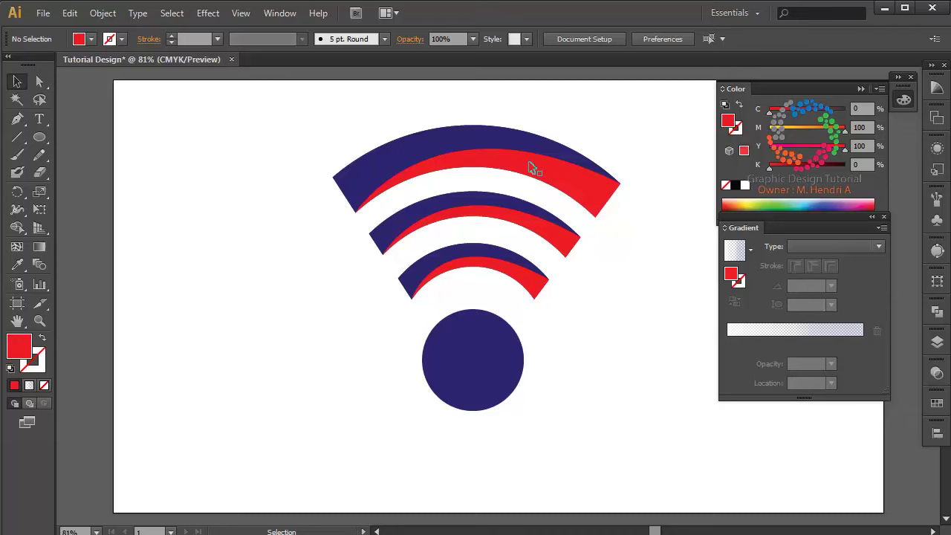
- Apply a gradient fill to the innermost arc's red band and reduce it to two stops
click(502, 275)
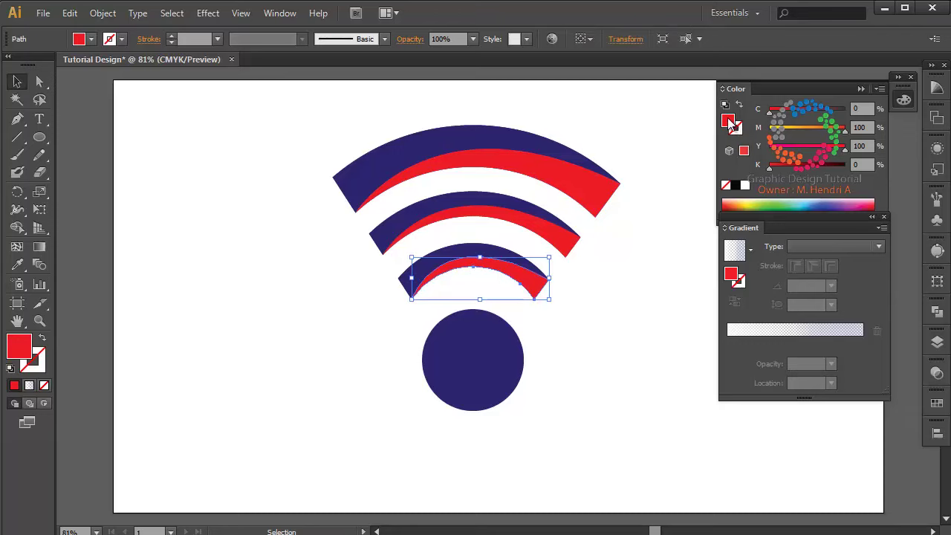
click(851, 336)
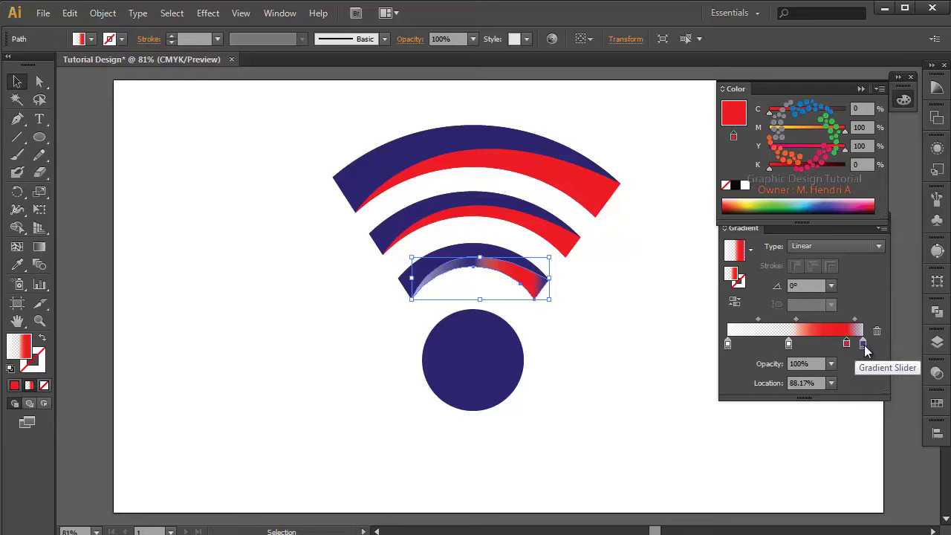
drag(863, 344, 870, 376)
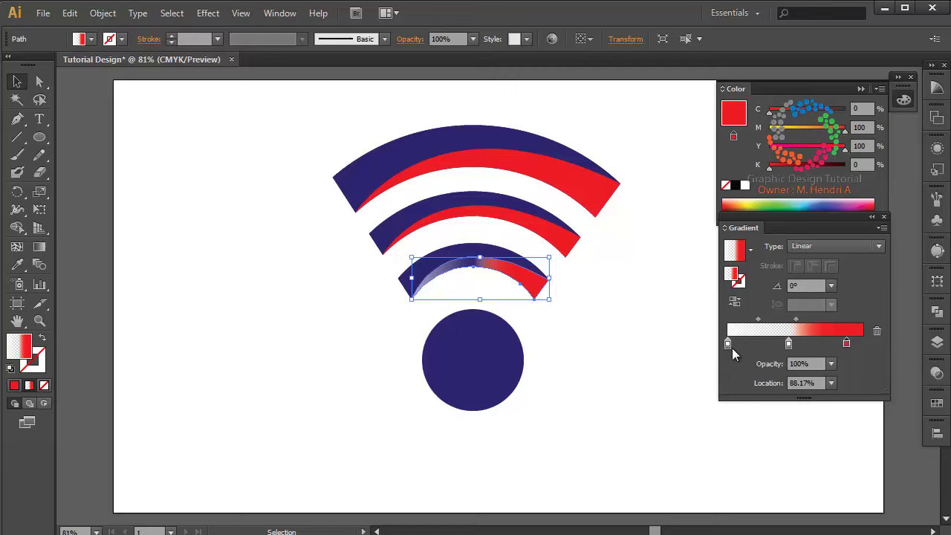
drag(728, 346, 730, 372)
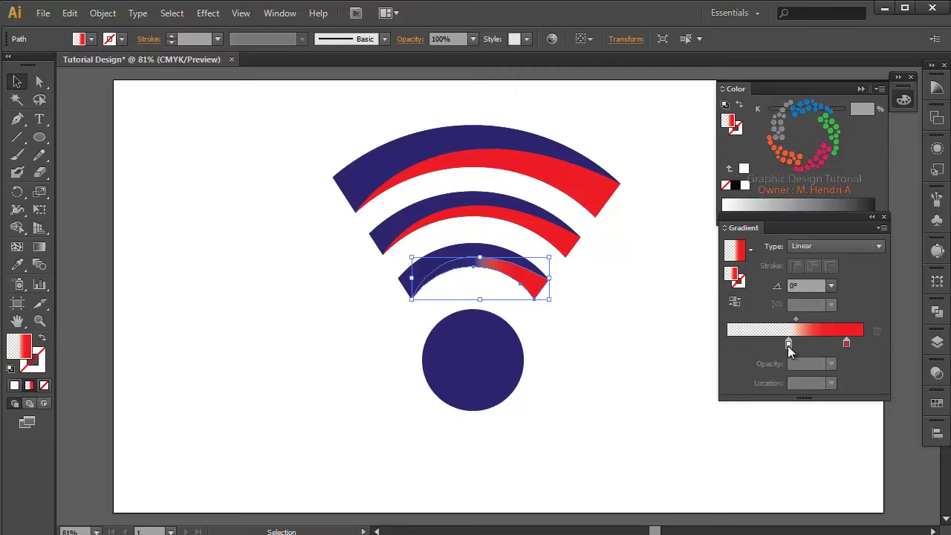
drag(788, 344, 727, 344)
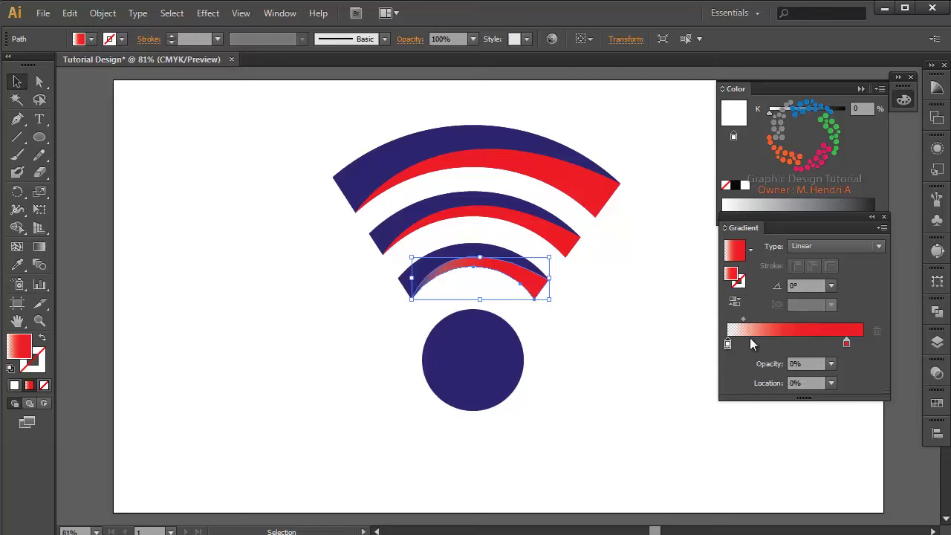
click(744, 343)
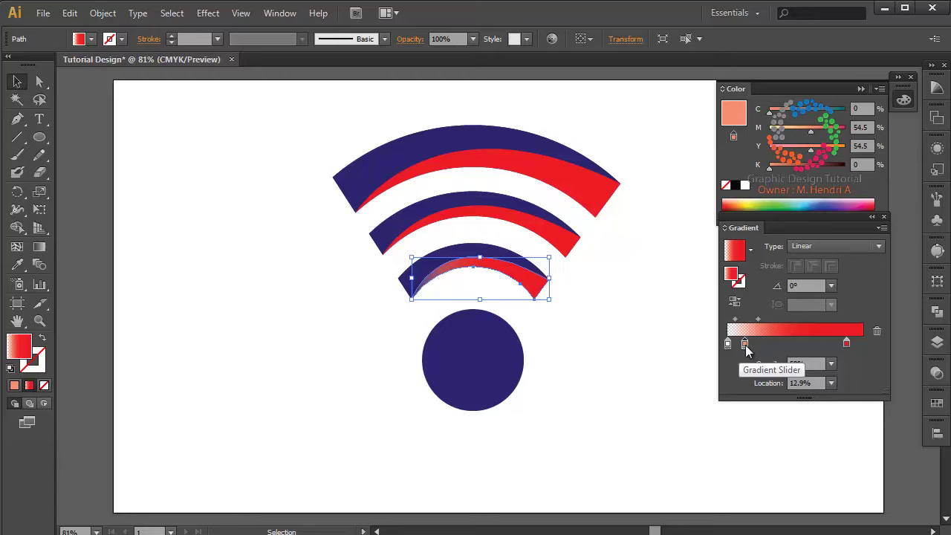
drag(745, 344, 745, 361)
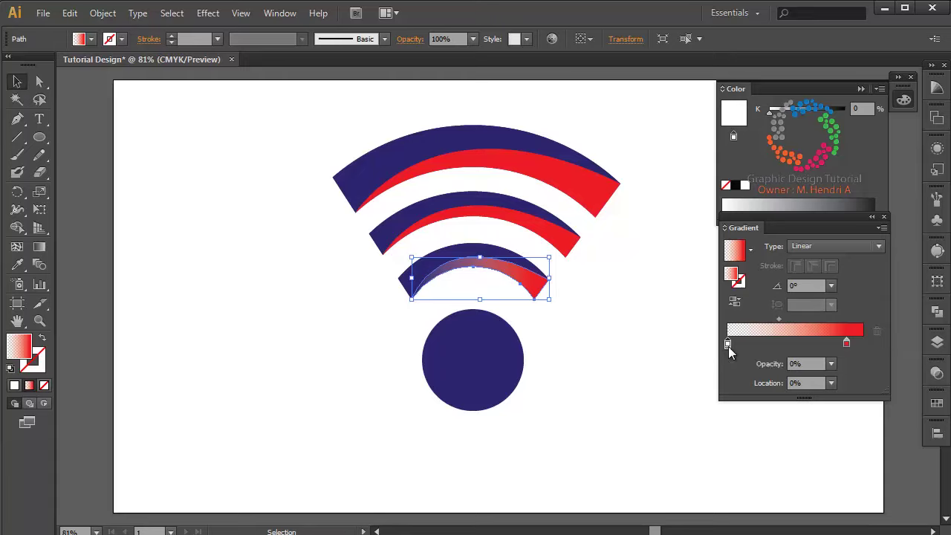
- Make the left gradient stop CMYK Red
double_click(728, 344)
click(711, 391)
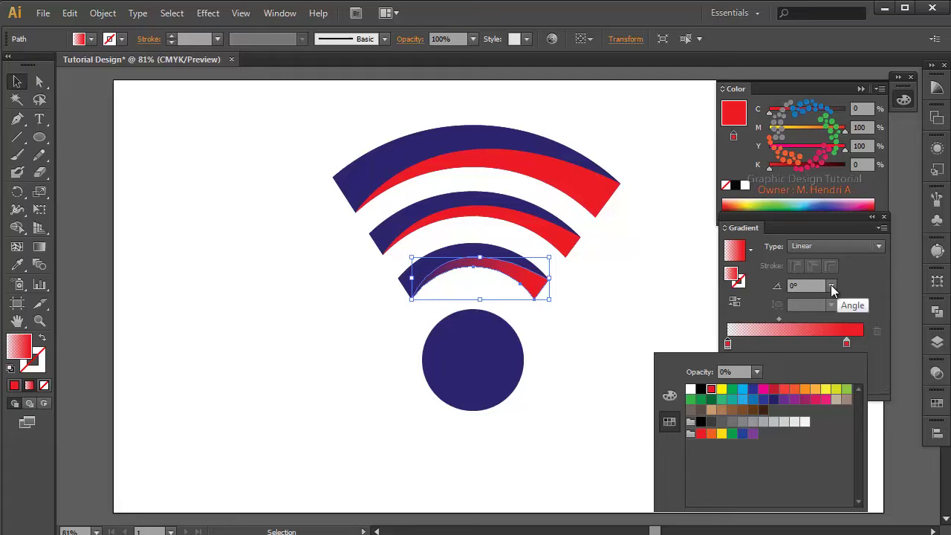
click(679, 312)
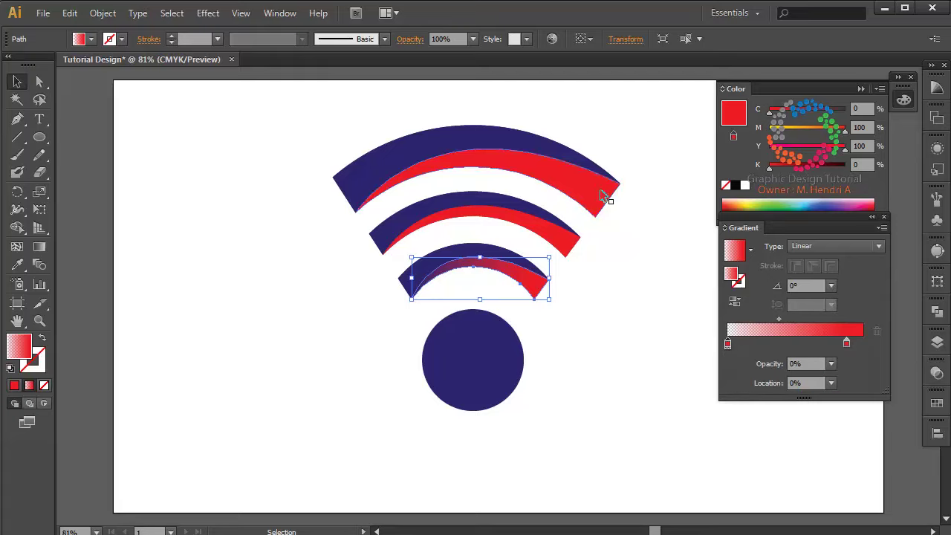
click(606, 286)
click(526, 292)
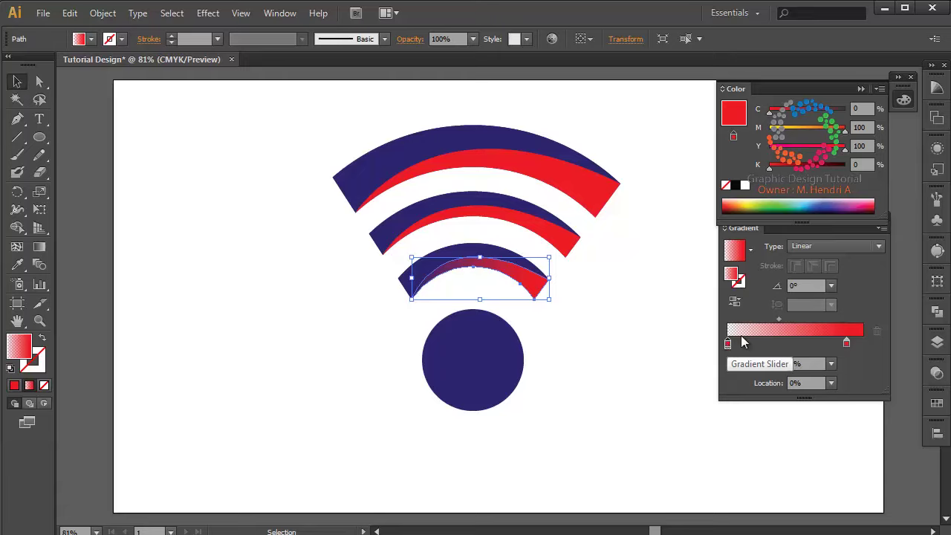
- Set the gradient angle to 30° and the stop opacity to 100%
click(832, 286)
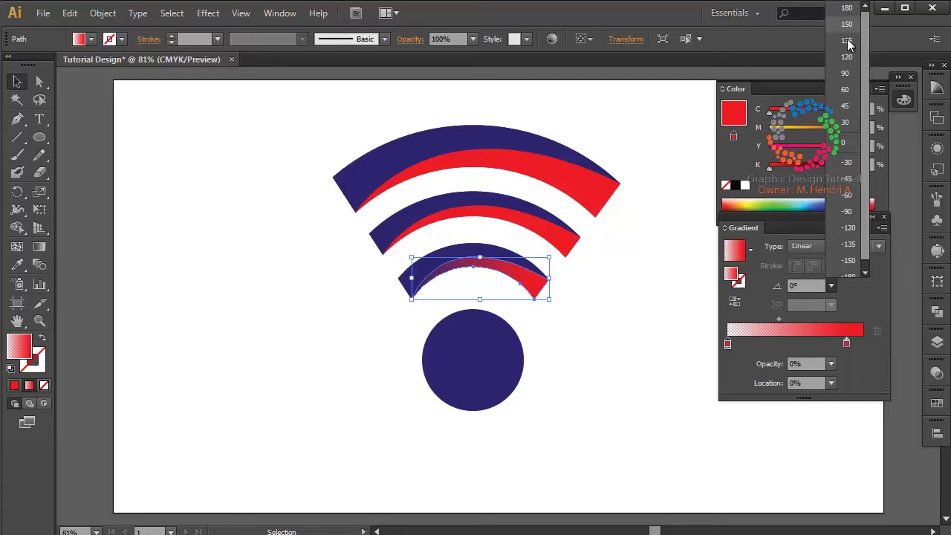
click(849, 123)
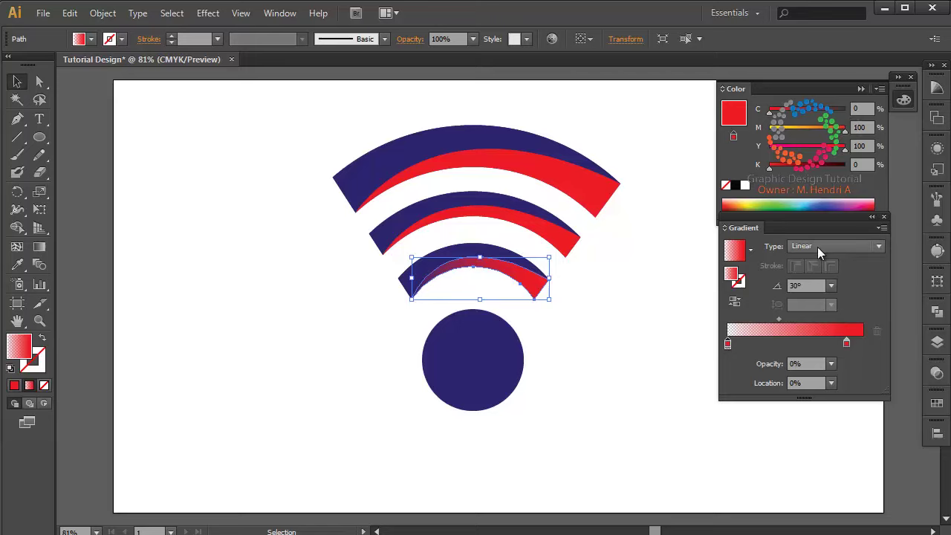
click(702, 389)
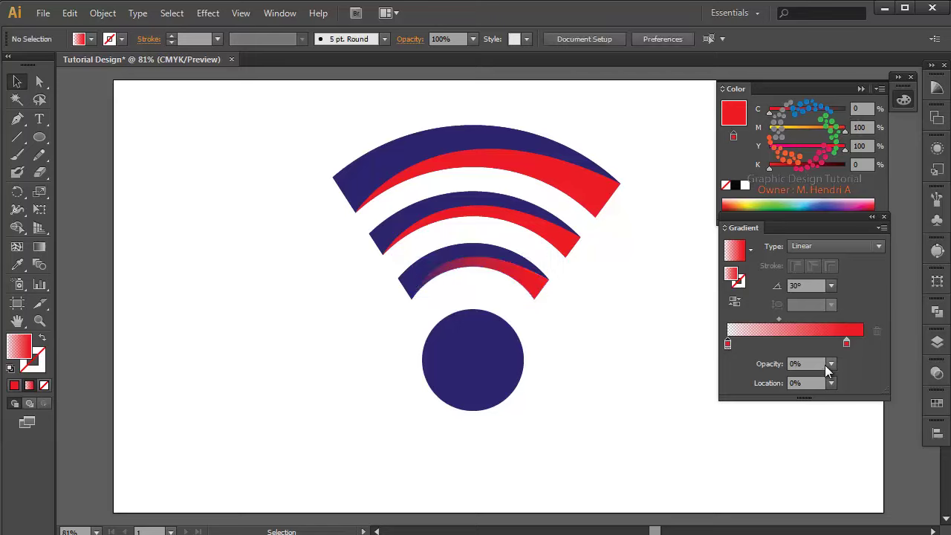
click(831, 365)
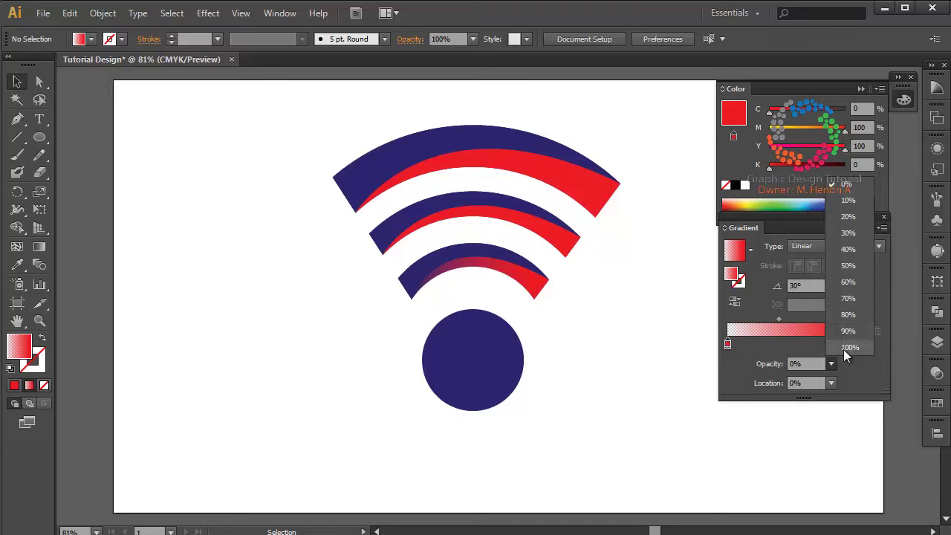
click(849, 348)
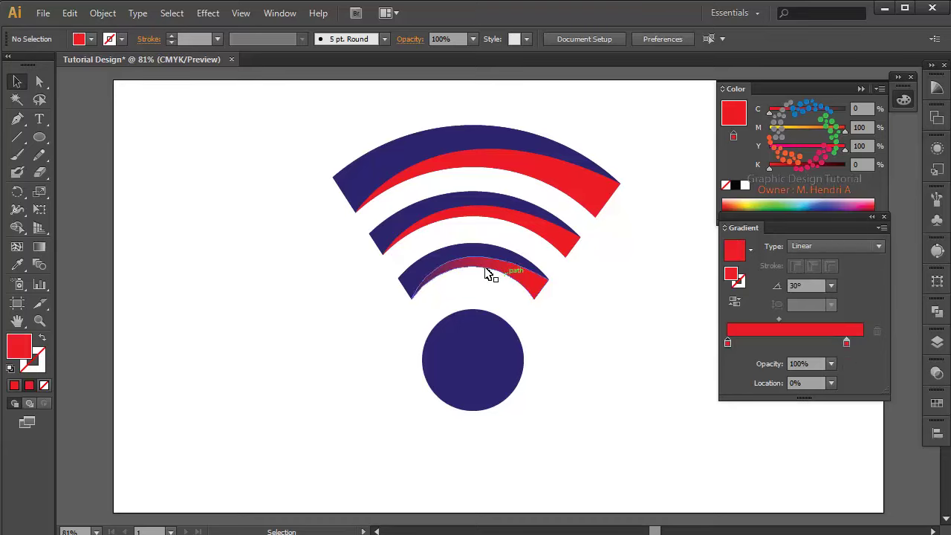
- Make the left stop fully opaque and move the right stop to the gradient's end
click(528, 272)
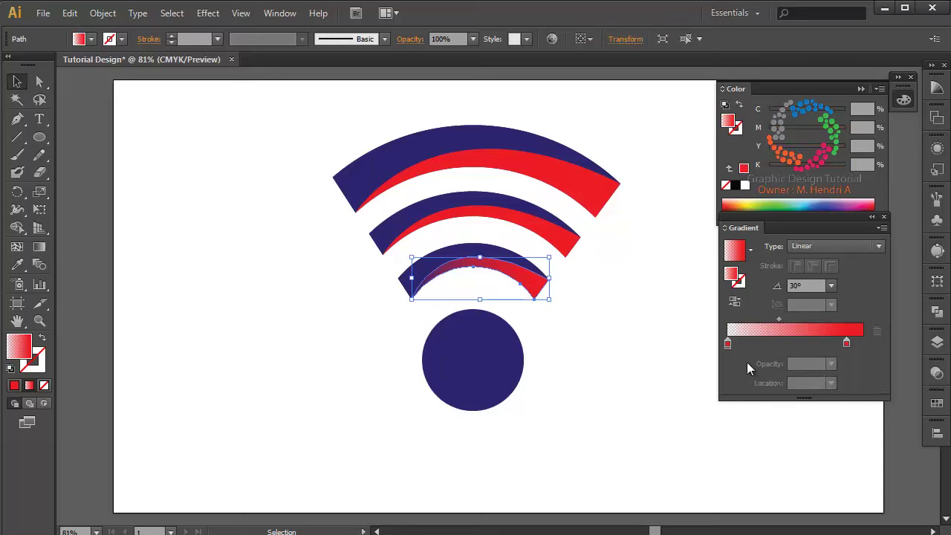
click(729, 344)
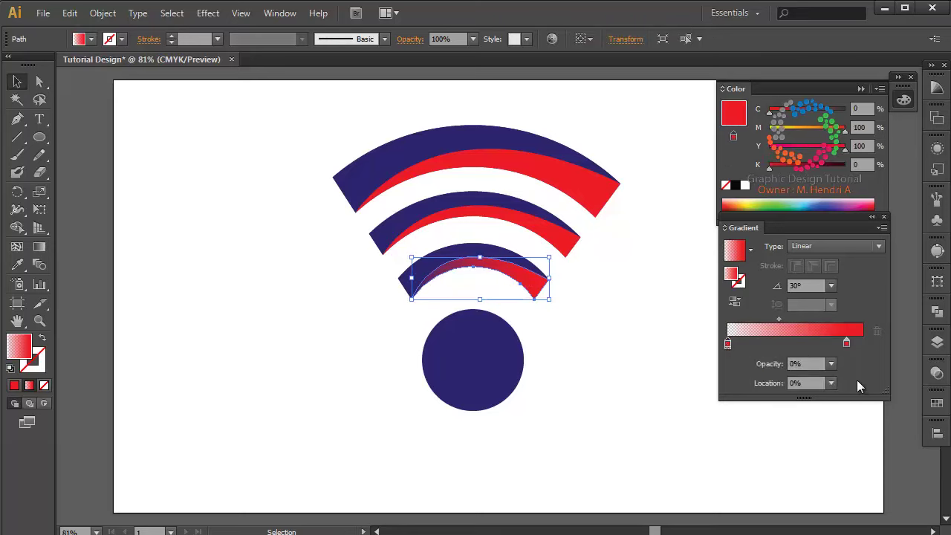
click(832, 364)
click(852, 349)
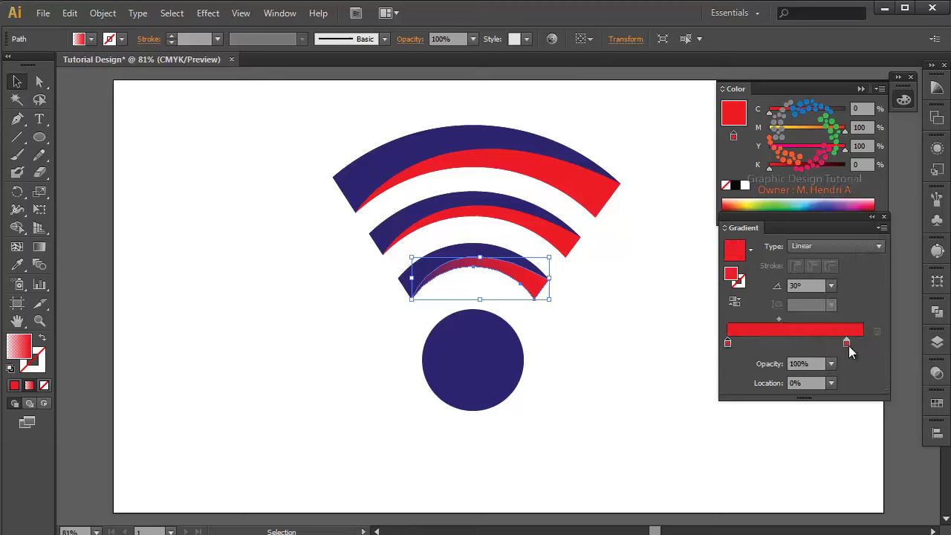
click(627, 354)
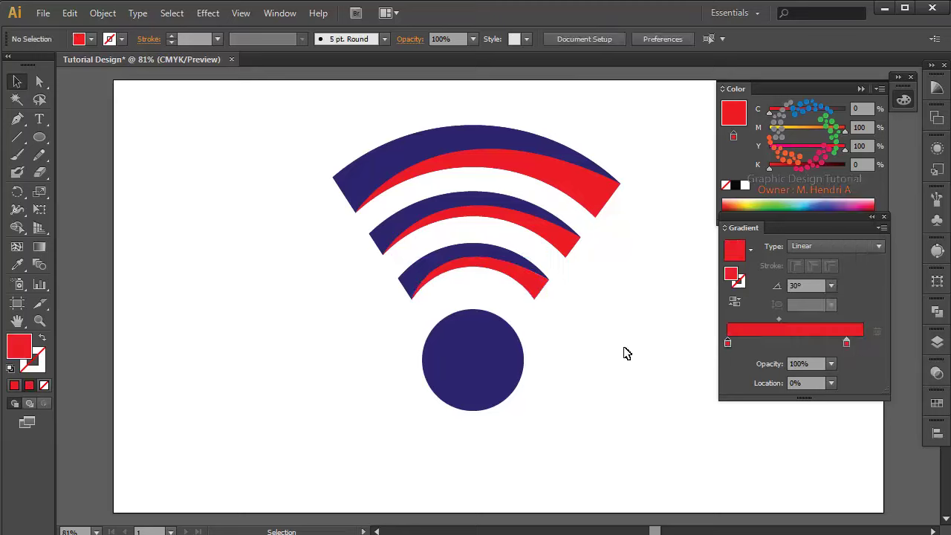
drag(849, 345, 880, 340)
- Set the inner band's starting gradient stop to CMYK C30 M90 Y93 K17
click(531, 279)
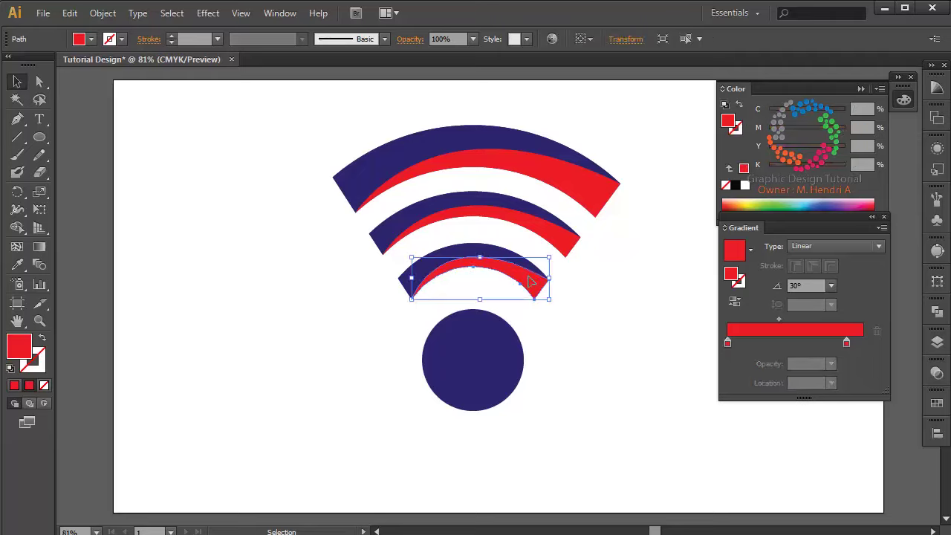
double_click(729, 345)
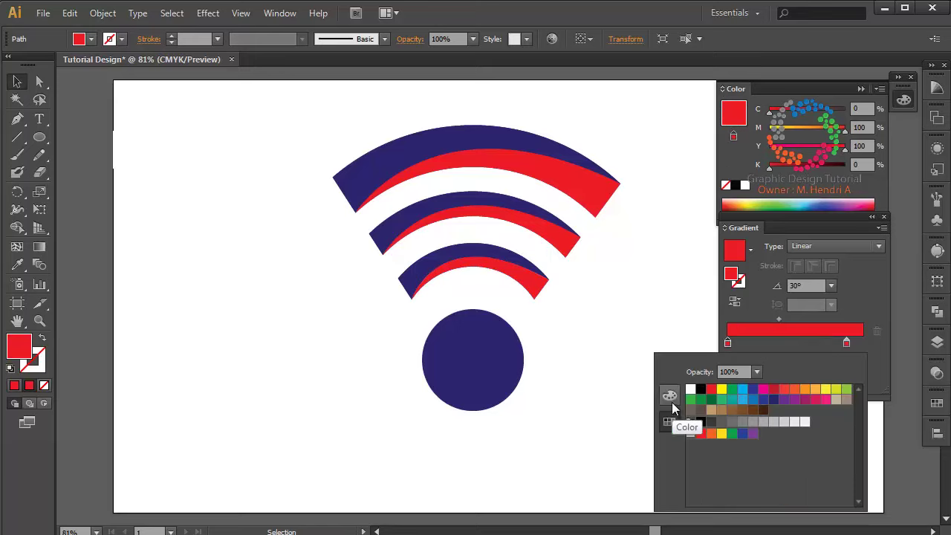
click(671, 399)
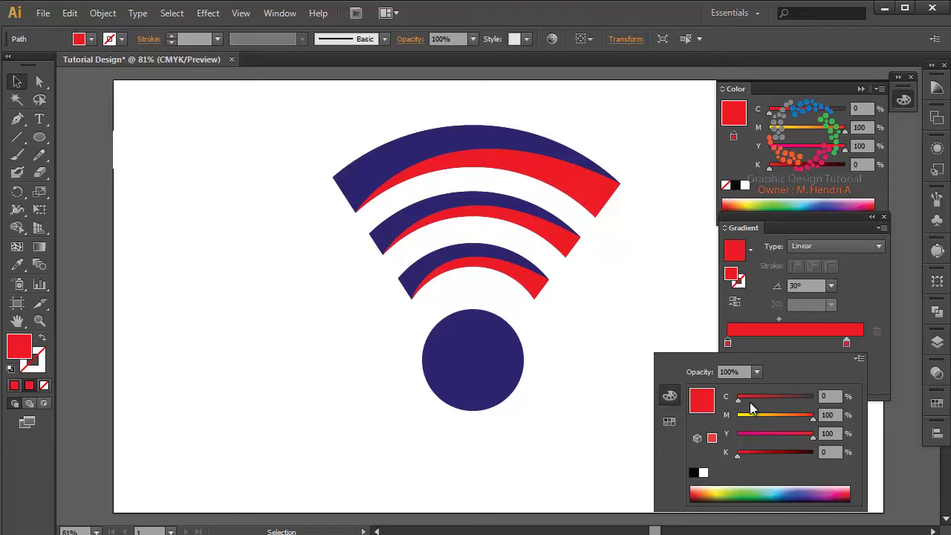
click(749, 402)
mouse_move(751, 402)
mouse_down()
mouse_move(777, 400)
mouse_move(719, 408)
mouse_up()
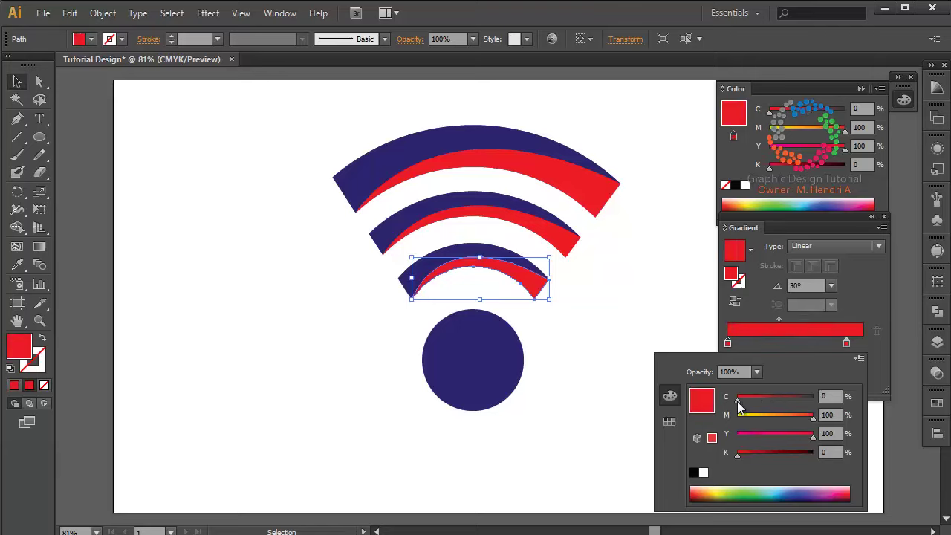
drag(738, 402, 771, 395)
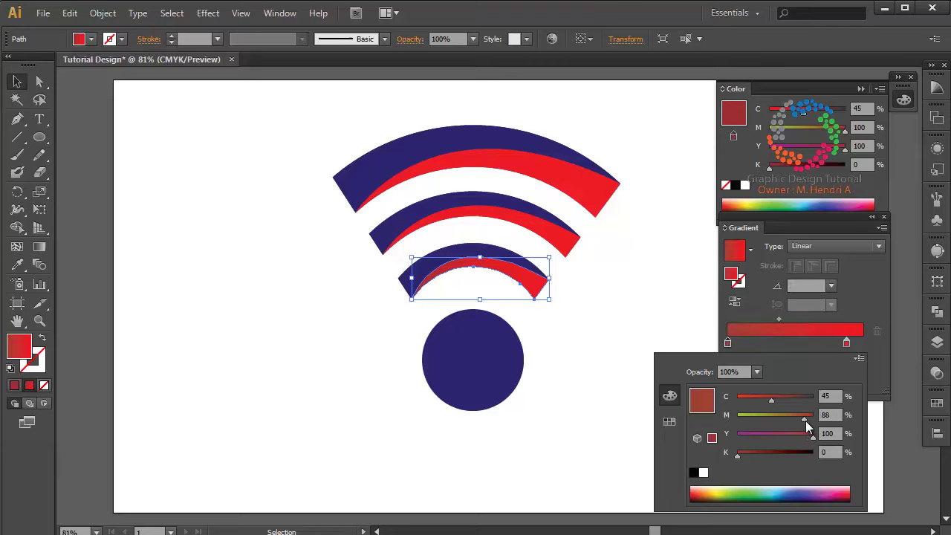
mouse_move(814, 419)
mouse_down()
mouse_move(798, 416)
mouse_move(807, 414)
mouse_up()
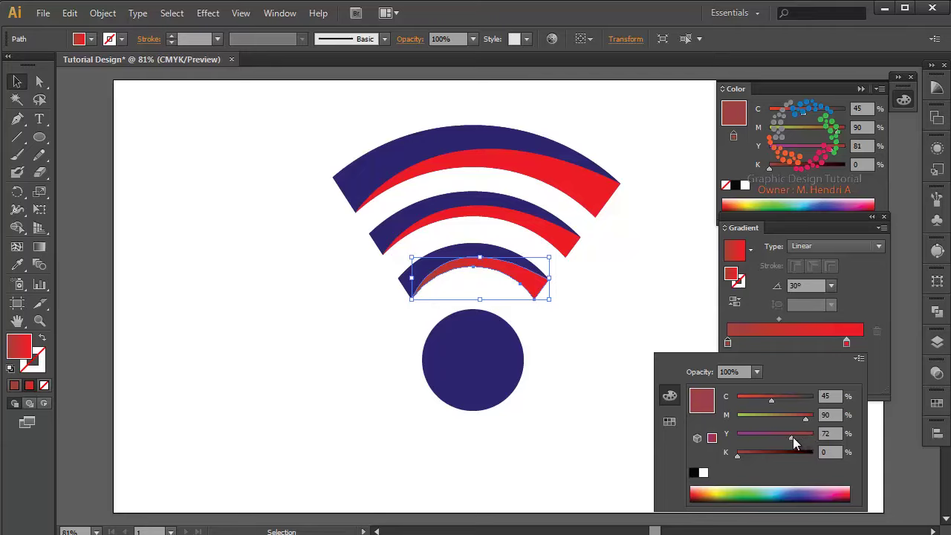
drag(793, 437, 783, 435)
drag(772, 403, 753, 403)
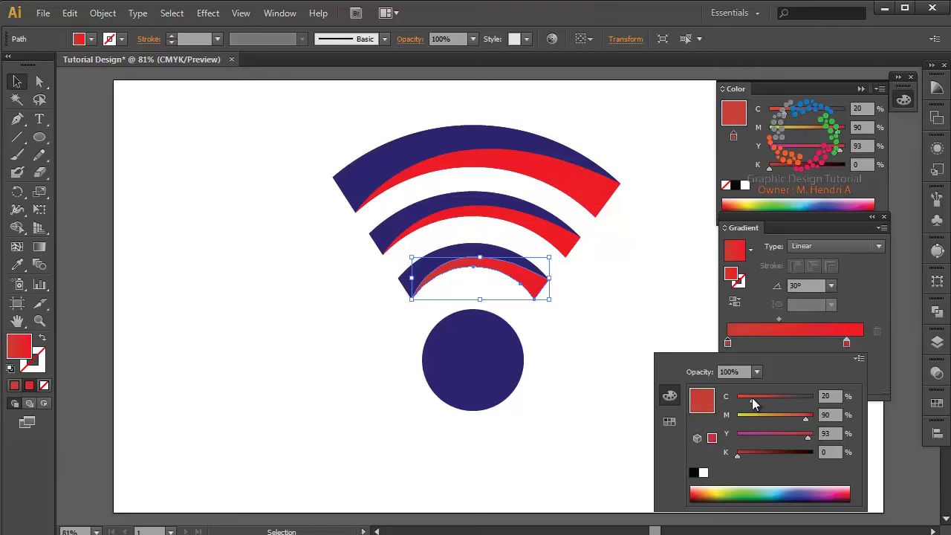
mouse_move(753, 402)
mouse_down()
mouse_move(738, 405)
mouse_move(759, 401)
mouse_up()
drag(739, 457, 751, 457)
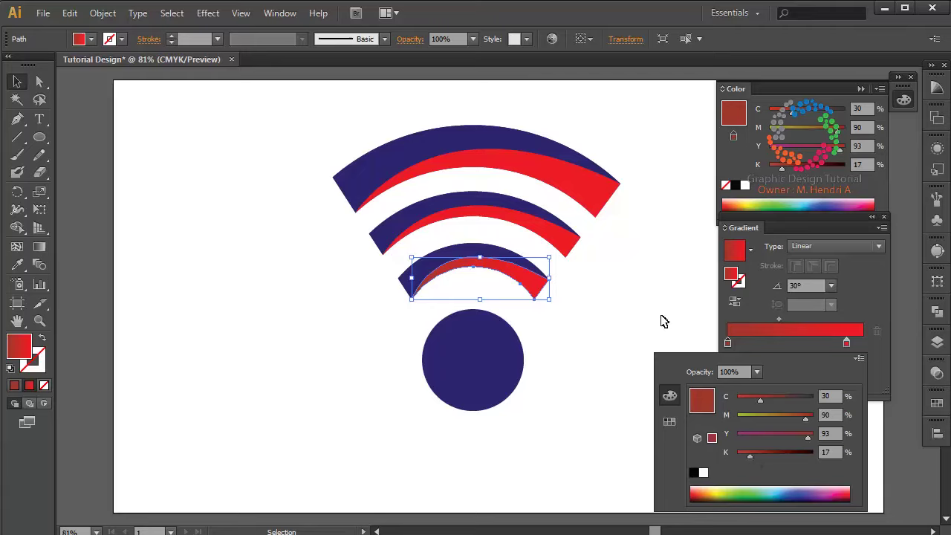
click(646, 293)
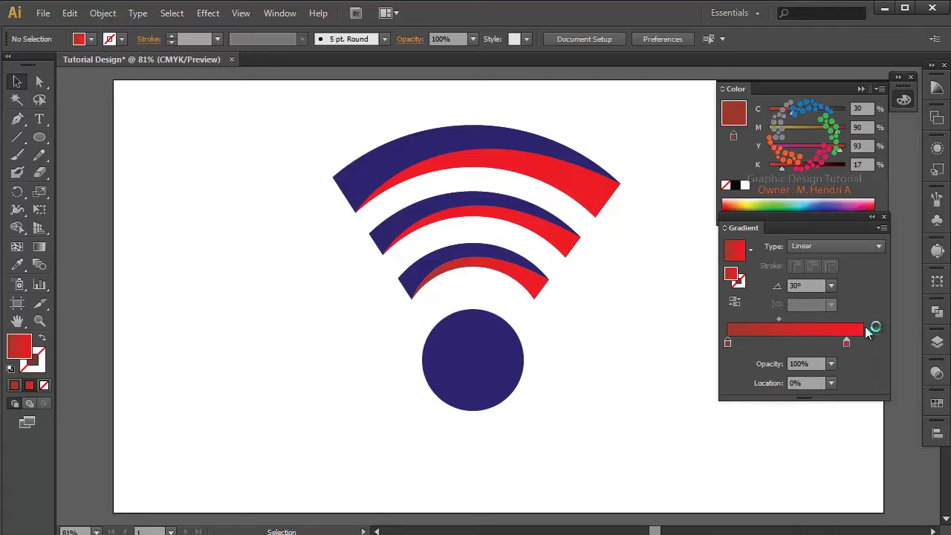
- Move the end stop toward the gradient's end and start shifting it toward orange, leaving isolation mode
double_click(849, 345)
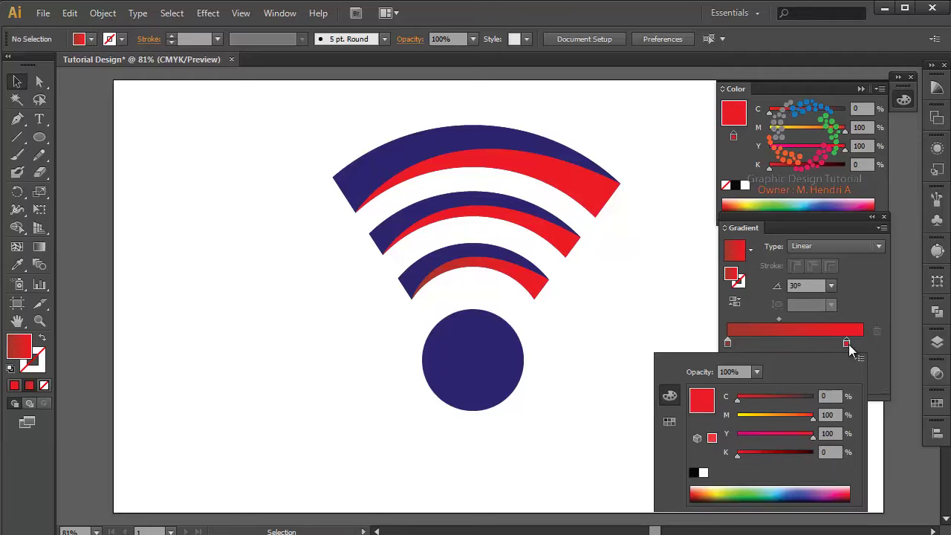
drag(849, 345, 868, 344)
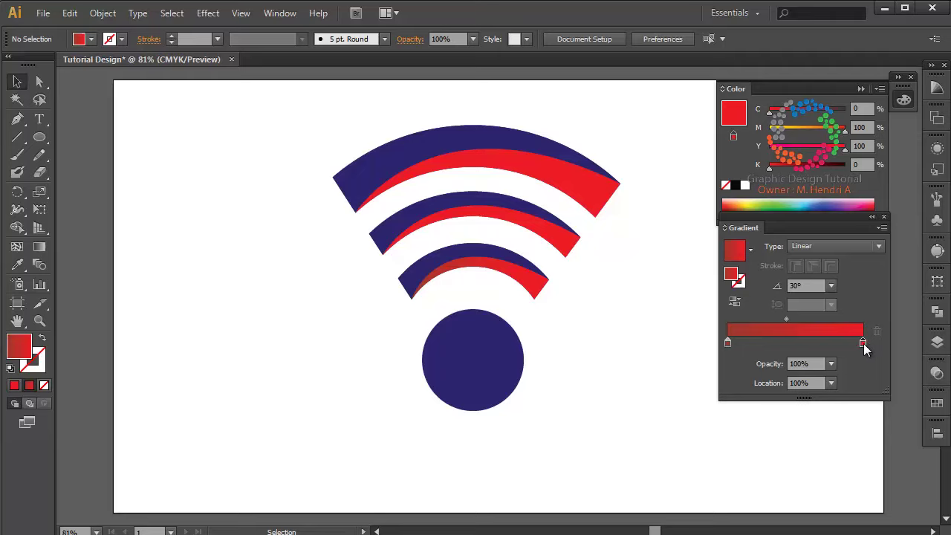
double_click(864, 344)
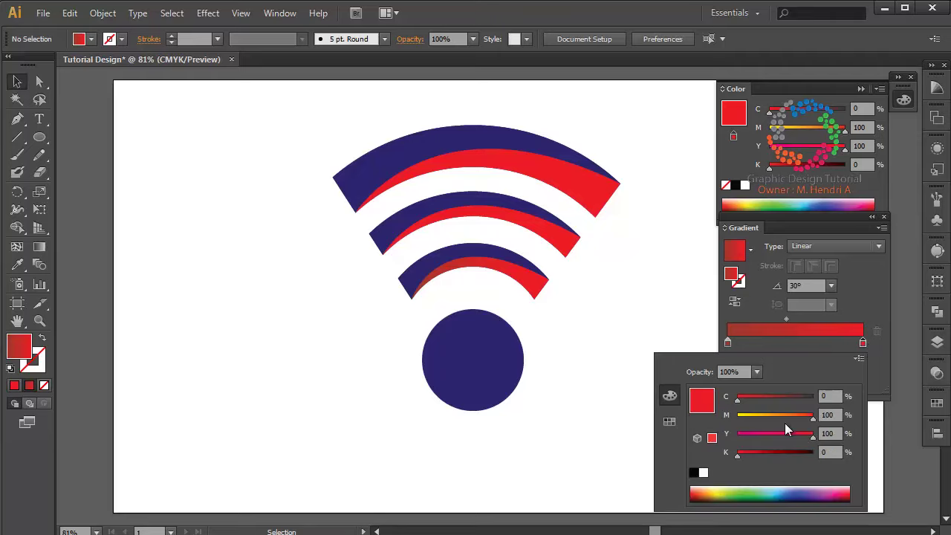
drag(812, 418, 793, 421)
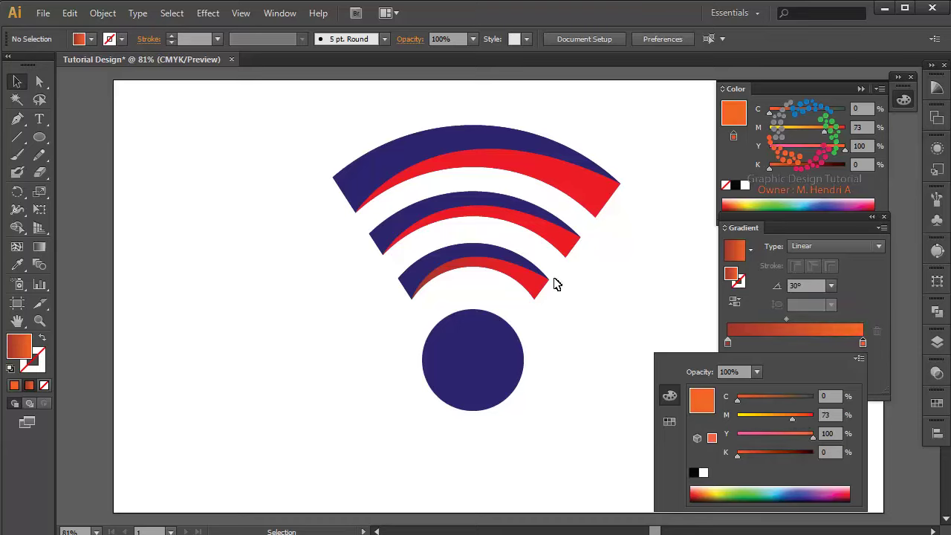
click(528, 287)
double_click(528, 286)
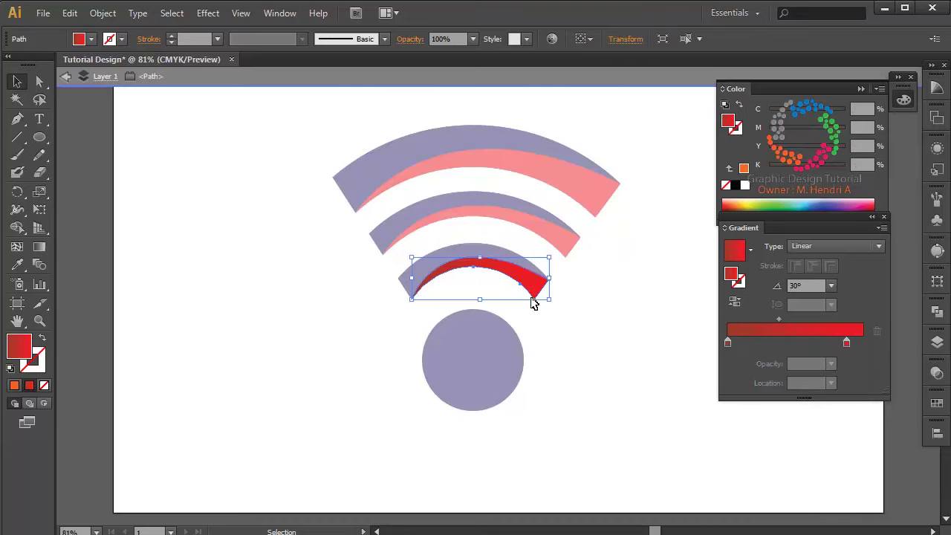
double_click(535, 333)
click(531, 276)
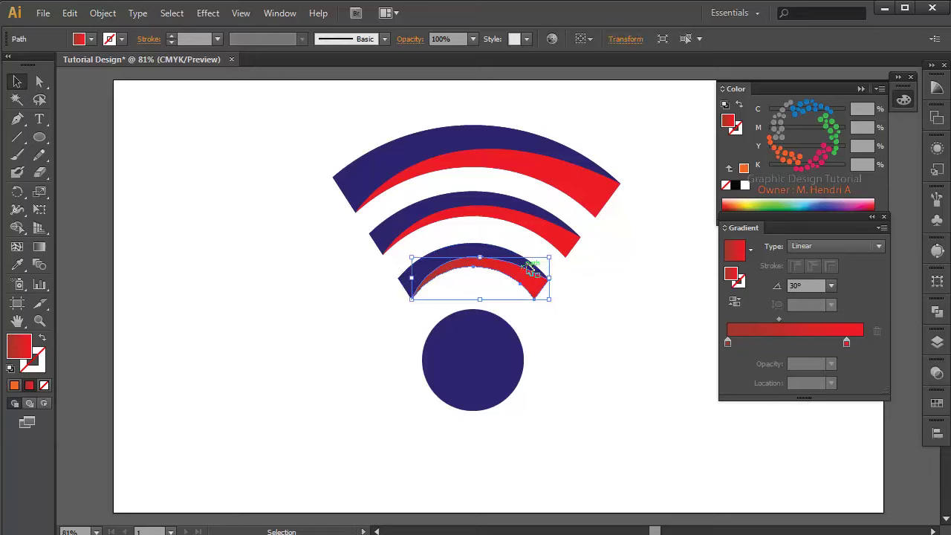
- Move the end stop to the very end and set it to orange C0 M68 Y100 K0
drag(849, 344, 864, 345)
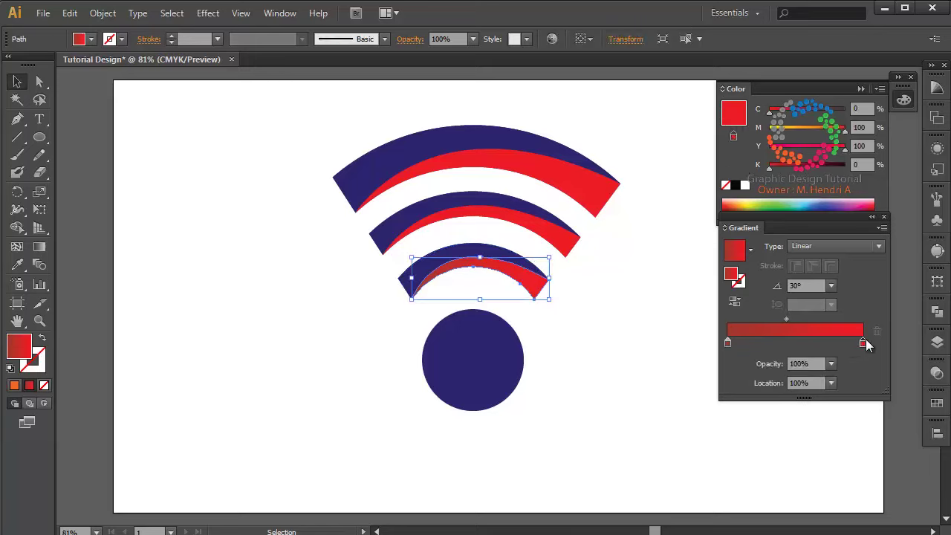
double_click(862, 343)
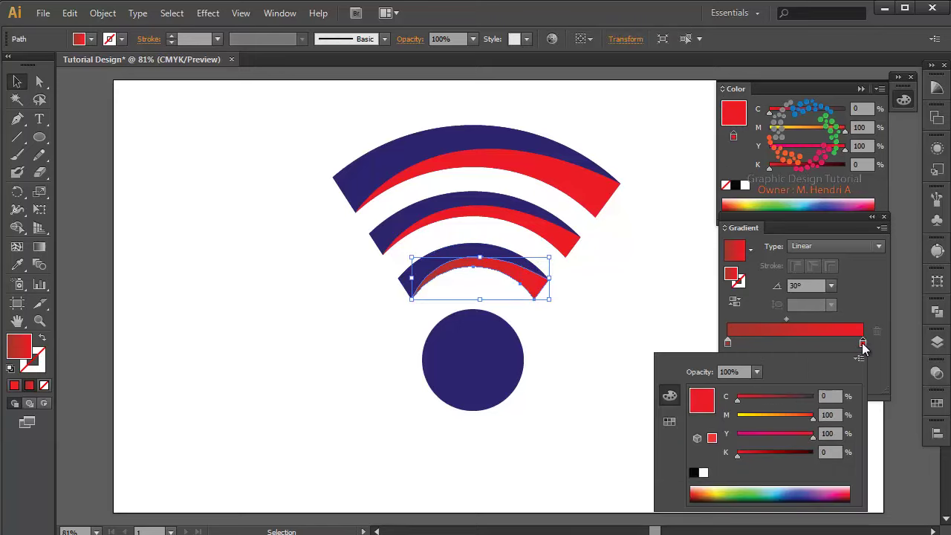
drag(812, 418, 800, 418)
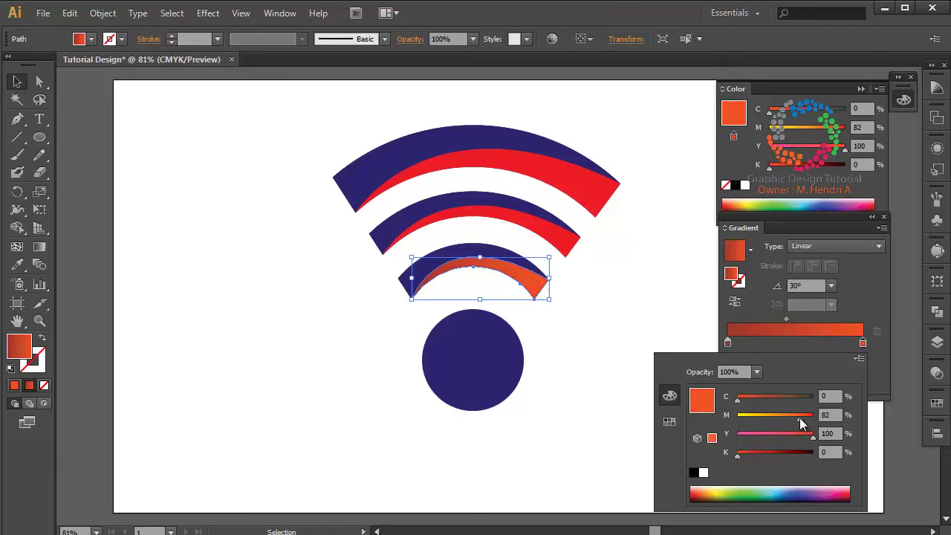
drag(800, 418, 792, 421)
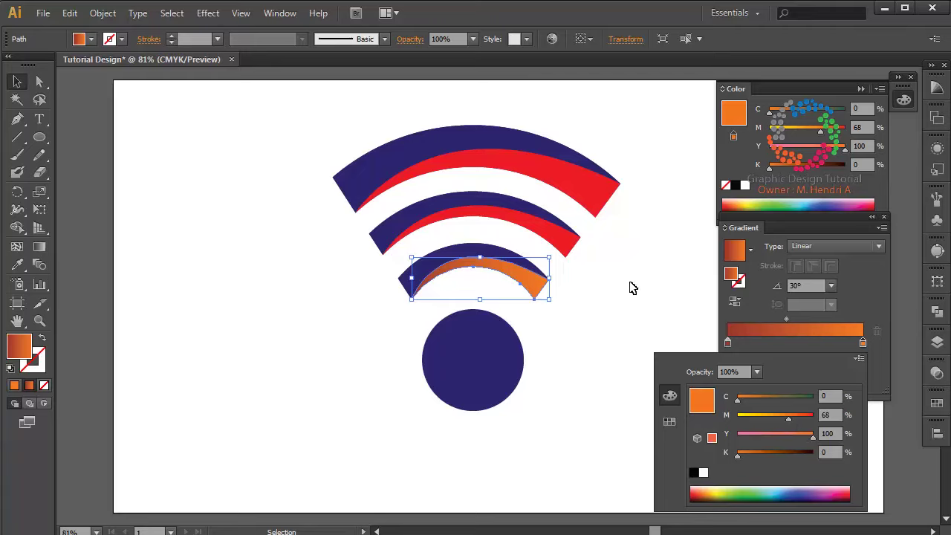
mouse_move(736, 456)
mouse_down()
mouse_move(745, 456)
mouse_move(726, 455)
mouse_up()
click(633, 285)
click(633, 285)
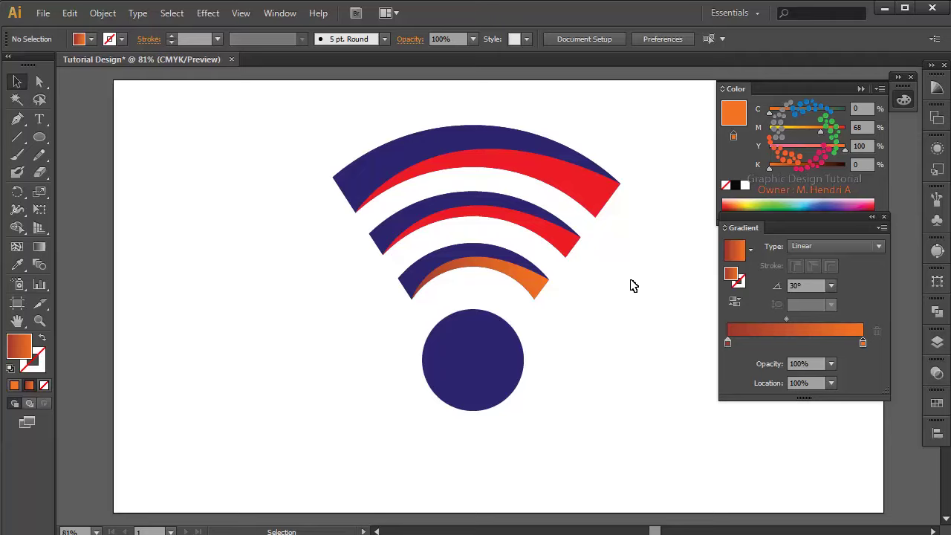
- Try dragging a gradient across the whole innermost arc with the Gradient tool
click(510, 259)
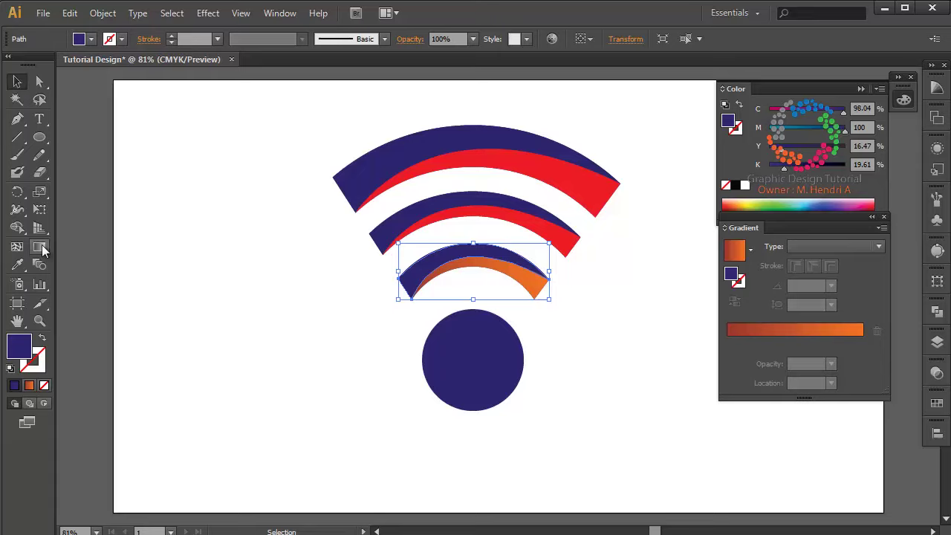
click(41, 248)
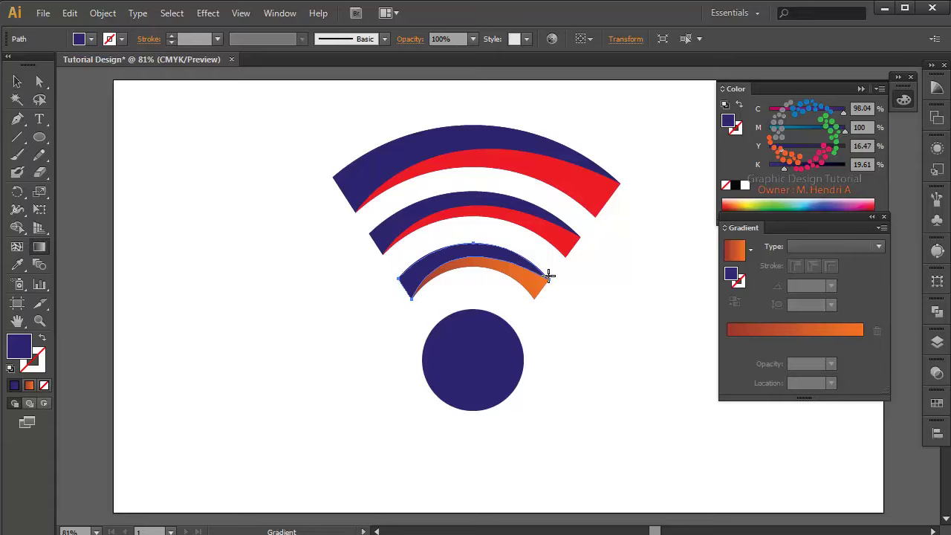
drag(548, 275, 357, 303)
drag(527, 260, 333, 352)
click(17, 81)
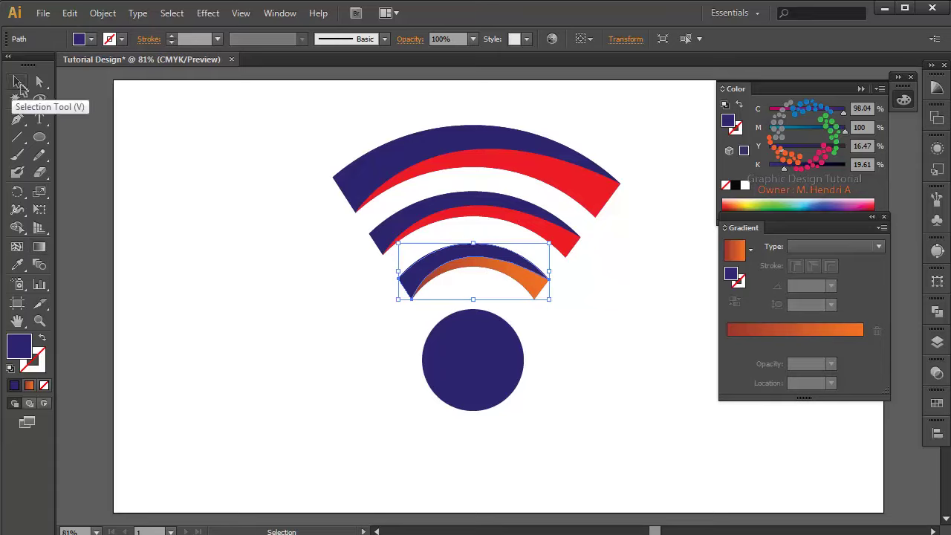
click(227, 254)
click(442, 262)
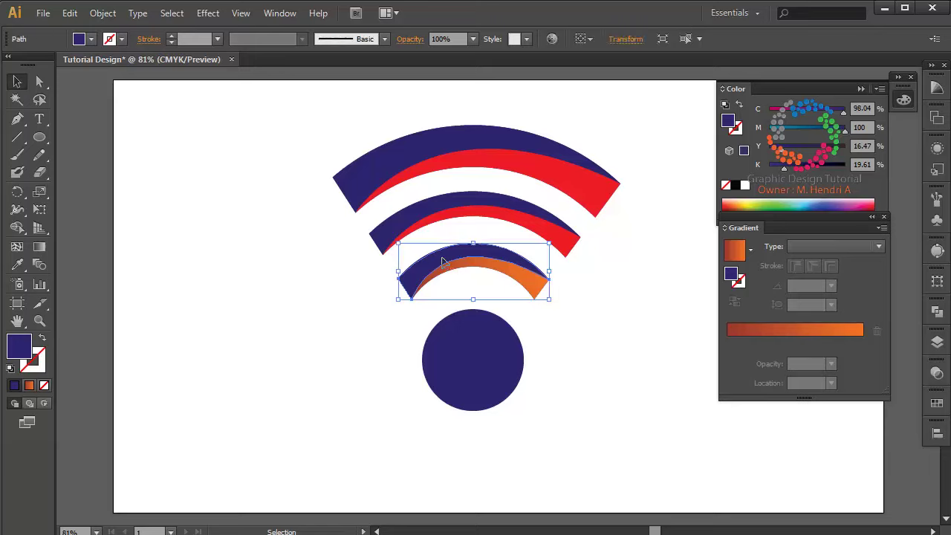
- Sample the dark-red-to-orange gradient onto the whole inner arc and angle it about -160°
click(17, 265)
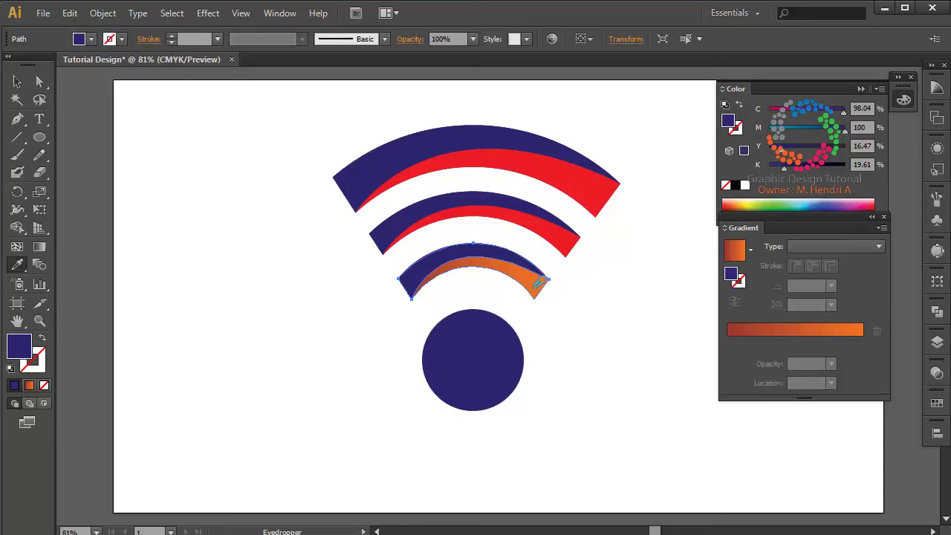
click(534, 285)
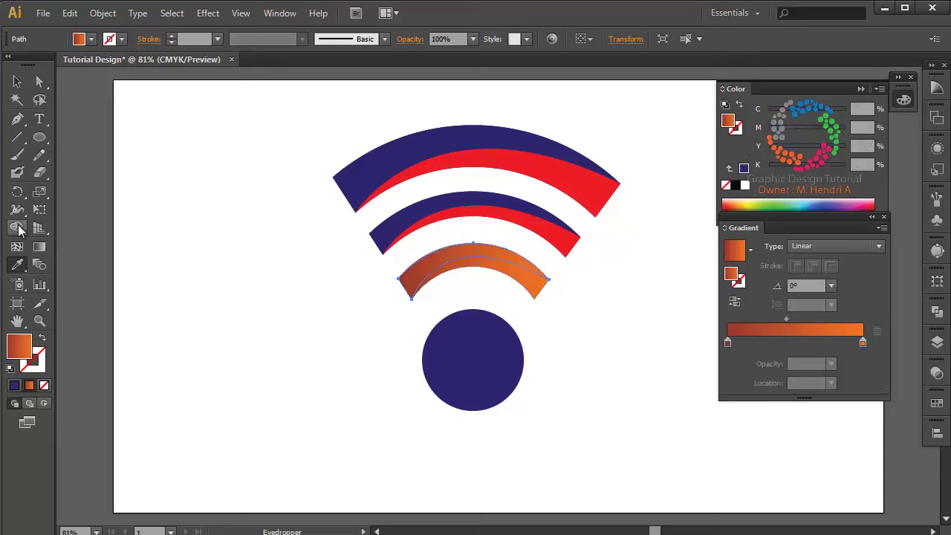
click(39, 247)
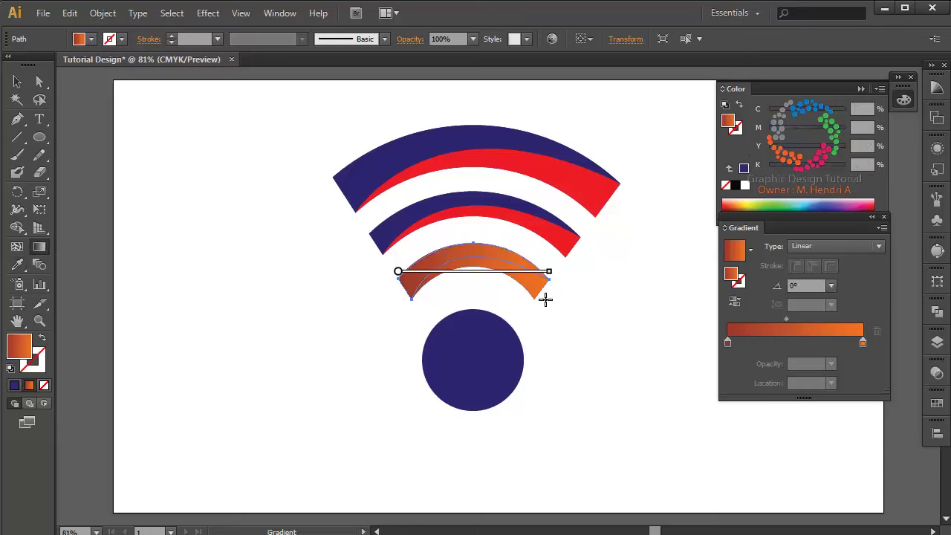
drag(555, 282, 390, 312)
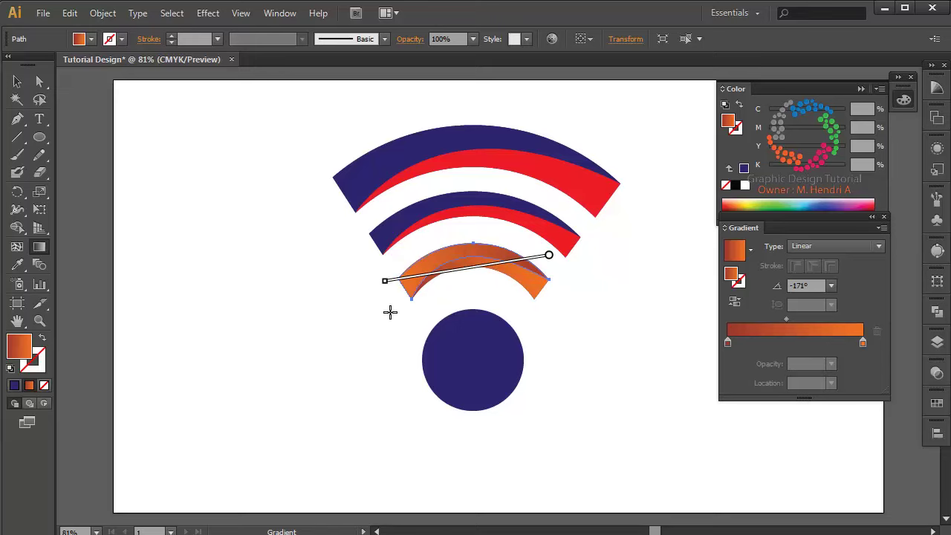
drag(553, 281, 372, 320)
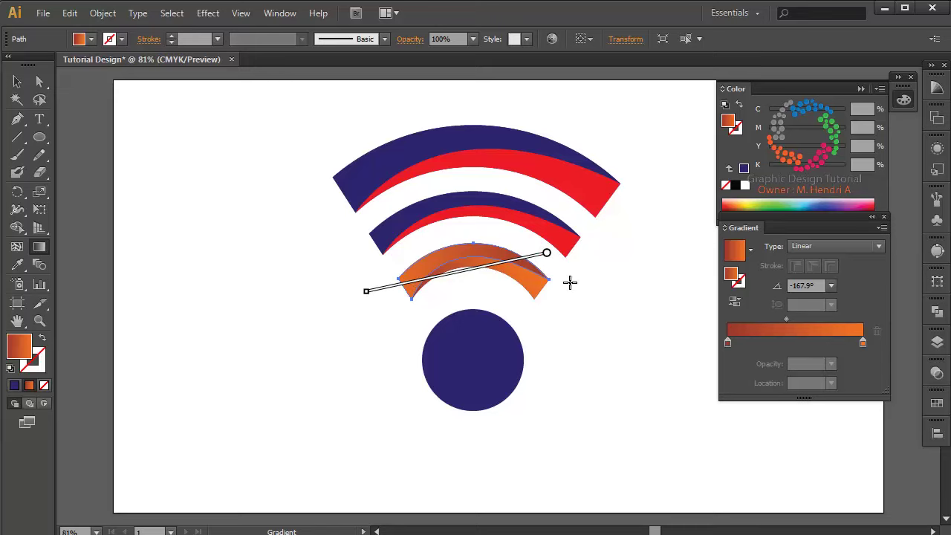
drag(547, 272, 381, 340)
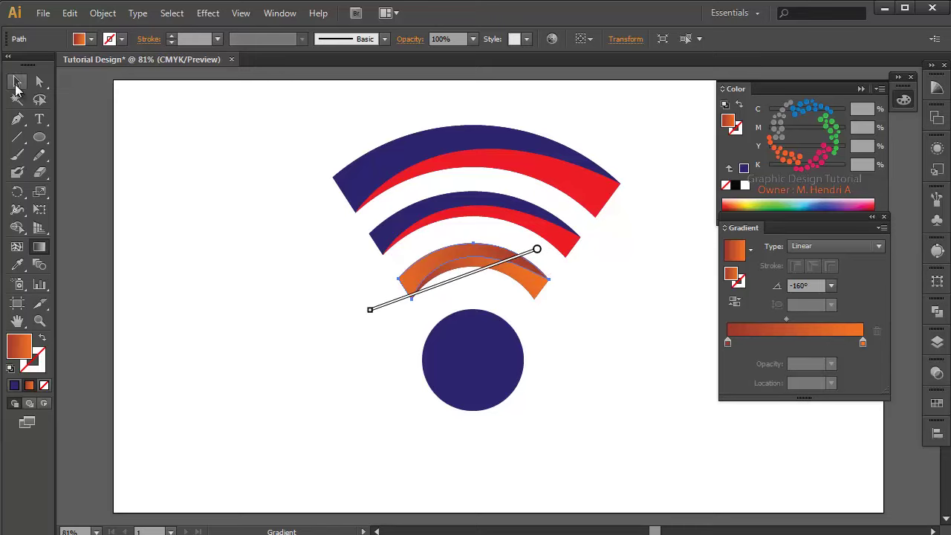
click(17, 81)
click(208, 255)
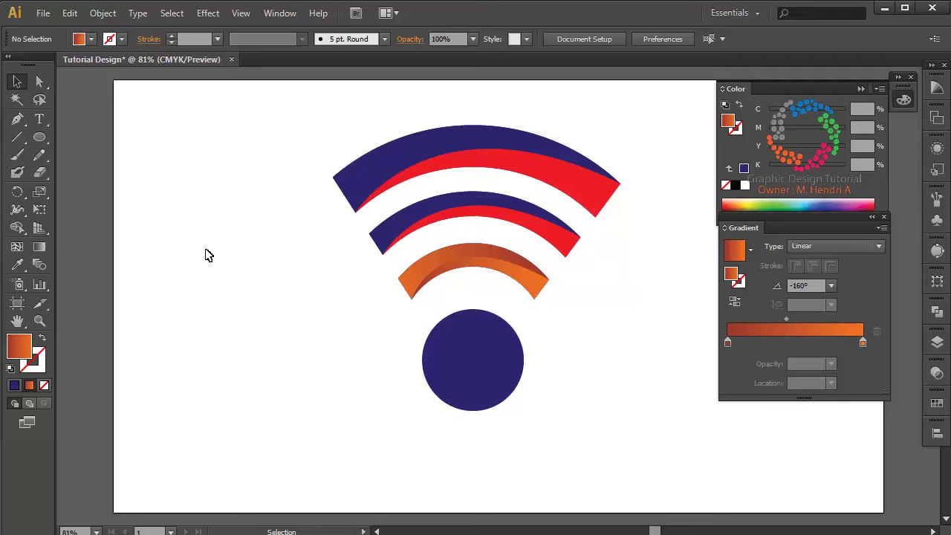
- Eyedropper the third arc's orange gradient onto the red and blue parts of the second arc
click(517, 220)
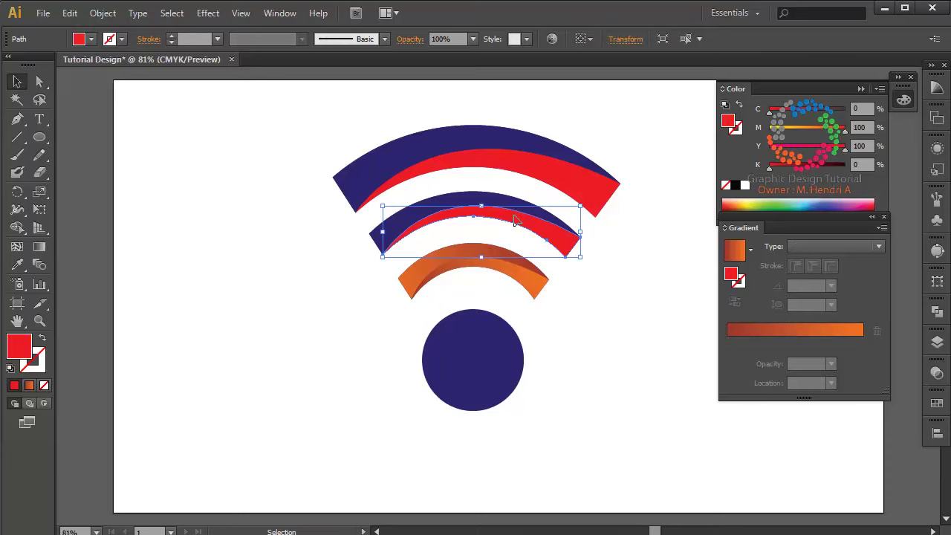
click(17, 265)
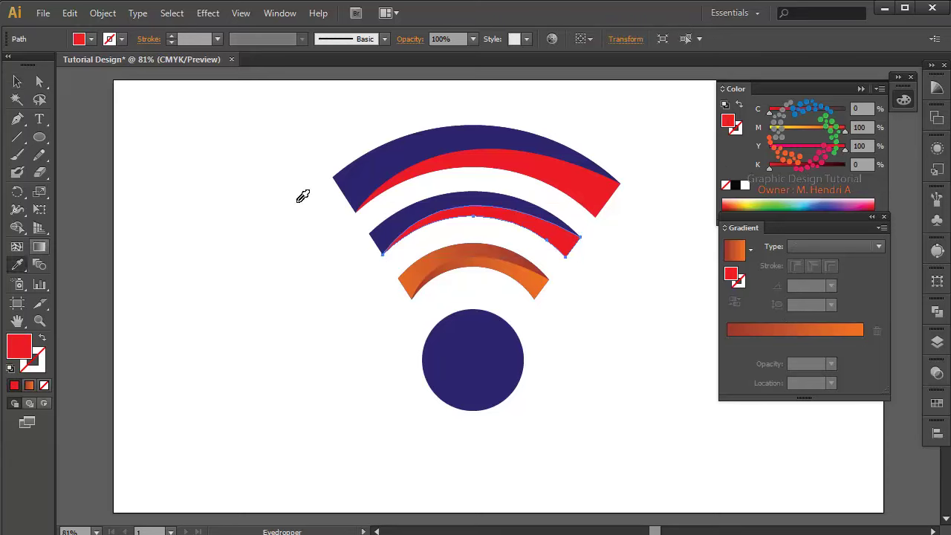
click(502, 265)
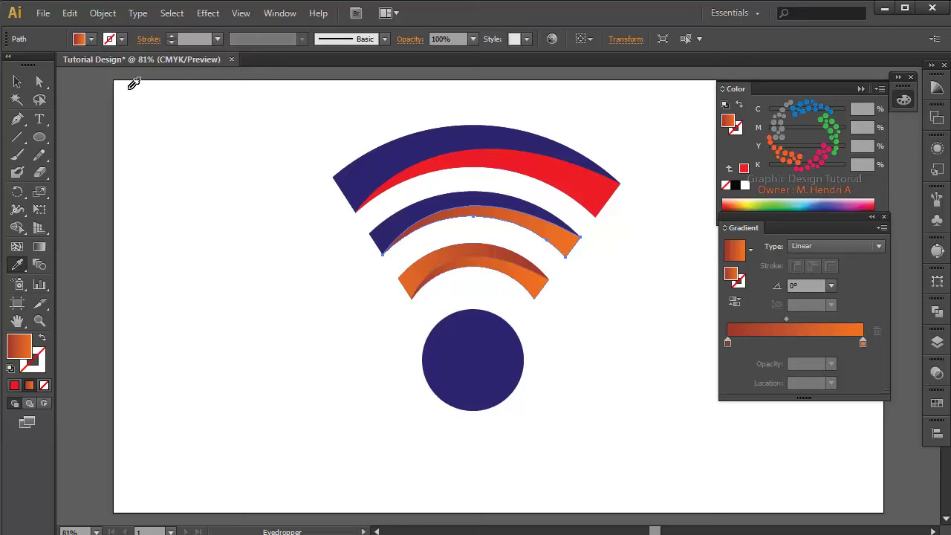
click(17, 82)
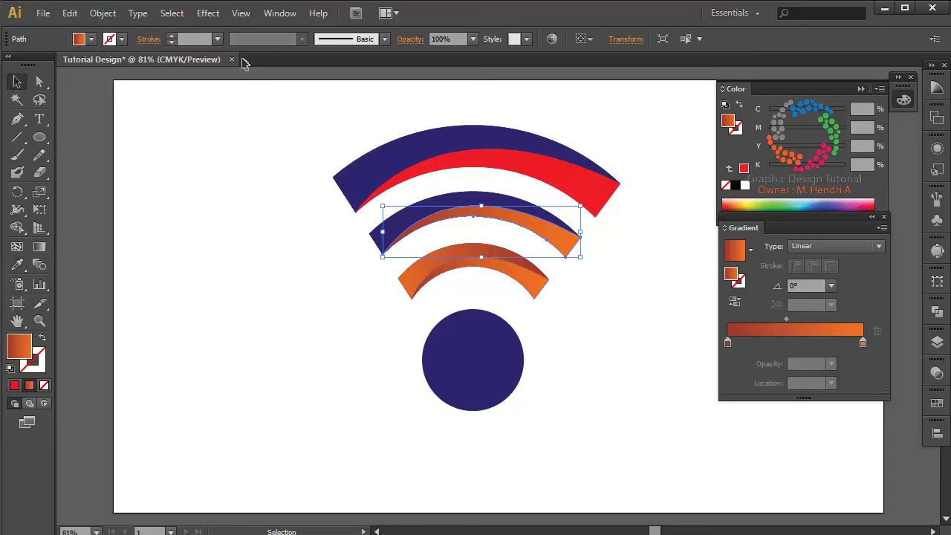
click(458, 200)
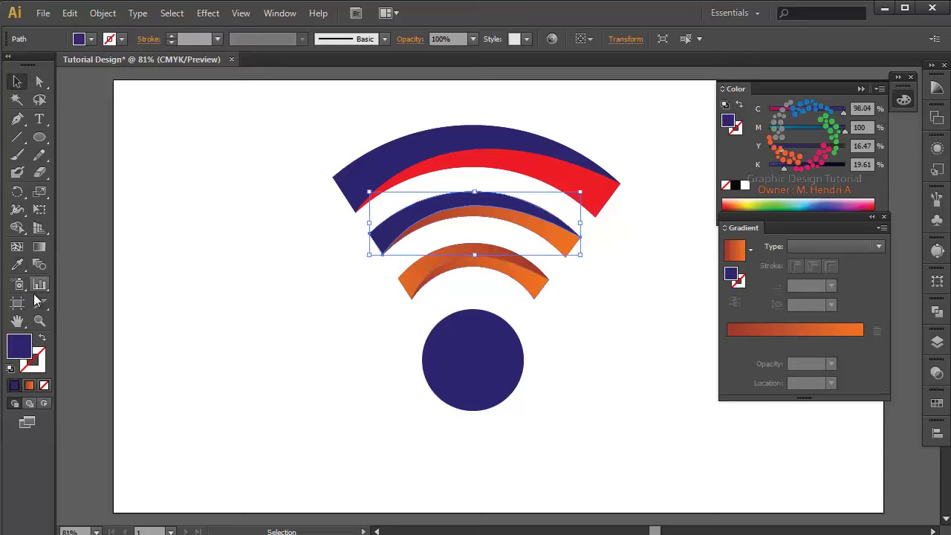
click(17, 264)
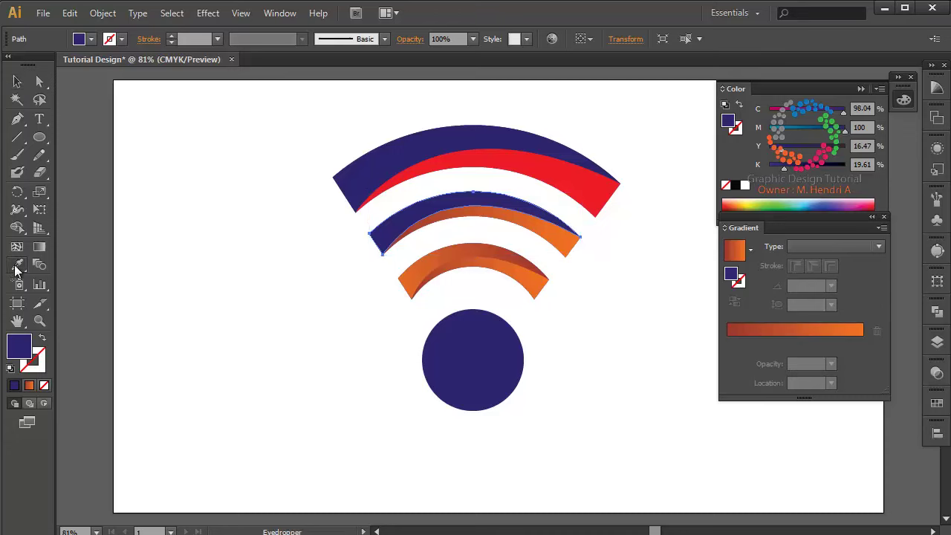
click(506, 249)
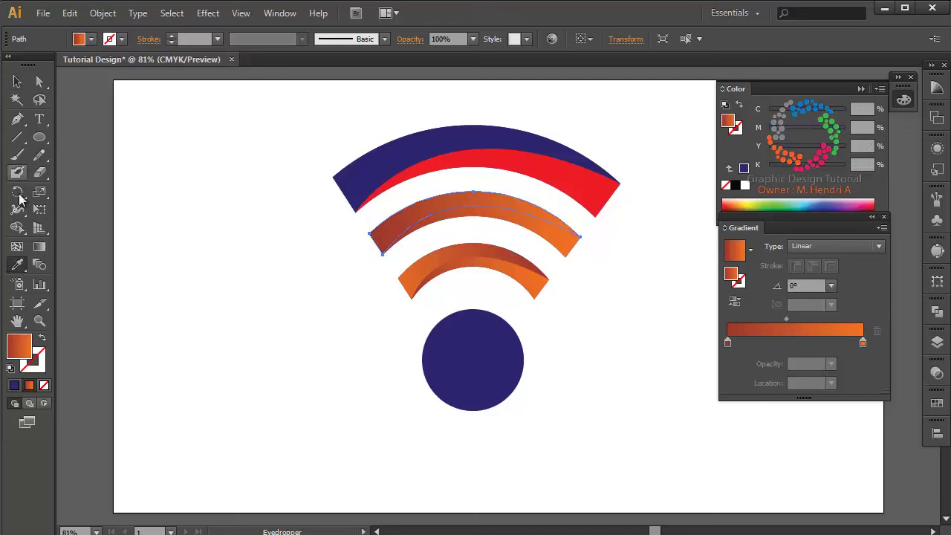
- Redraw the second arc's gradient right to left at about -170.2°, then deselect
click(40, 248)
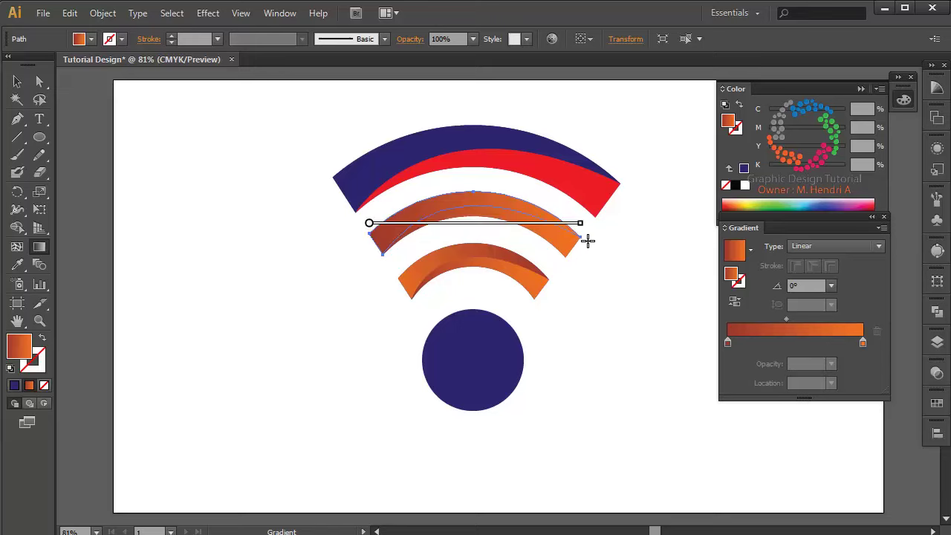
drag(585, 240, 349, 273)
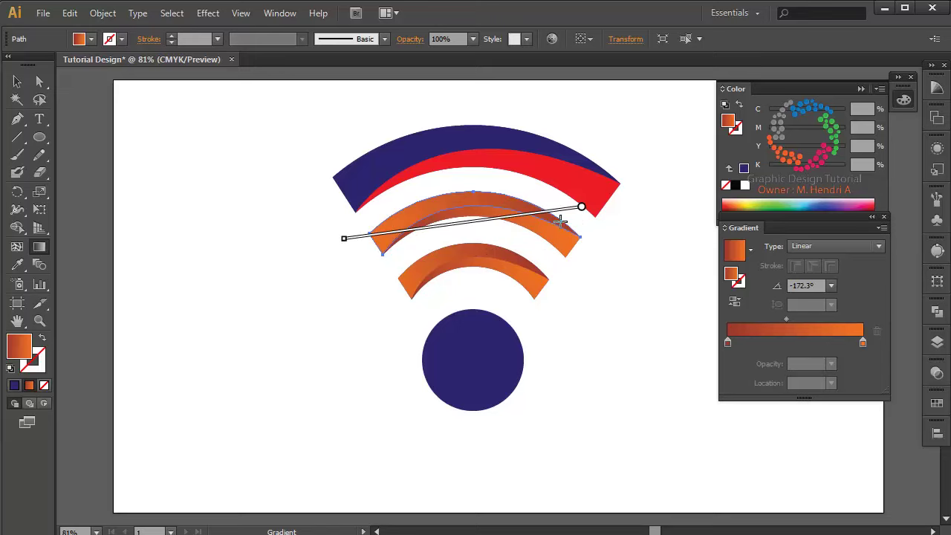
drag(559, 211, 355, 234)
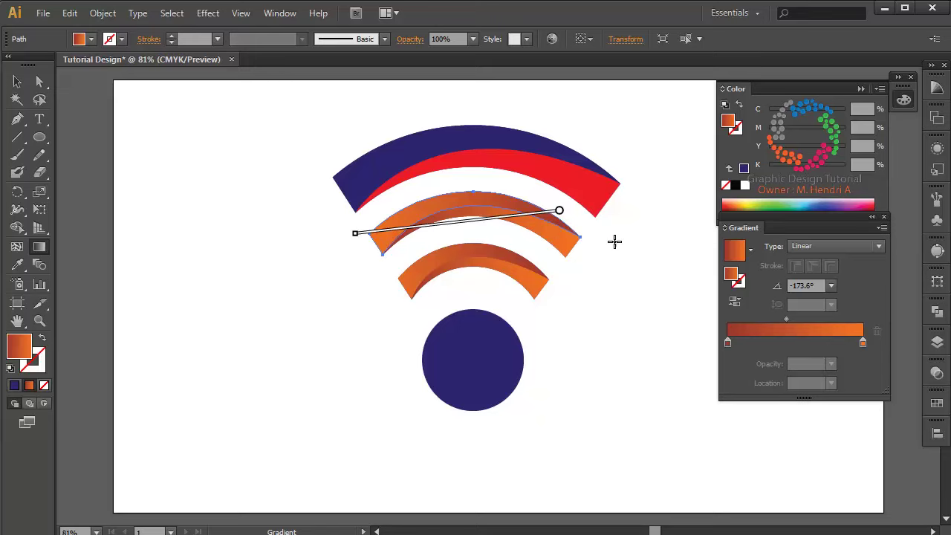
drag(569, 226, 332, 267)
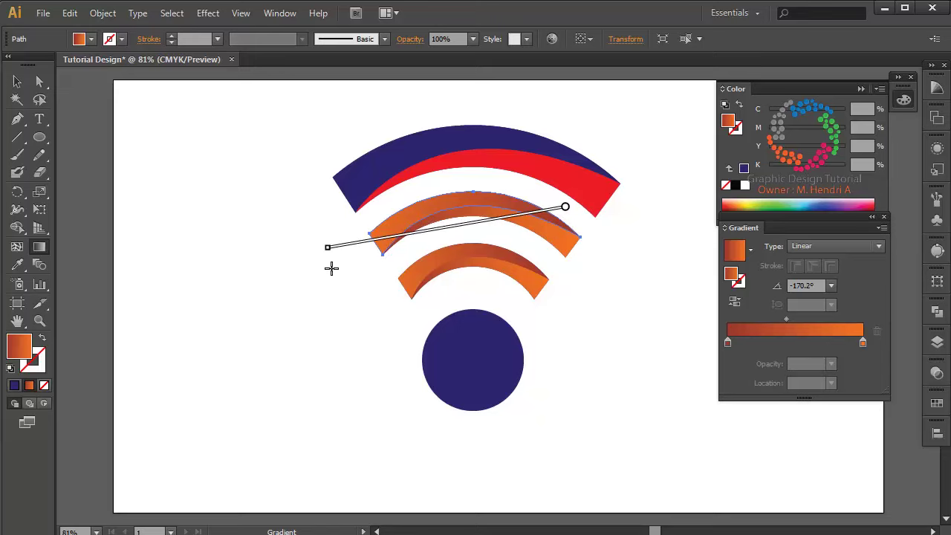
key(v)
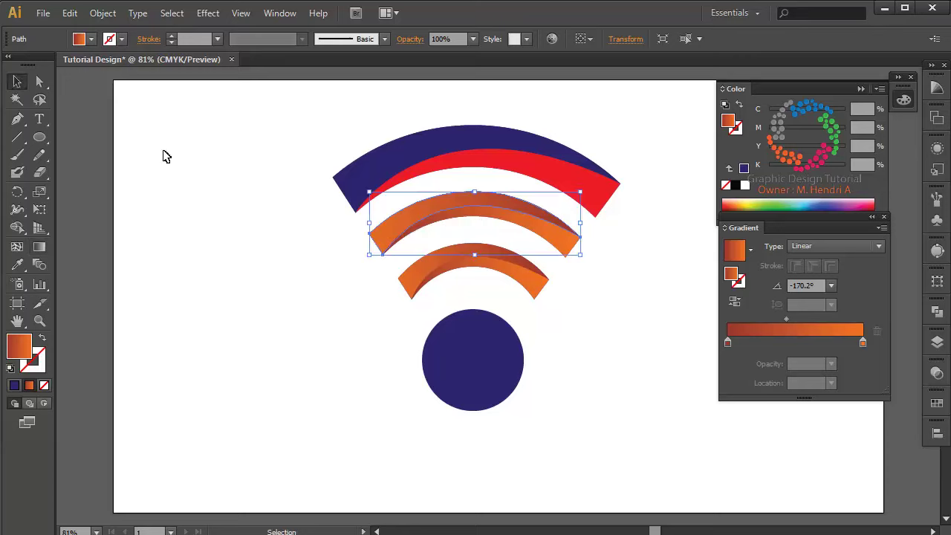
click(165, 155)
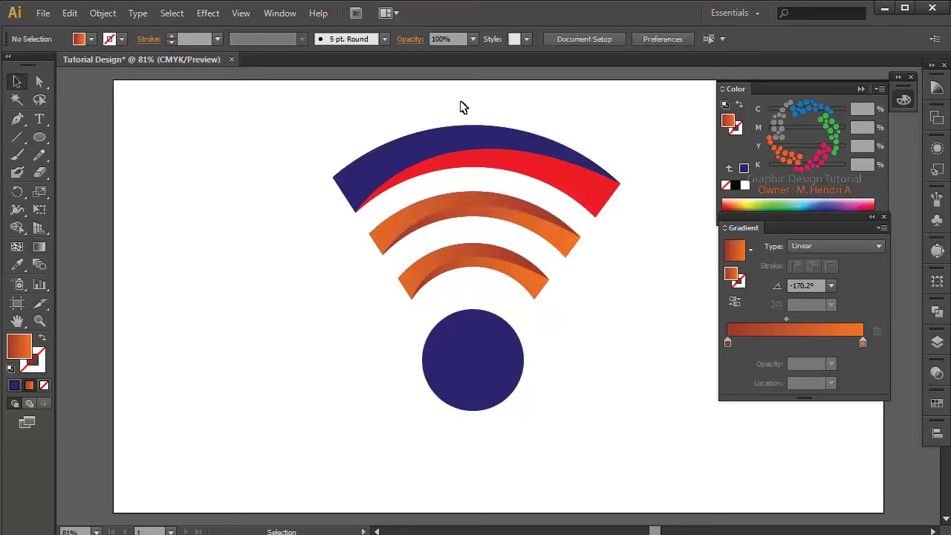
- Copy the middle arc's gradient onto the blue part of the top arc
click(471, 141)
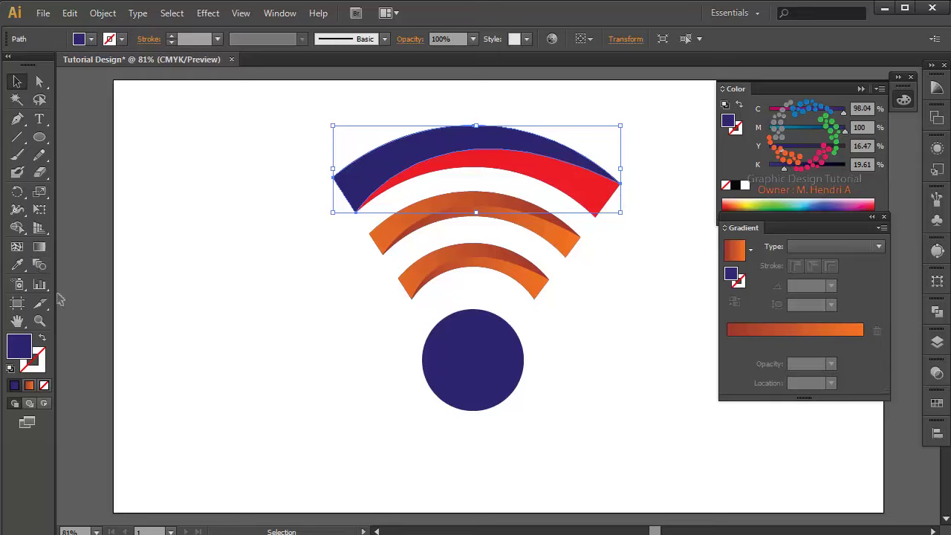
click(18, 265)
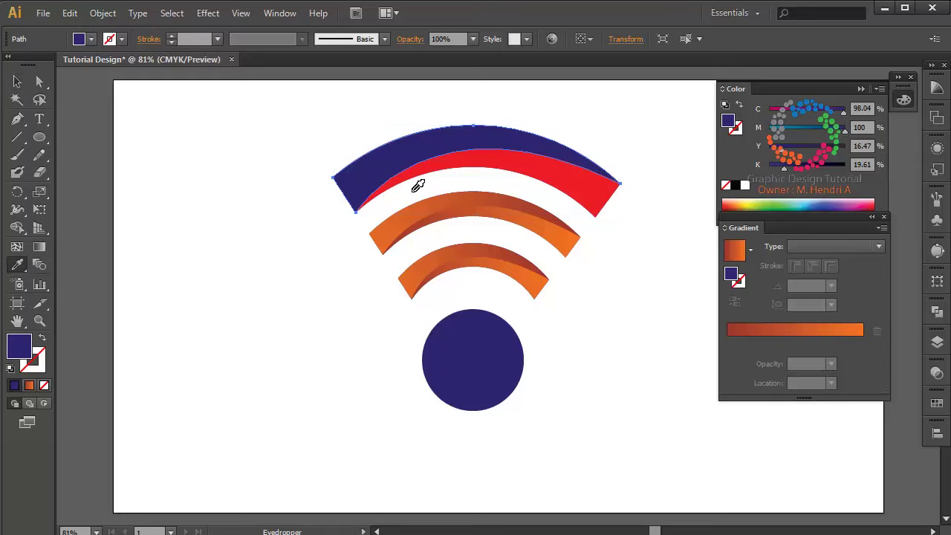
click(455, 193)
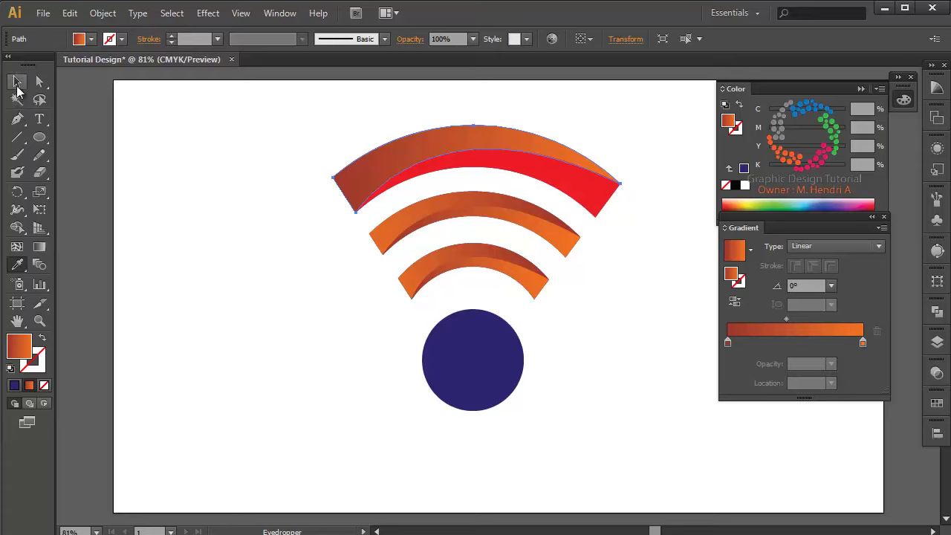
click(17, 82)
- Restore the orange gradient on the middle arc's inner band
click(479, 217)
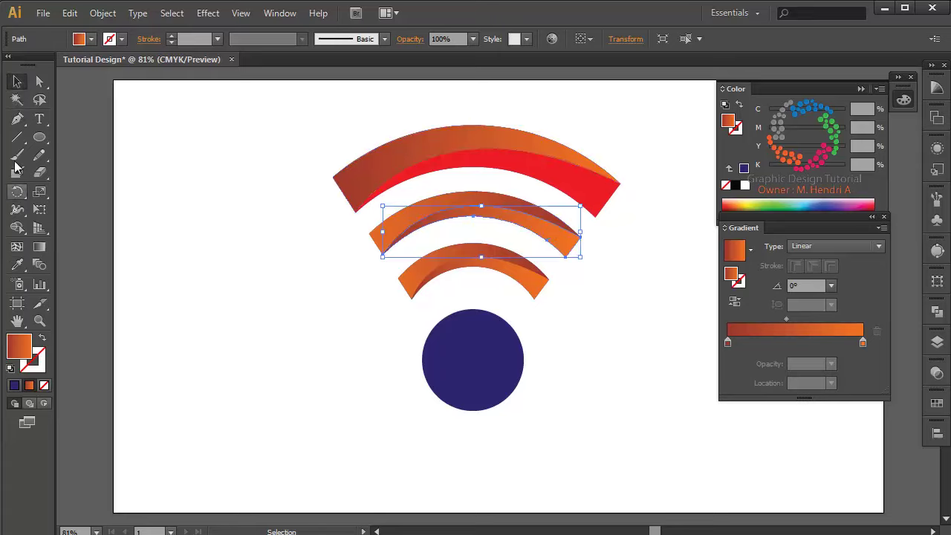
click(19, 265)
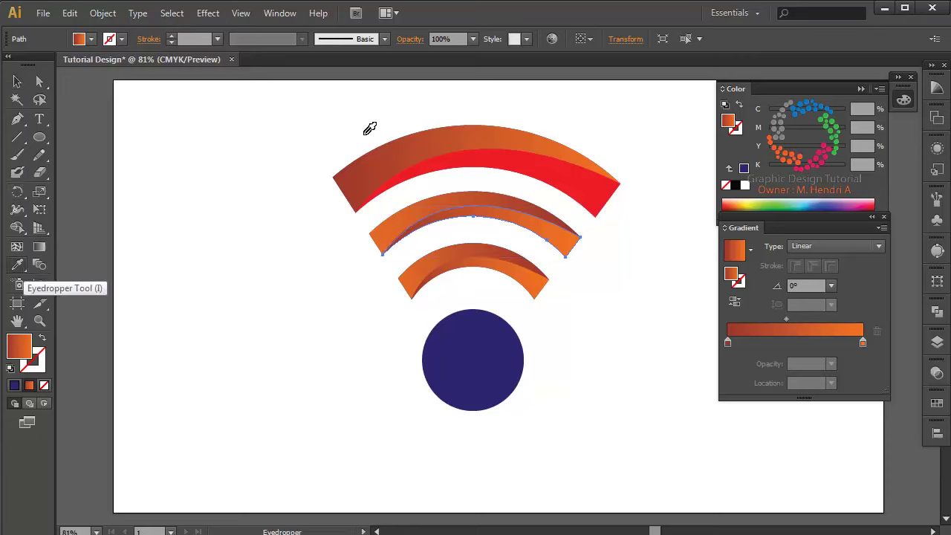
click(499, 158)
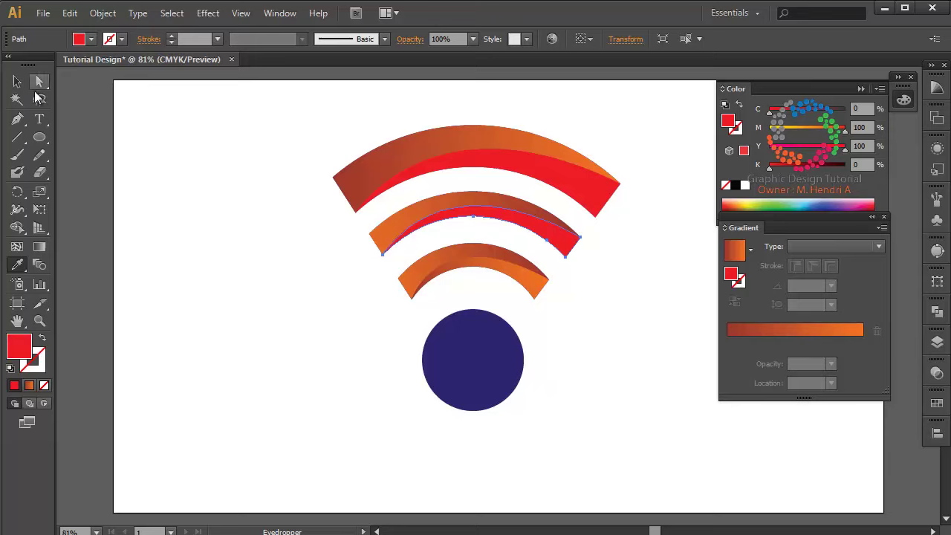
ctrl+shift+click(441, 157)
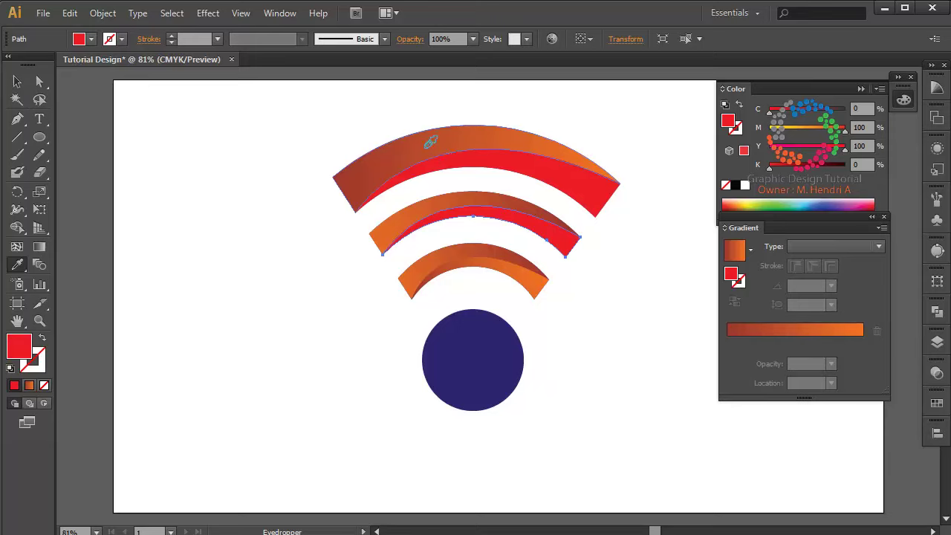
click(429, 145)
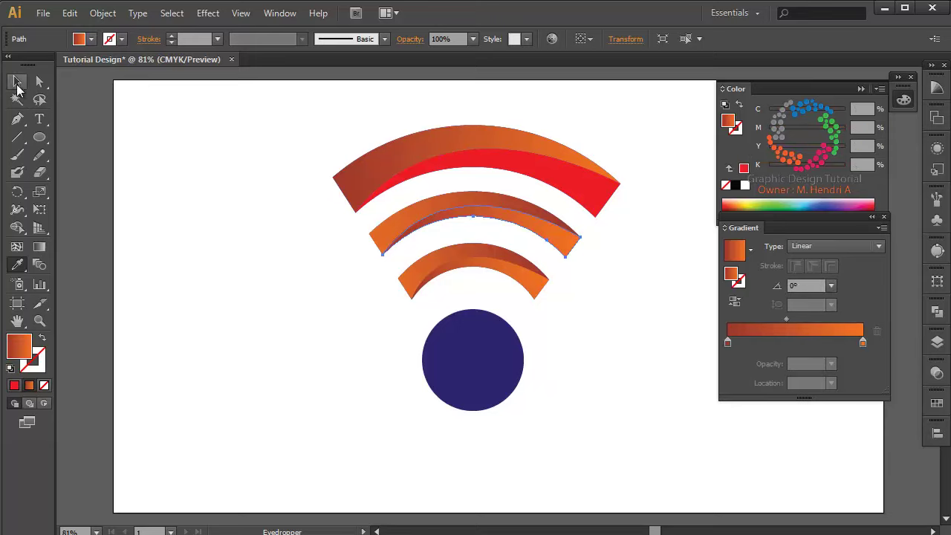
click(17, 82)
- Copy the middle arc's gradient onto the top arc's red band
click(466, 164)
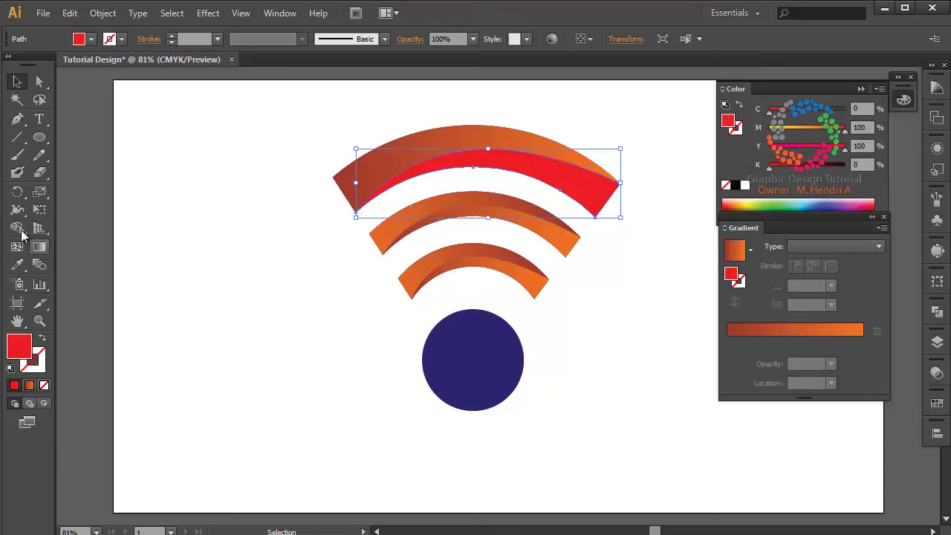
click(17, 264)
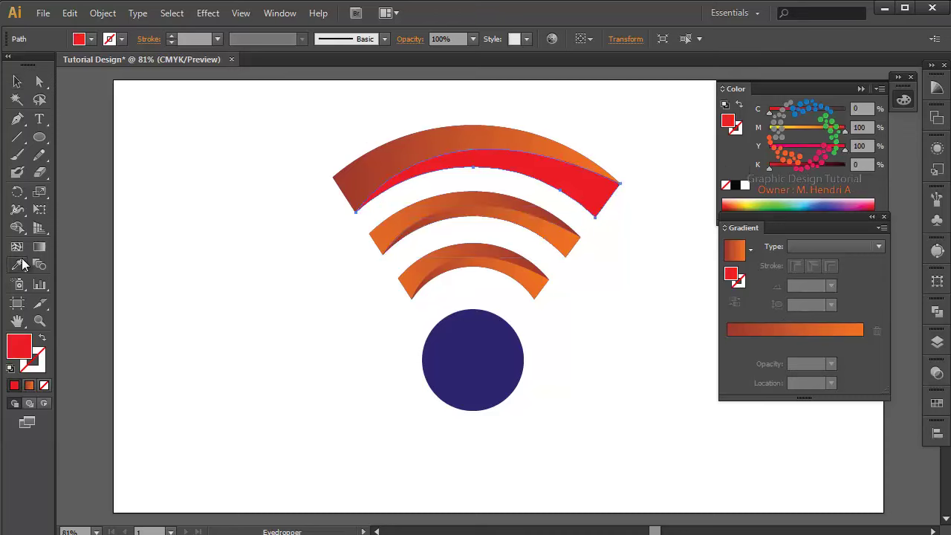
click(491, 213)
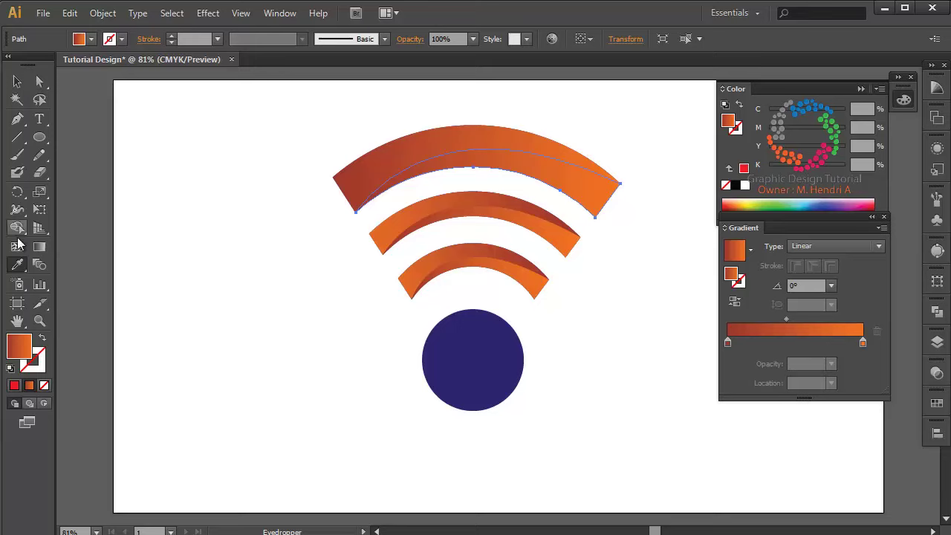
click(40, 247)
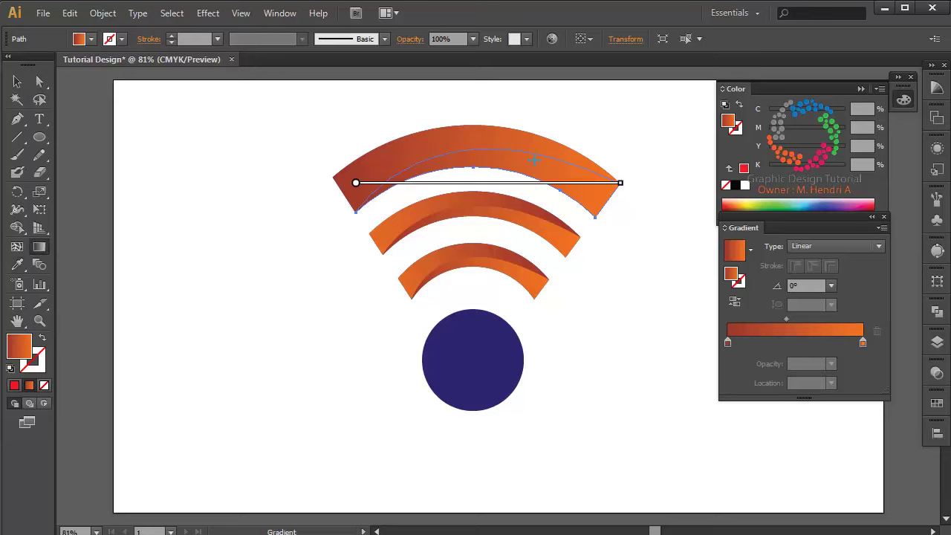
click(17, 81)
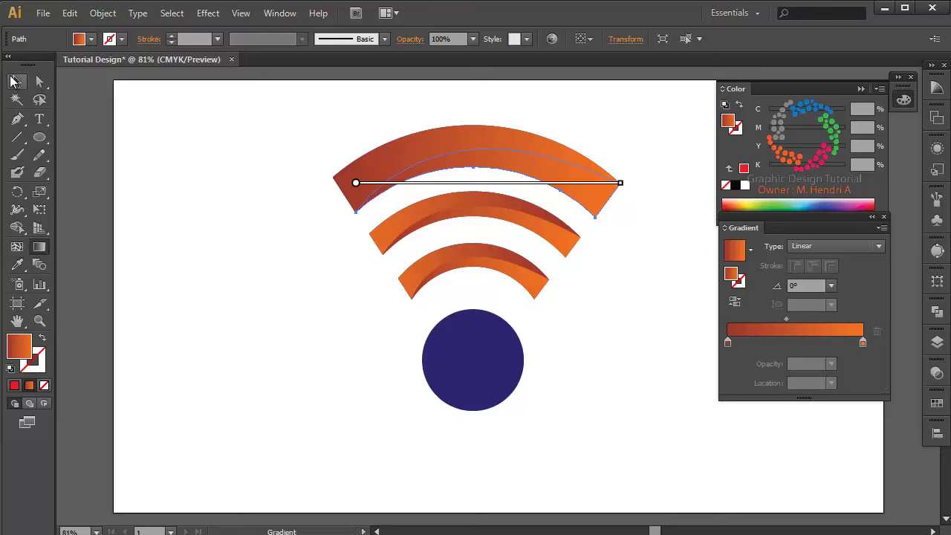
- Redraw the top arc's gradient right to left at about -171.7°, then deselect
click(444, 142)
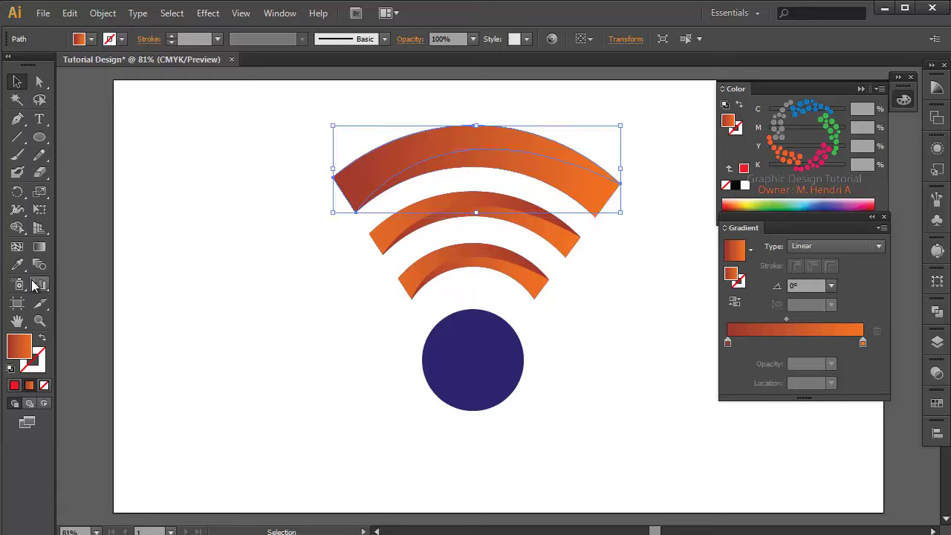
click(40, 247)
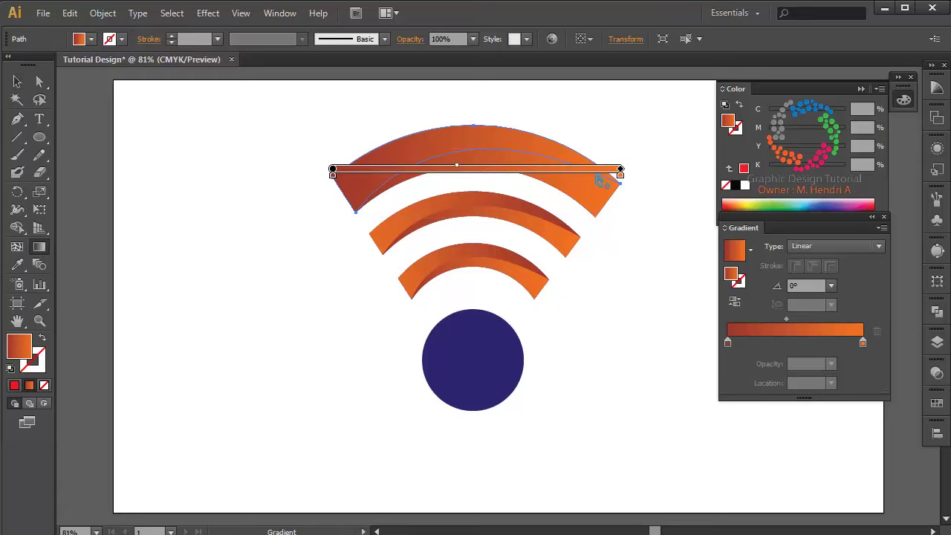
drag(617, 144, 392, 173)
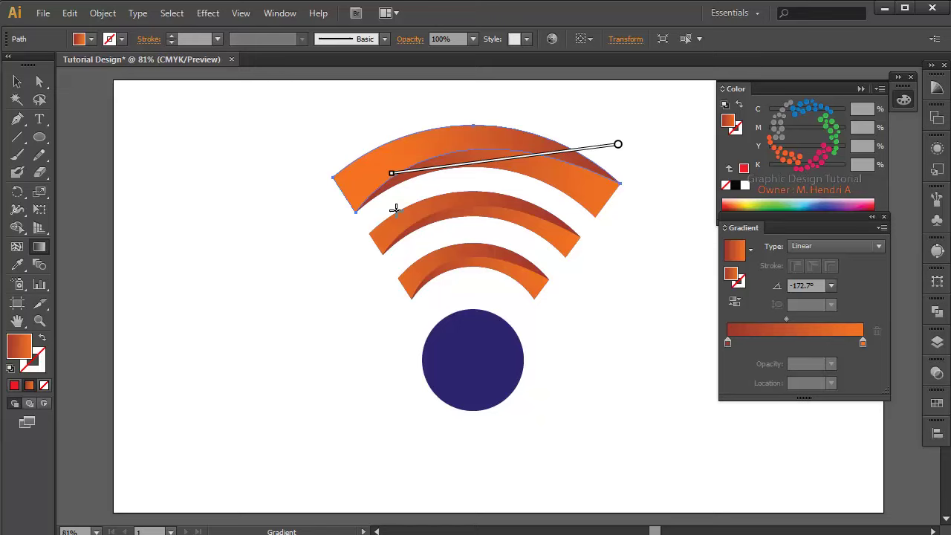
mouse_move(586, 153)
mouse_down()
mouse_move(336, 158)
mouse_move(318, 211)
mouse_up()
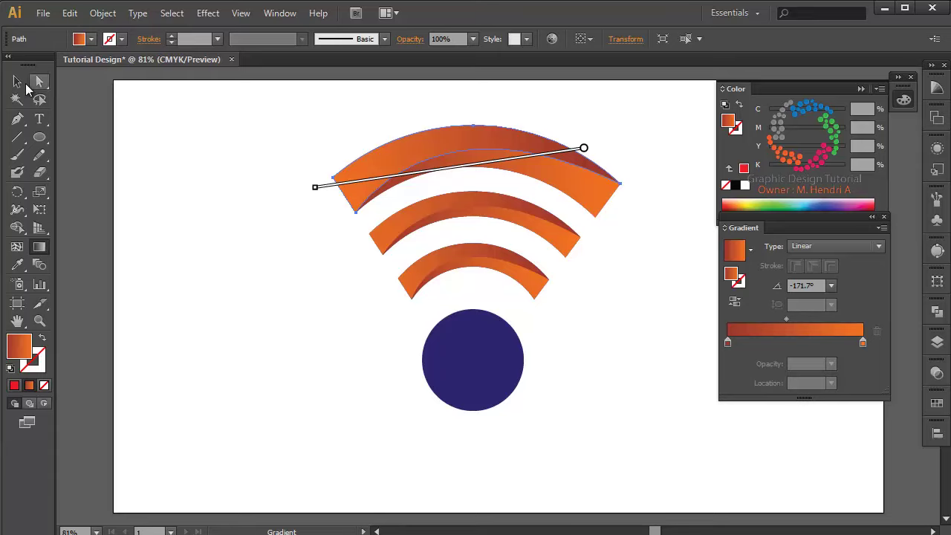
click(17, 81)
click(221, 186)
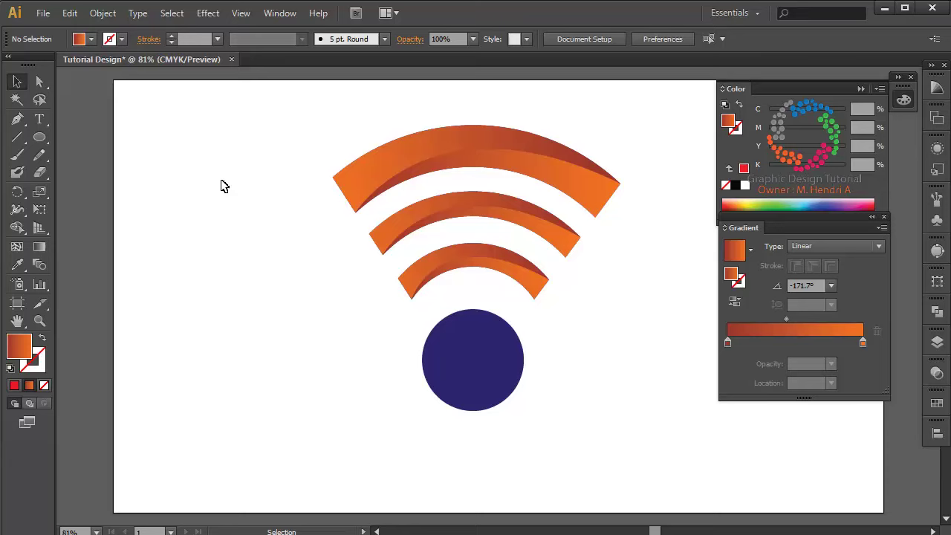
- Eyedropper the top arc's orange-to-brown gradient onto the navy circle
click(482, 381)
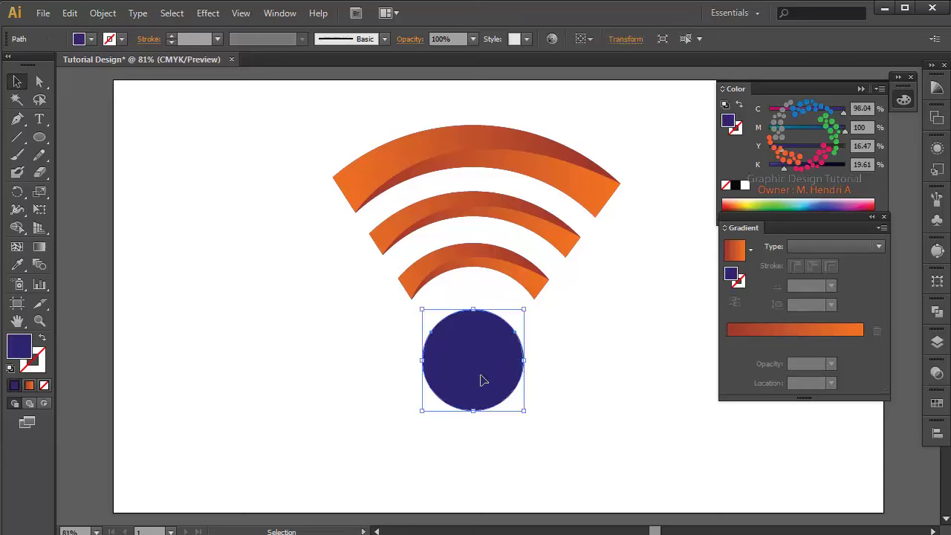
click(17, 264)
click(471, 134)
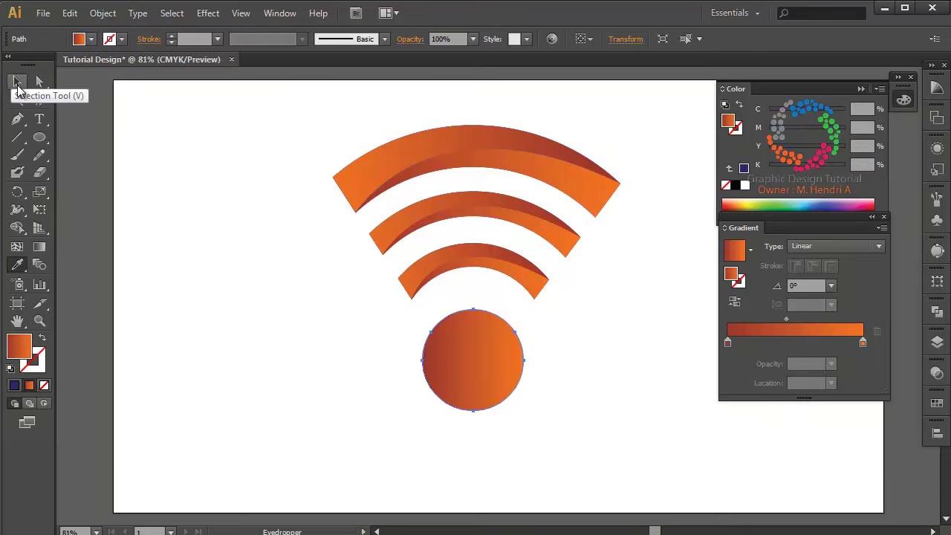
click(18, 81)
- Make the circle's gradient radial and reversed, with orange at the centre
click(806, 246)
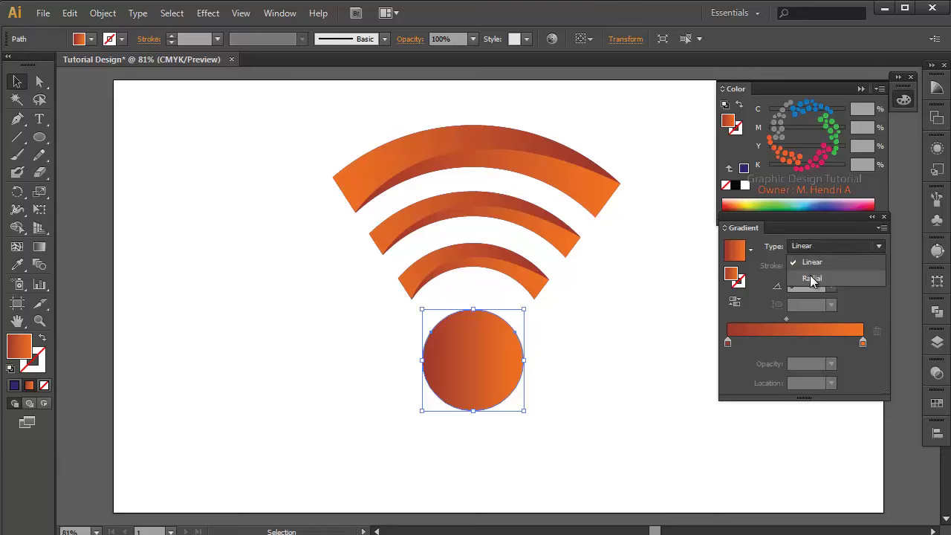
click(814, 280)
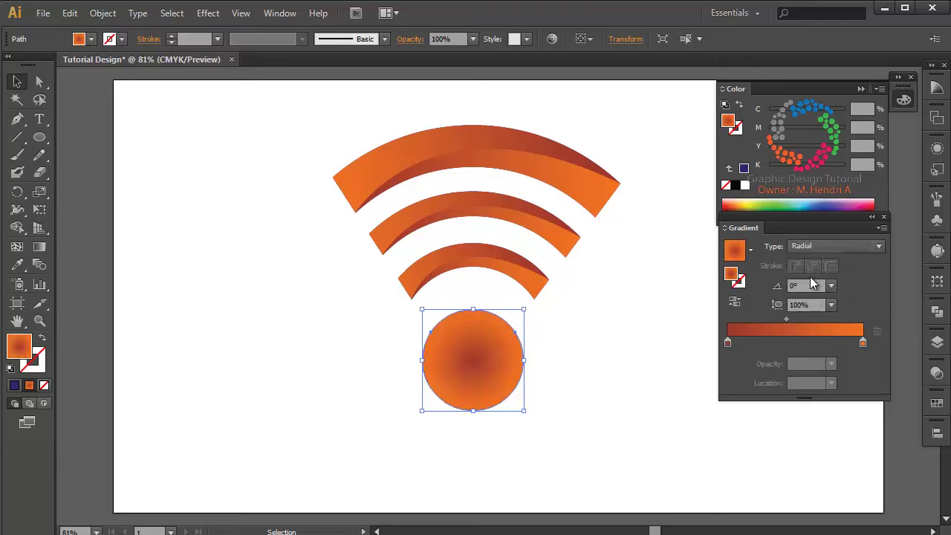
click(734, 302)
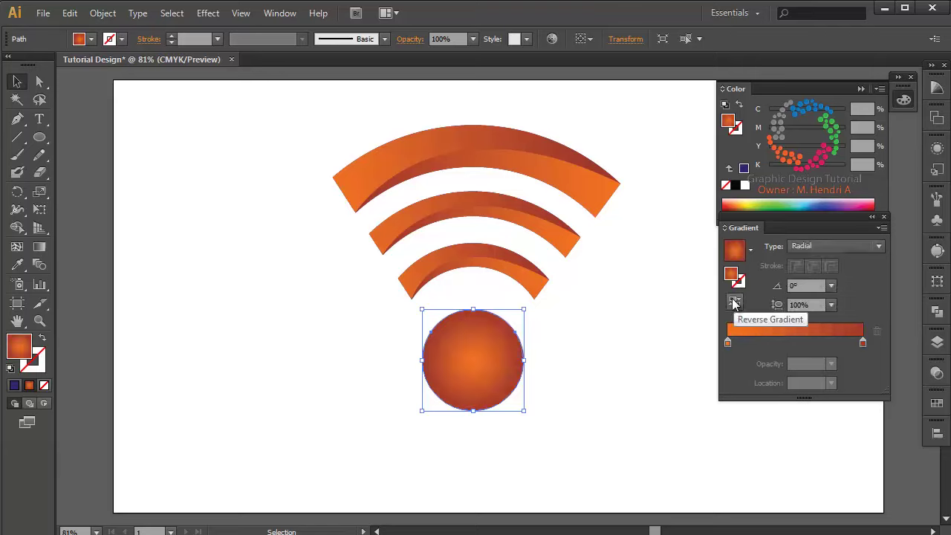
click(605, 331)
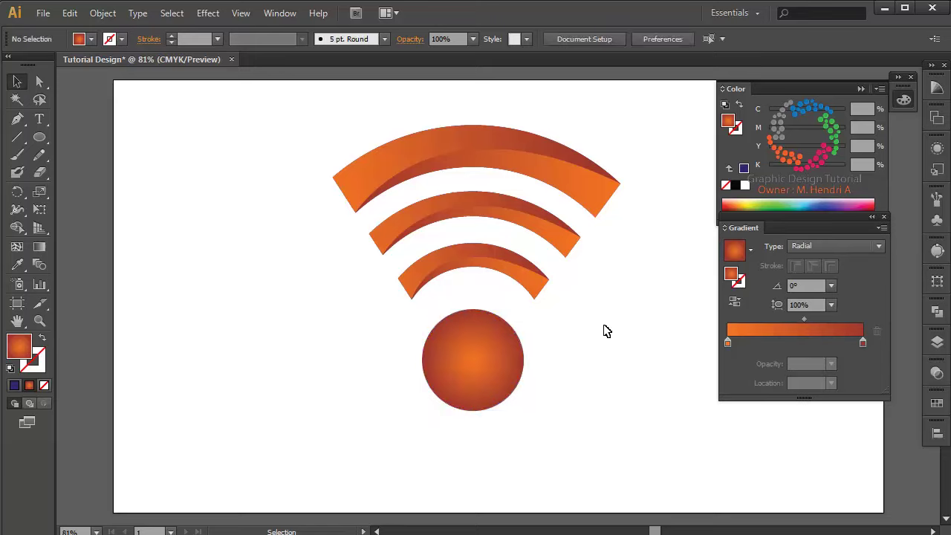
click(831, 306)
click(831, 306)
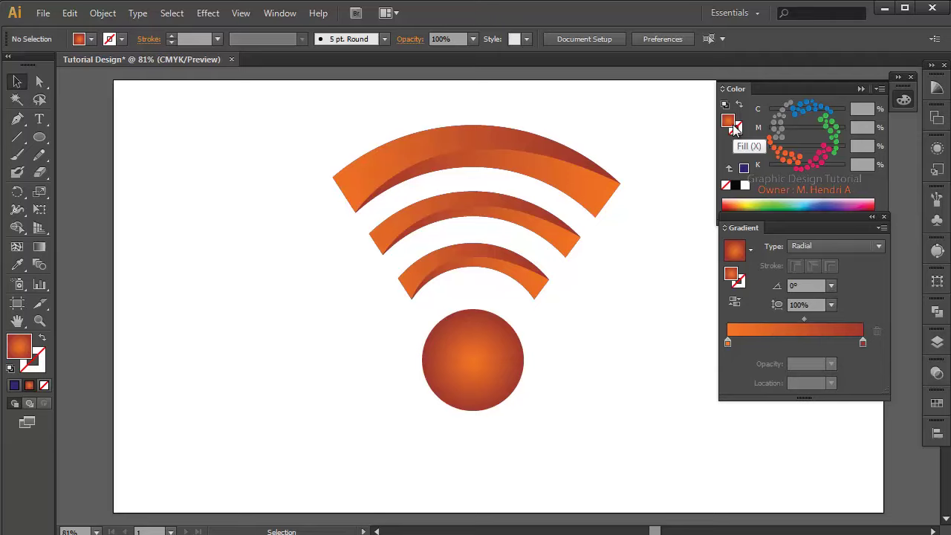
- Set the circle's gradient angle to -135°
click(512, 358)
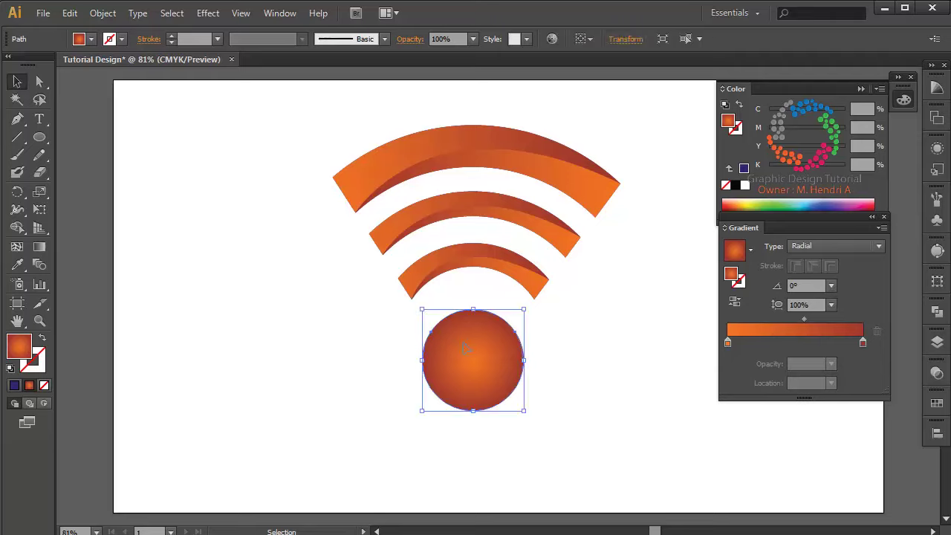
click(832, 305)
click(834, 303)
click(831, 286)
click(858, 239)
click(751, 251)
click(750, 251)
click(592, 335)
click(469, 356)
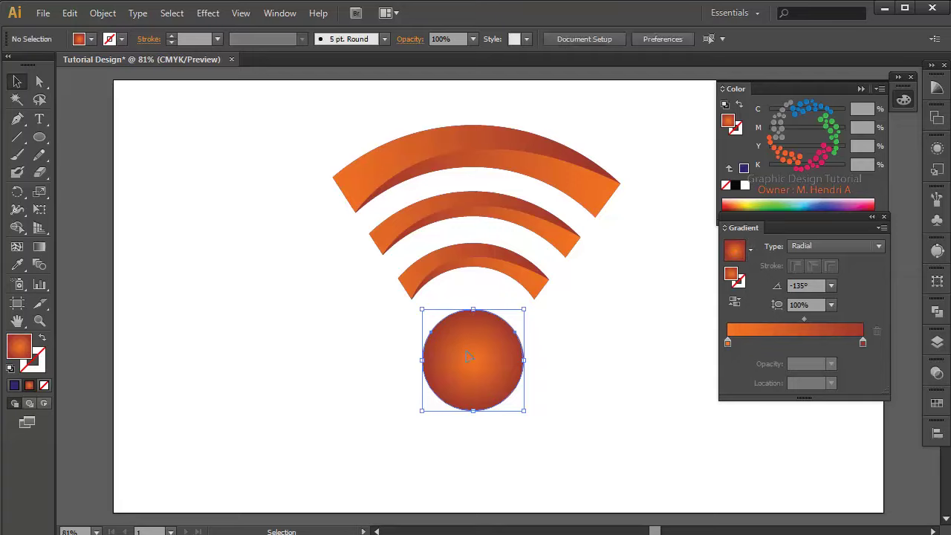
- Move the orange stop to about 26.88% and add a white stop at the gradient's start
drag(727, 342, 764, 343)
click(733, 343)
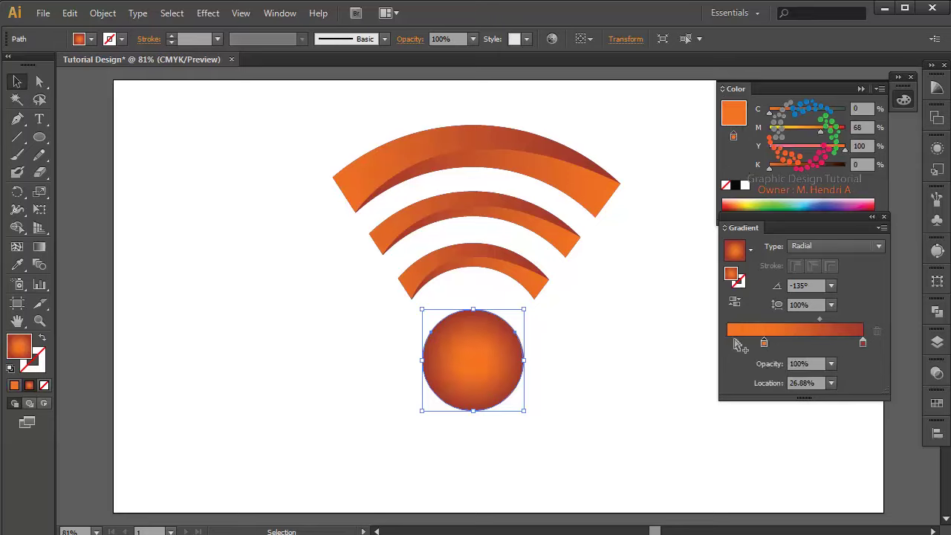
double_click(734, 343)
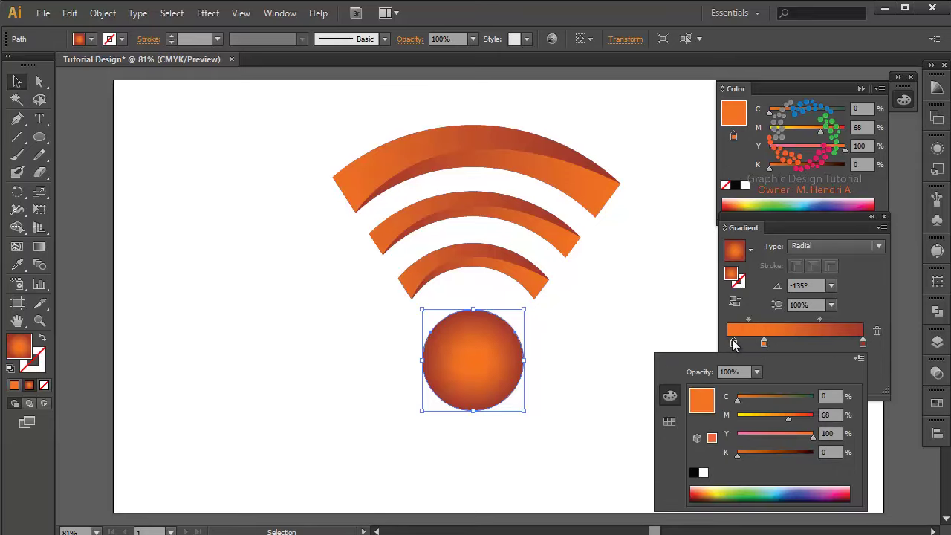
click(703, 473)
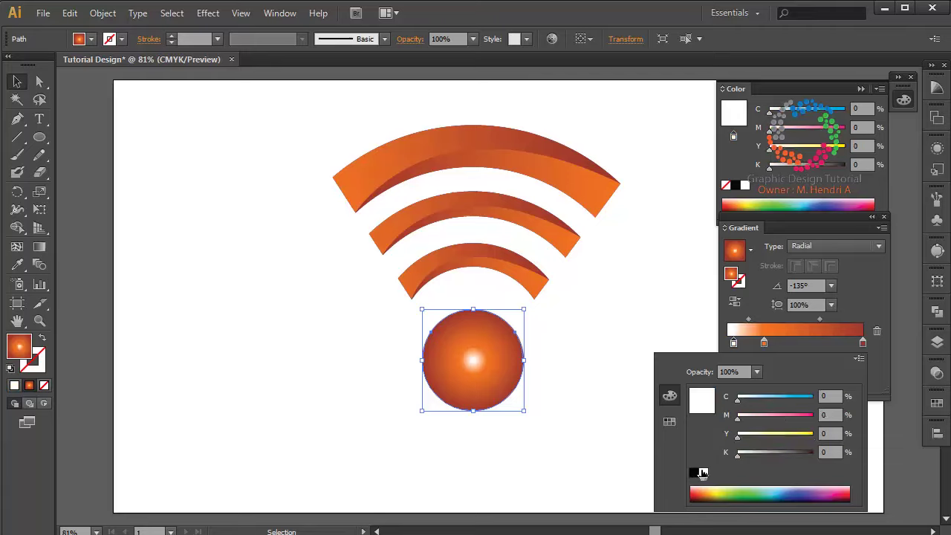
click(734, 348)
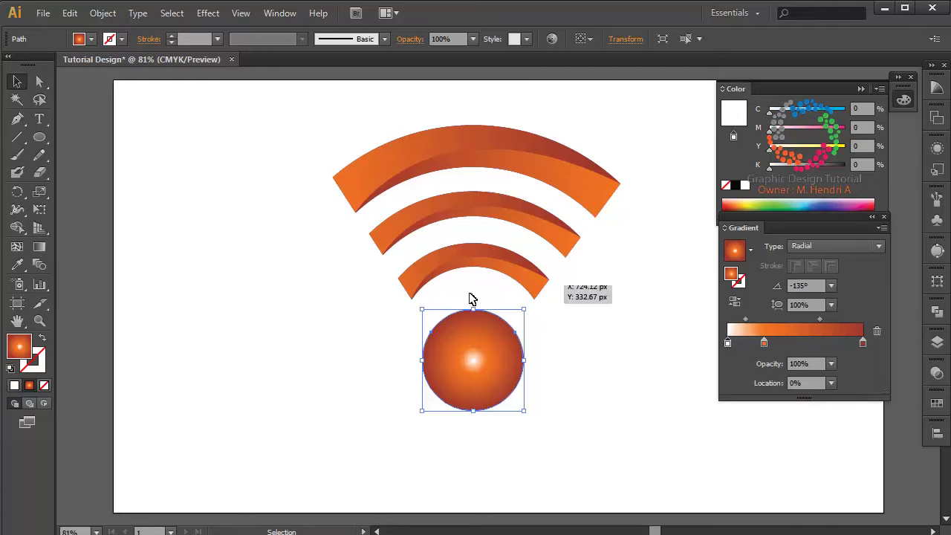
- Redraw the circle's radial gradient so the white highlight moves toward the upper right
click(40, 249)
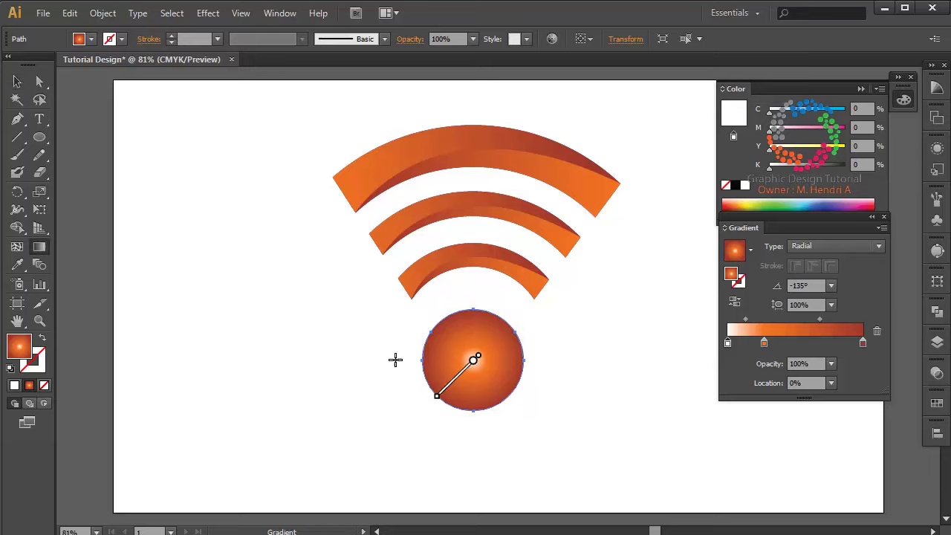
drag(456, 325, 510, 412)
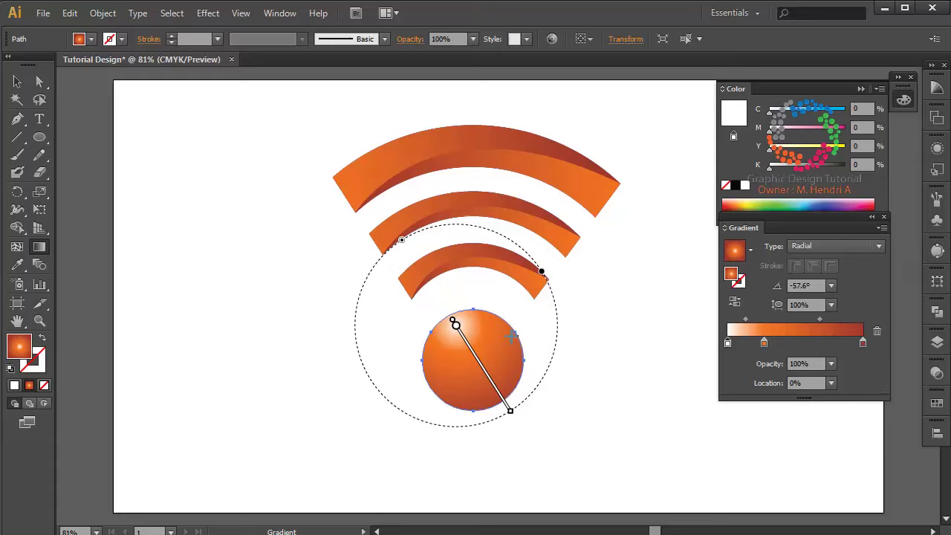
drag(510, 325, 457, 413)
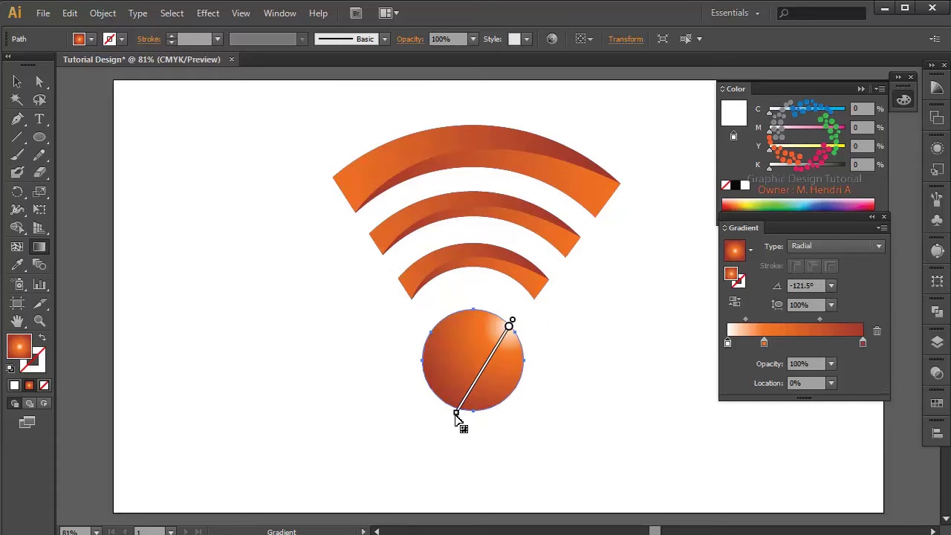
click(17, 82)
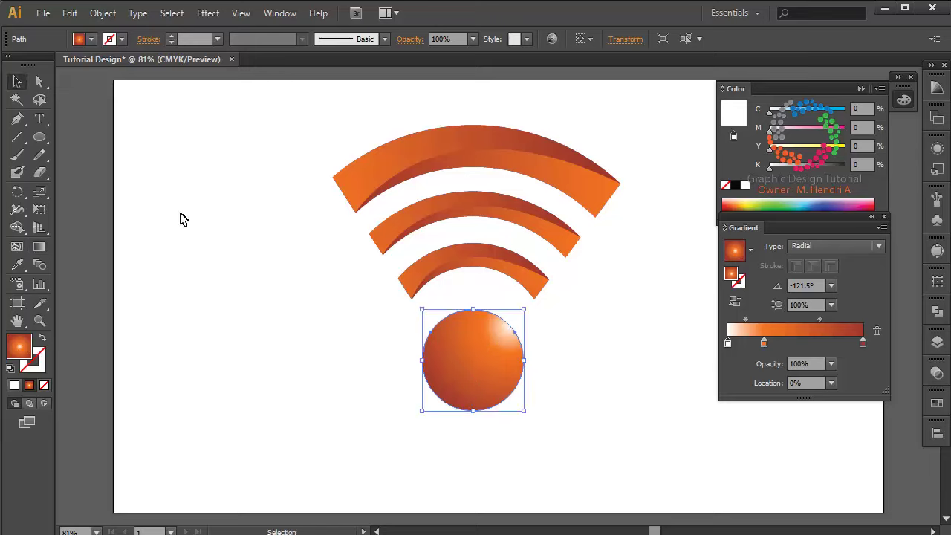
click(181, 215)
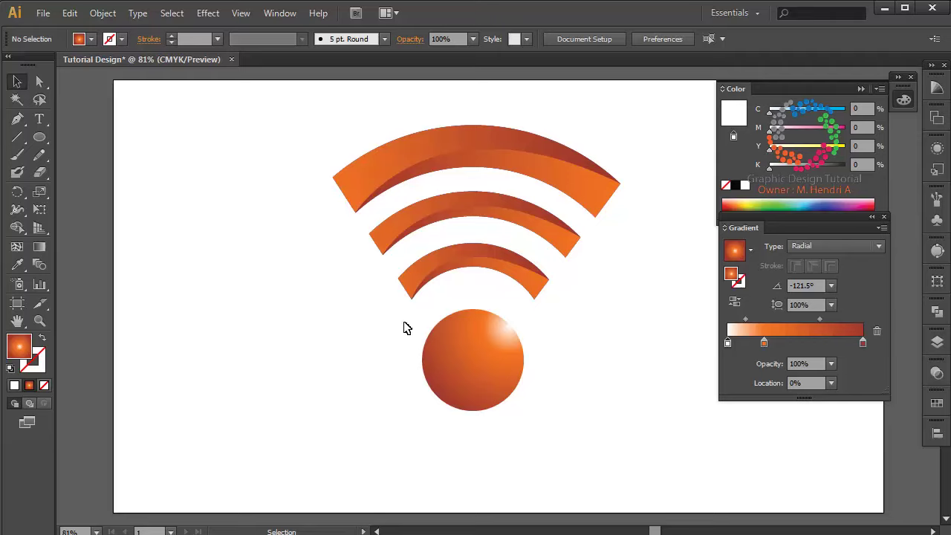
- Nudge the circle's gradient highlight slightly up and to the left
click(45, 239)
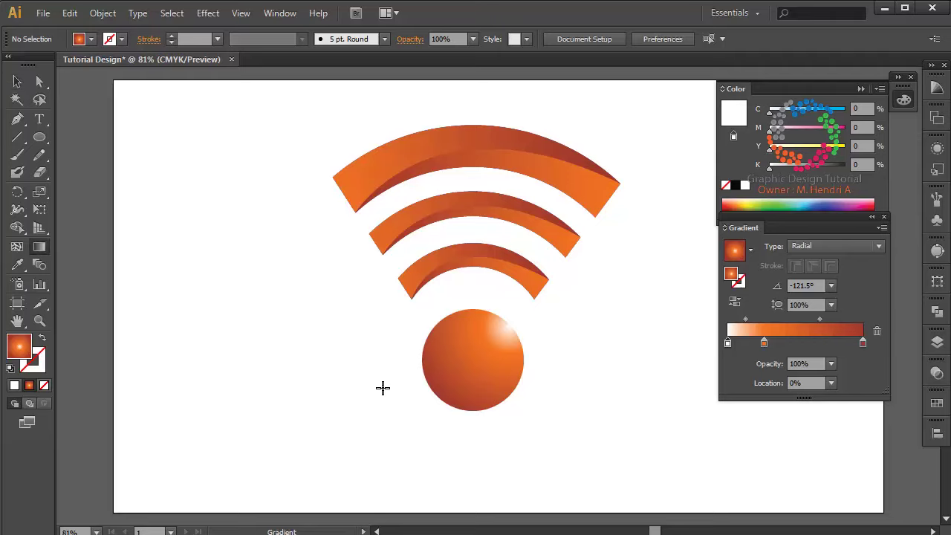
drag(506, 329, 502, 323)
click(17, 84)
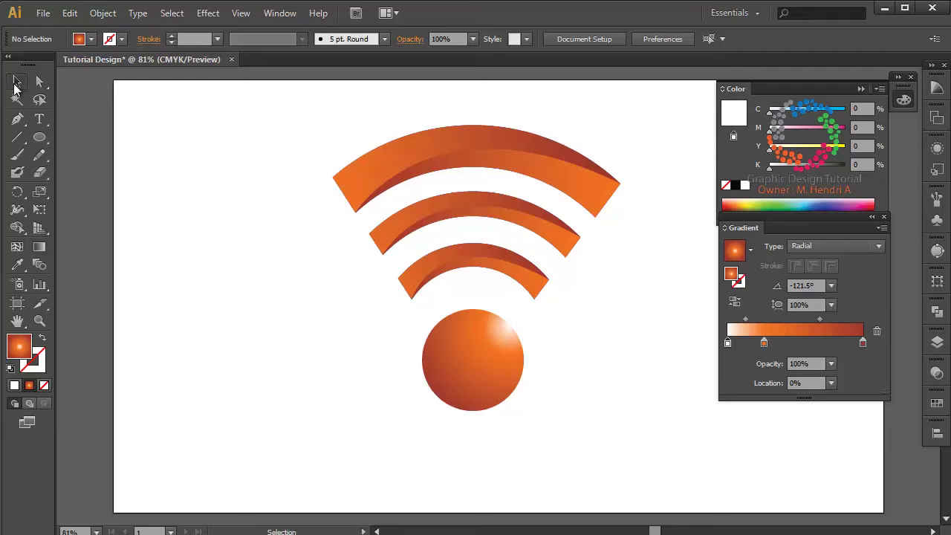
- Redraw the dot's gradient at -122.3° so the highlight sits on its upper-right edge
click(444, 367)
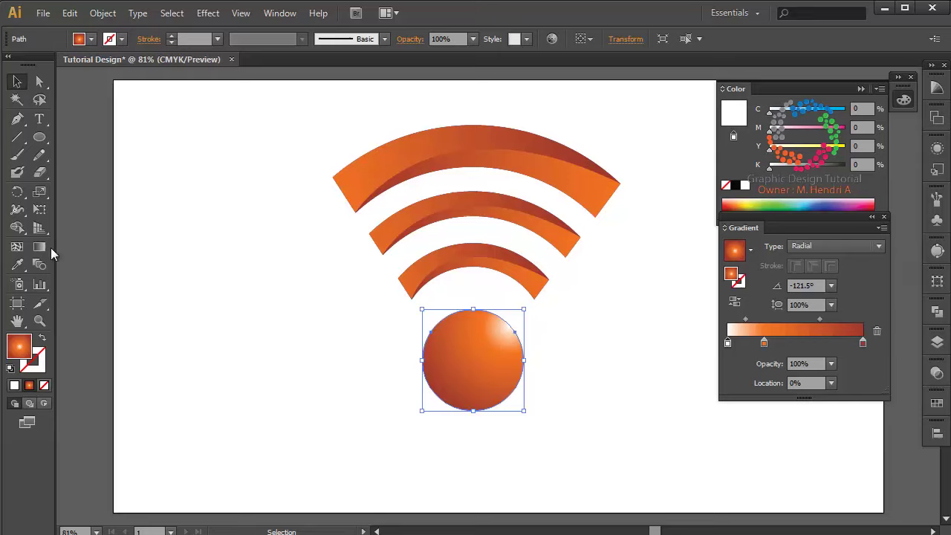
click(48, 246)
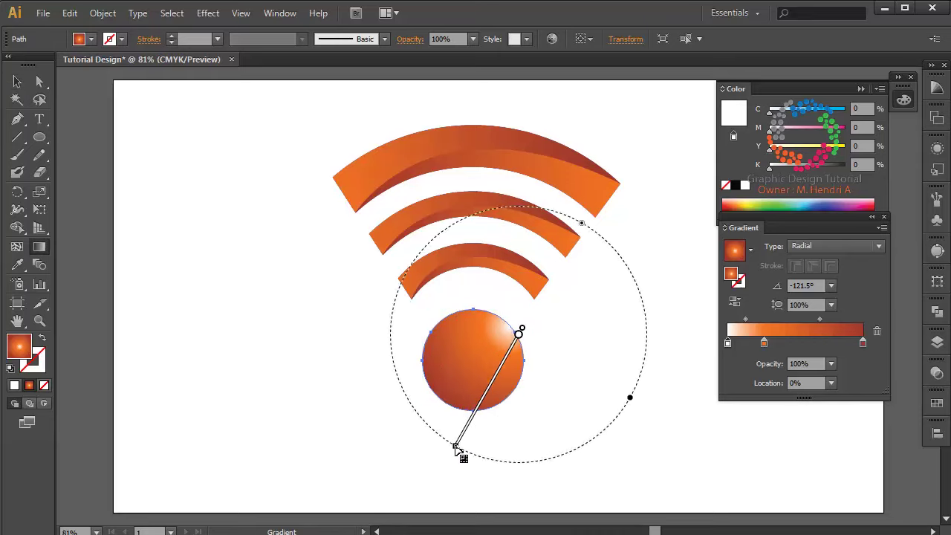
drag(518, 334, 457, 450)
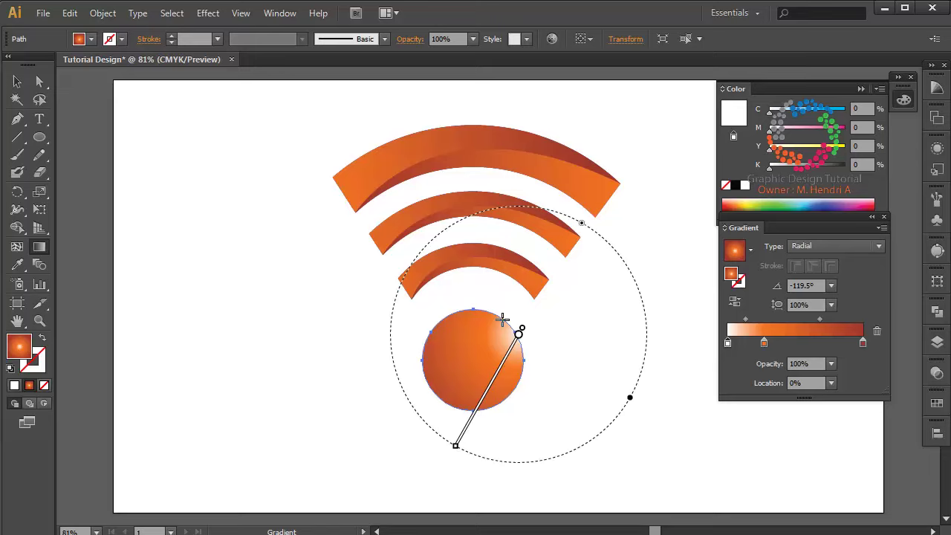
mouse_move(504, 318)
mouse_down()
mouse_move(431, 396)
mouse_move(430, 442)
mouse_up()
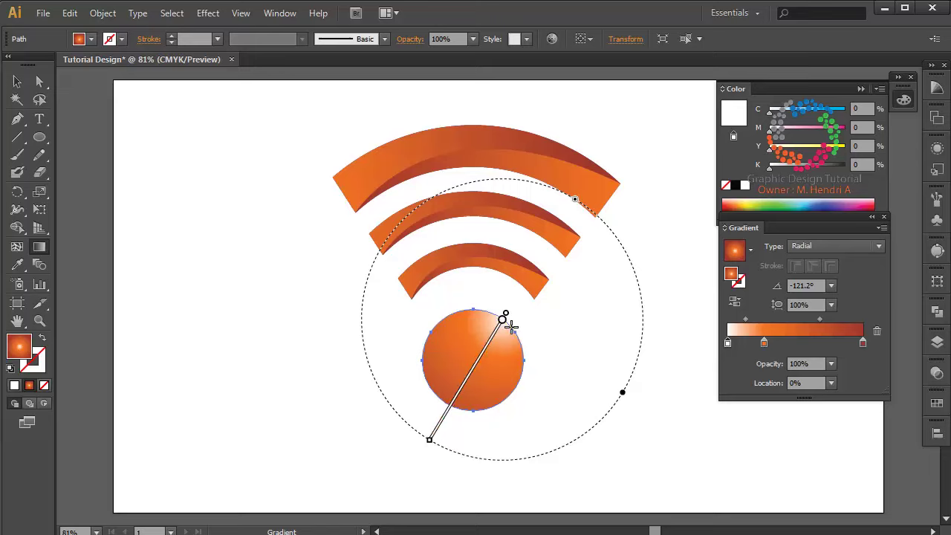
drag(510, 326, 446, 441)
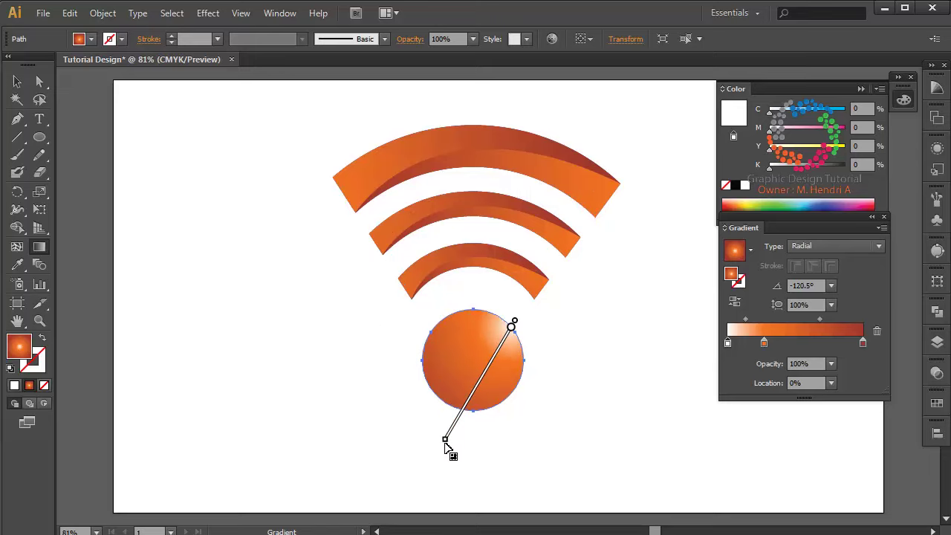
drag(502, 307, 407, 459)
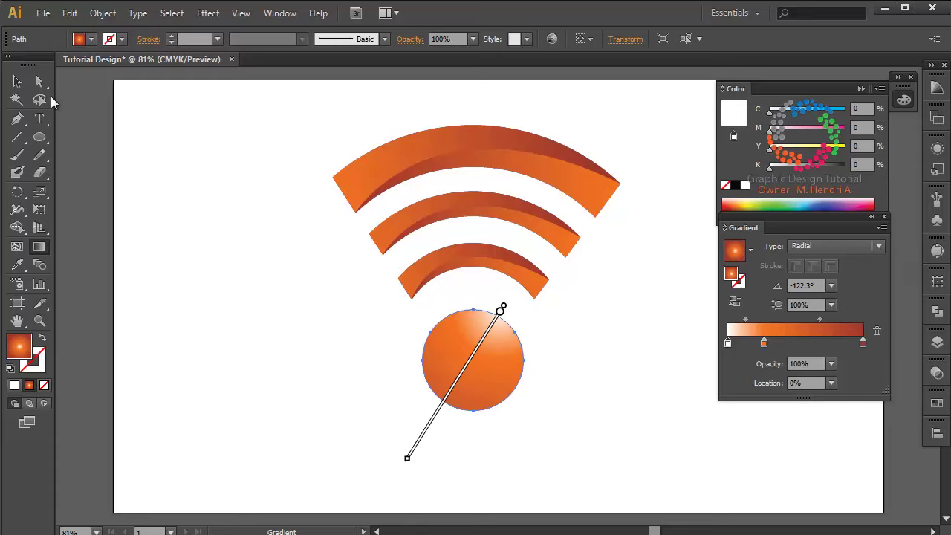
click(17, 81)
click(194, 270)
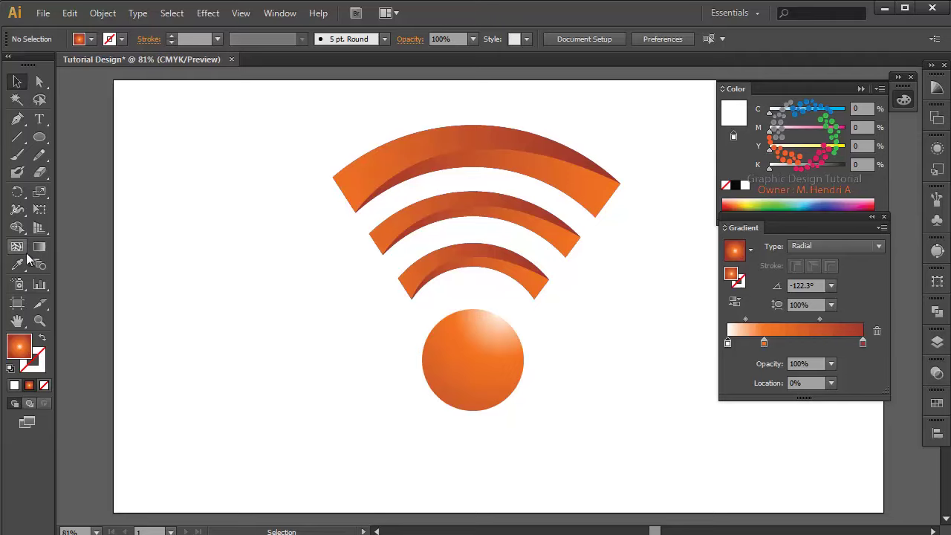
click(17, 138)
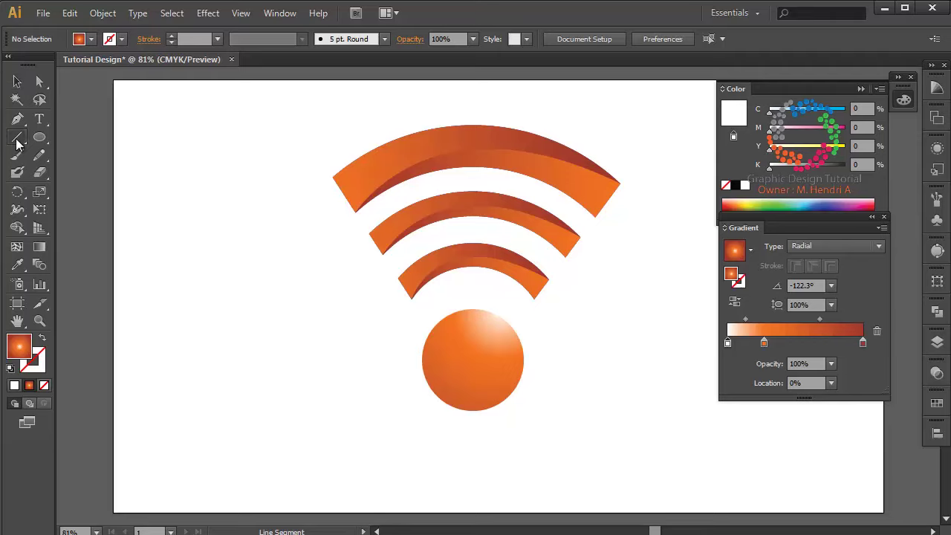
click(81, 137)
drag(206, 201, 275, 263)
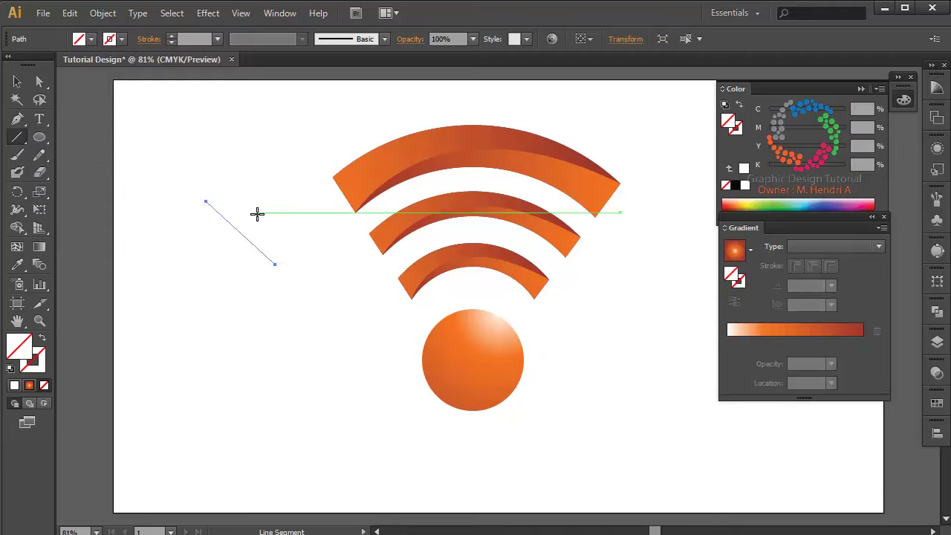
double_click(16, 354)
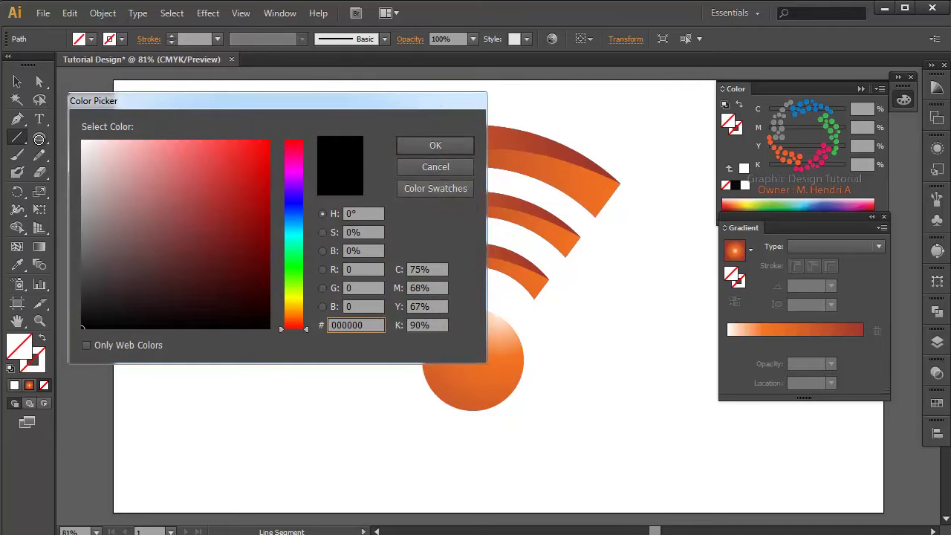
click(82, 142)
click(436, 146)
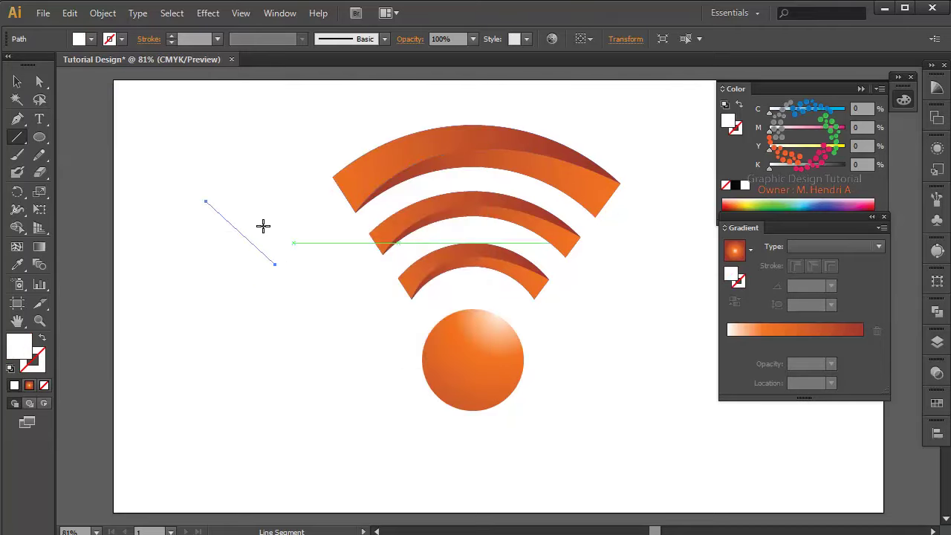
drag(254, 206, 199, 321)
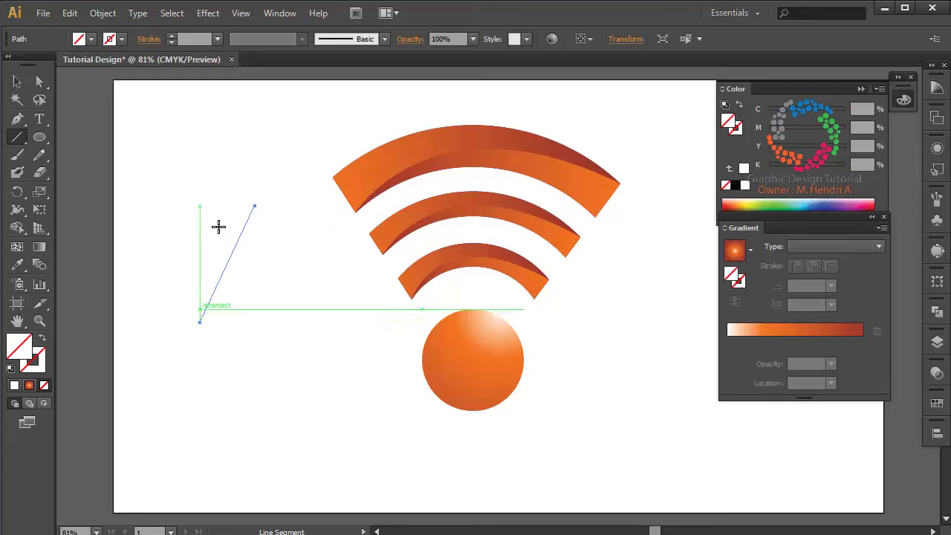
click(17, 81)
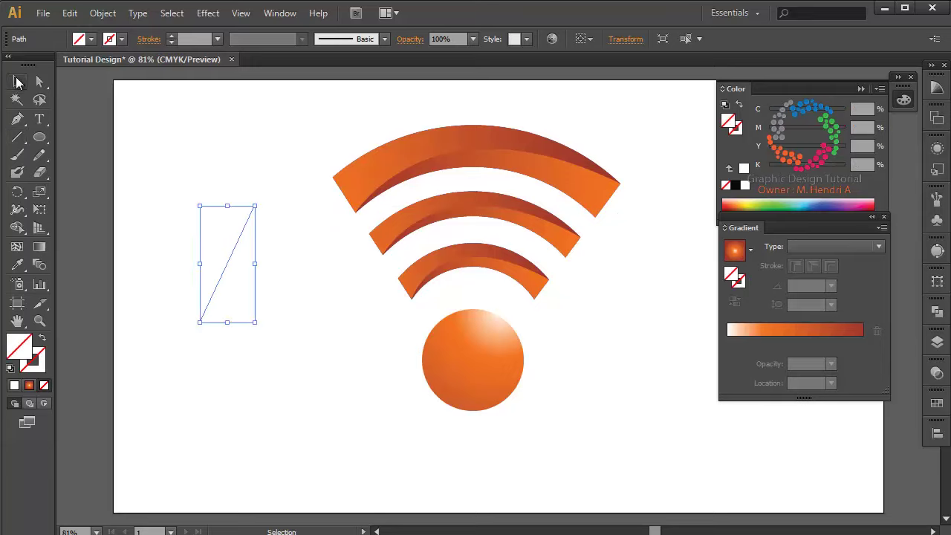
key(ctrl+z)
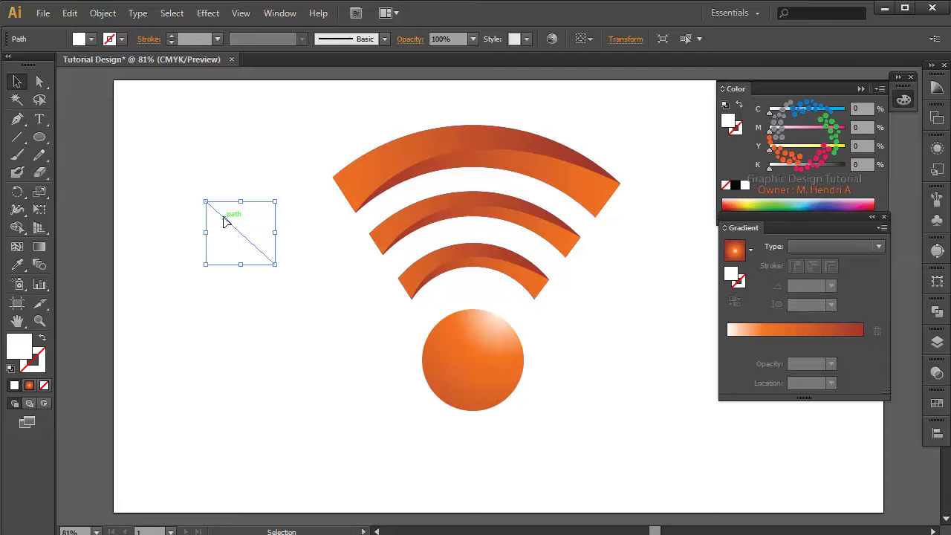
key(ctrl+z)
key(ctrl+shift+z)
key(ctrl+shift+z)
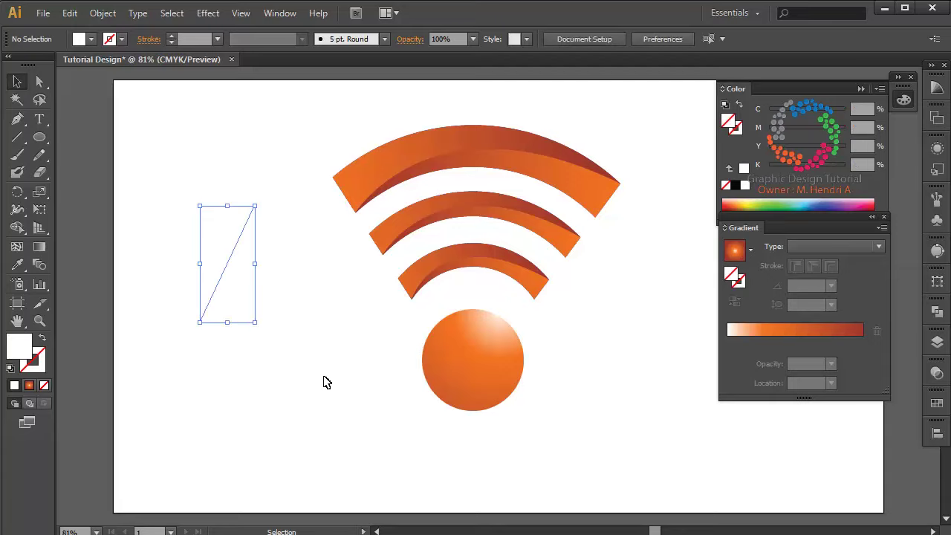
click(324, 382)
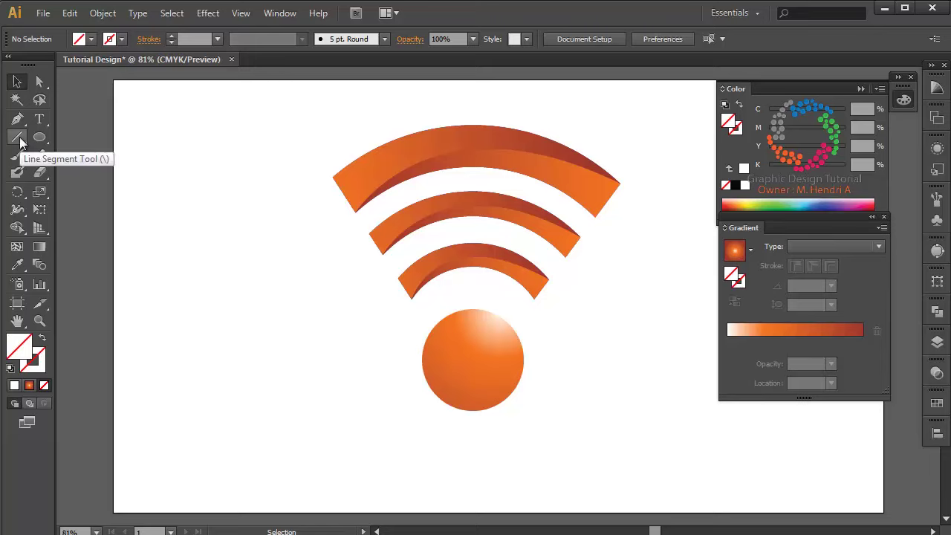
key(v)
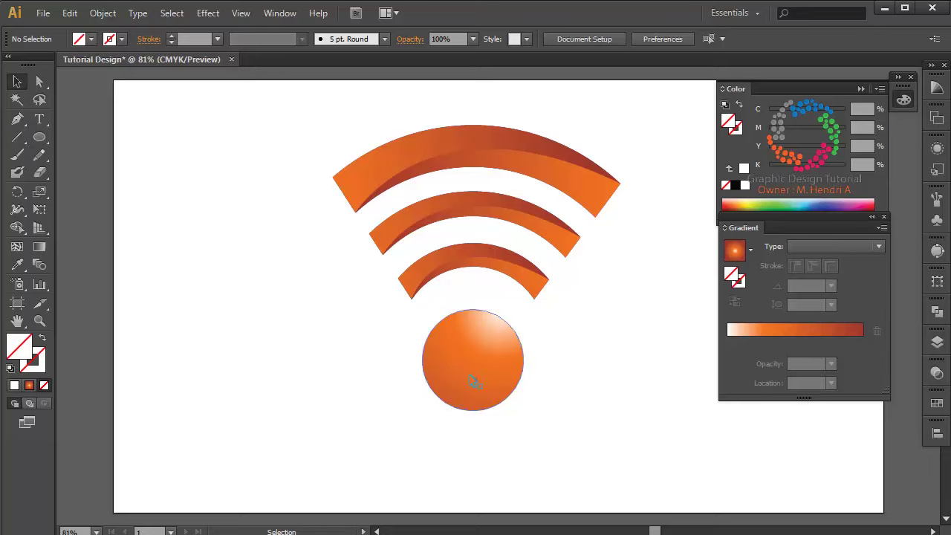
- Move the dot's orange gradient stop in to about 16.13% to tighten the highlight
click(472, 381)
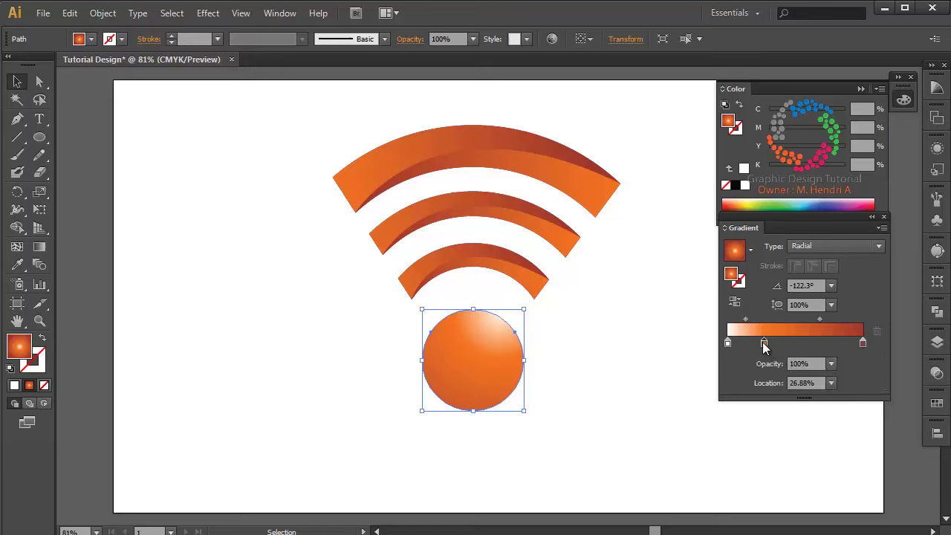
mouse_move(764, 343)
mouse_down()
mouse_move(774, 343)
mouse_move(749, 343)
mouse_up()
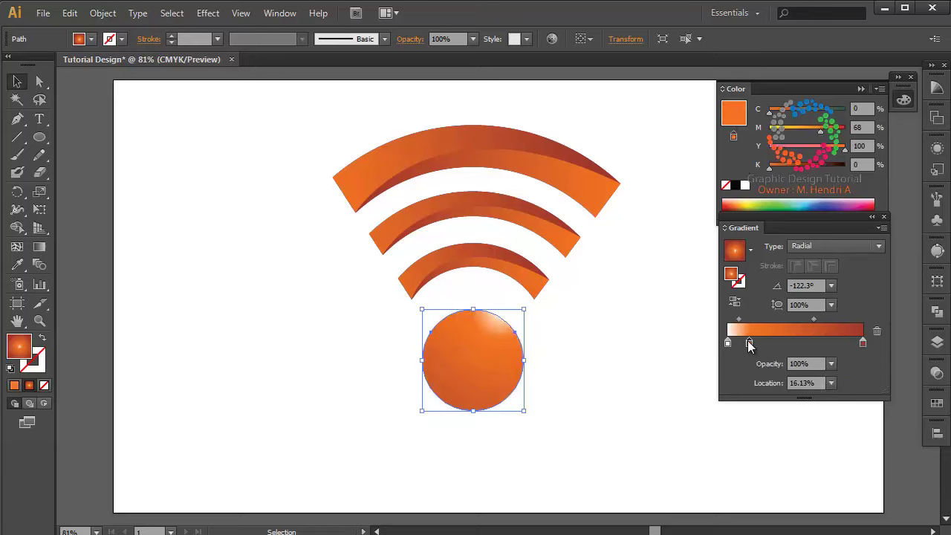
click(609, 345)
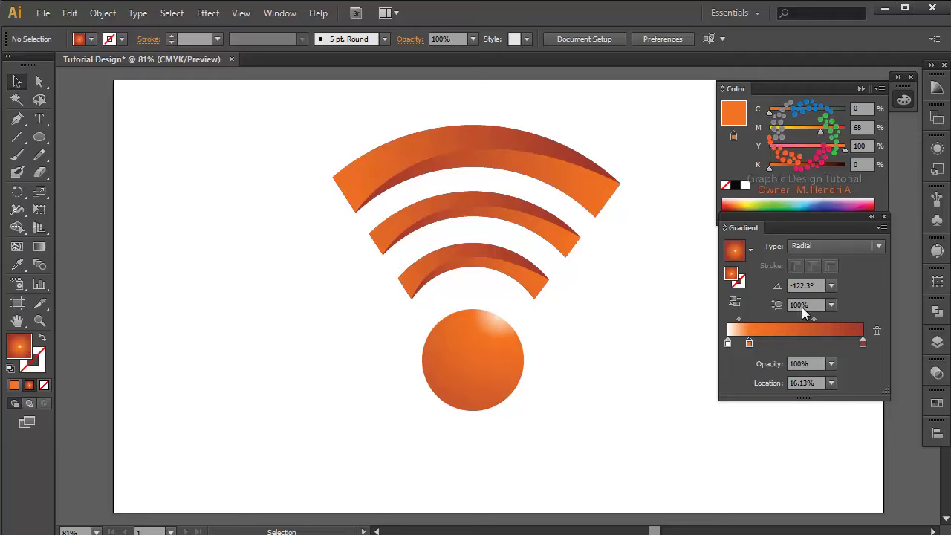
- Set the white-to-orange gradient midpoint to 42% and collapse the Color panel
drag(813, 319, 822, 319)
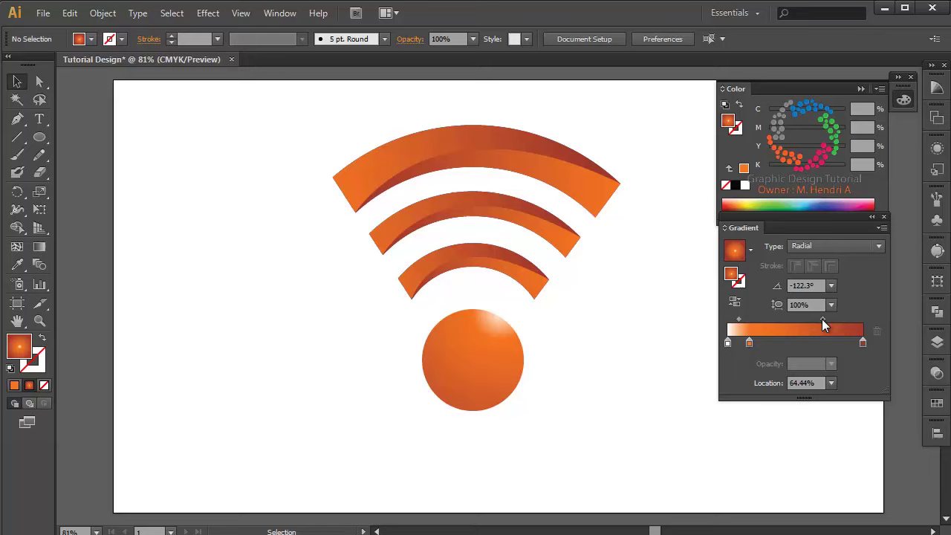
click(512, 348)
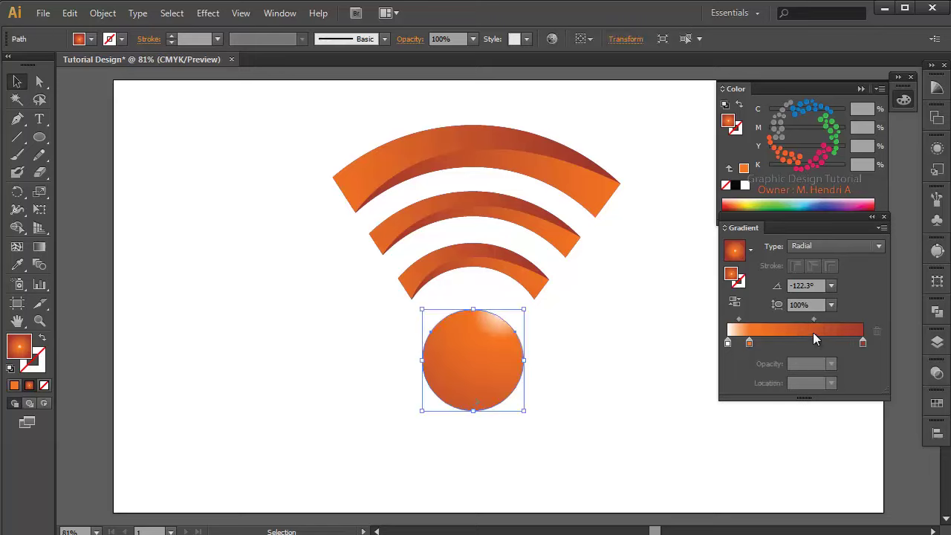
mouse_move(814, 321)
mouse_down()
mouse_move(823, 320)
mouse_move(779, 319)
mouse_up()
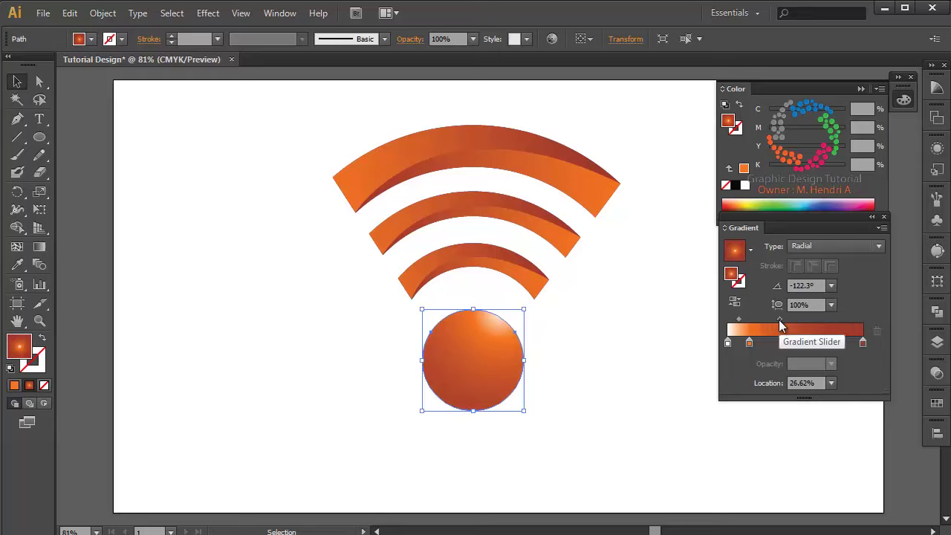
drag(779, 319, 796, 320)
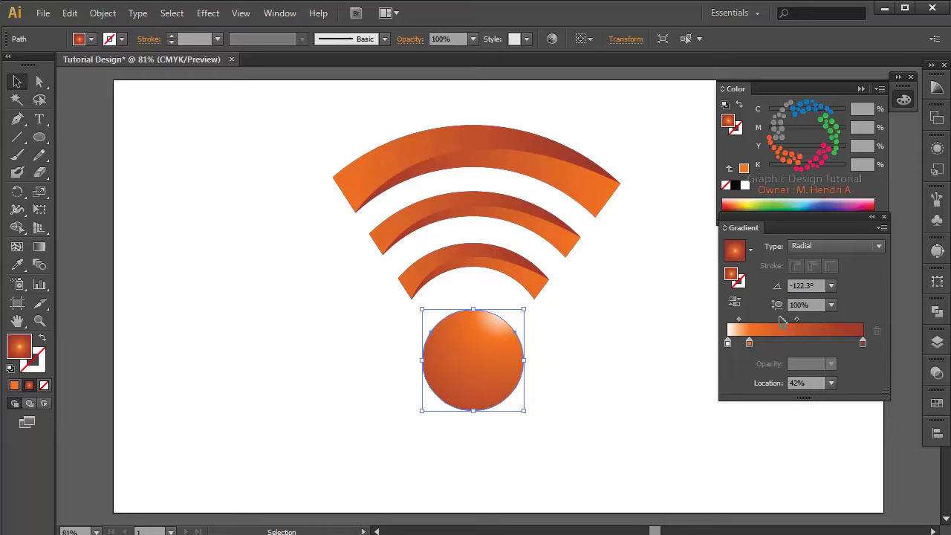
click(634, 296)
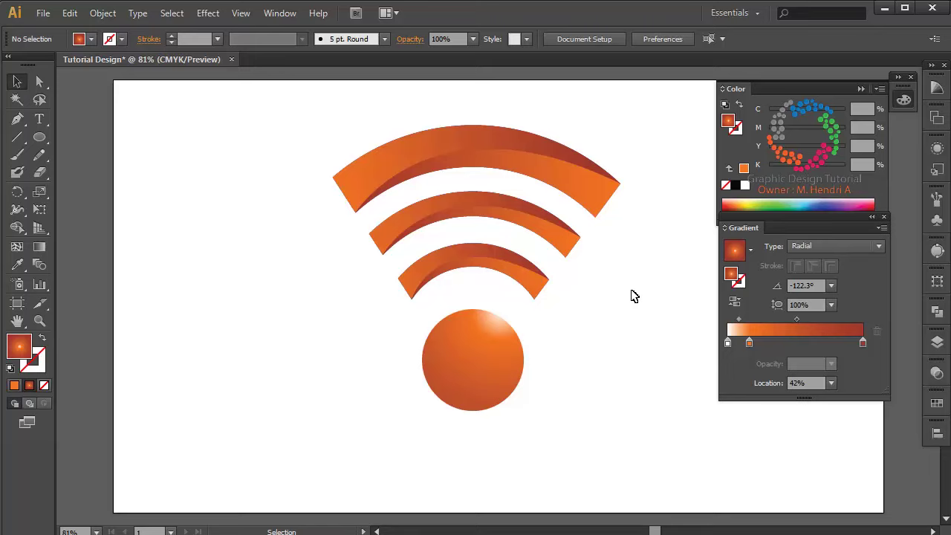
click(864, 96)
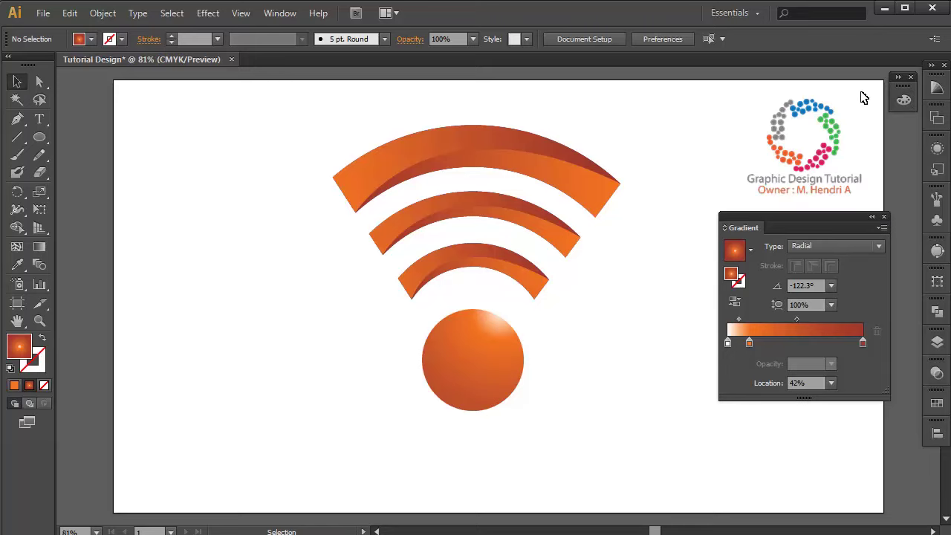